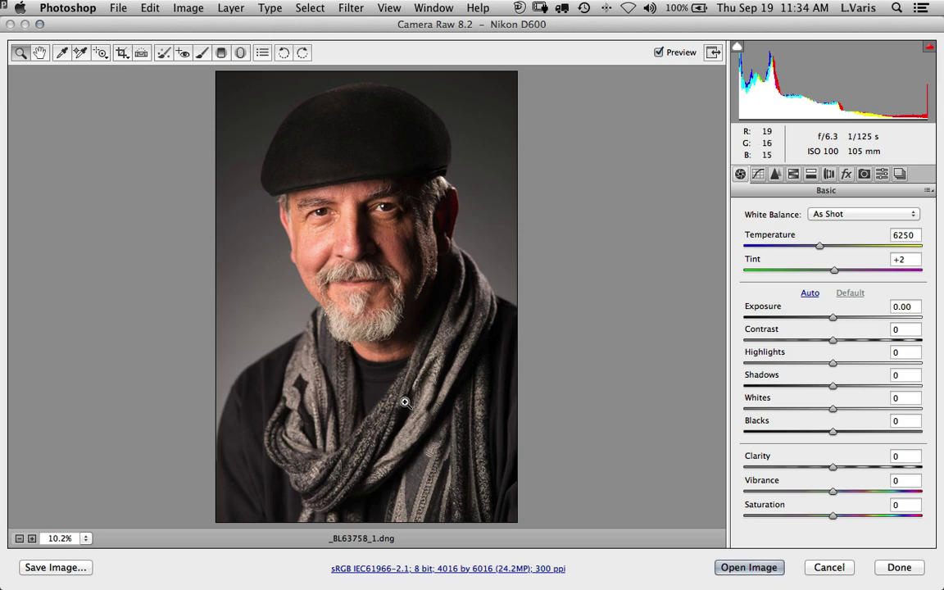
# - Correct the portrait's white balance with the White Balance tool by sampling the gray edge of the beard
pyautogui.click(349, 344)
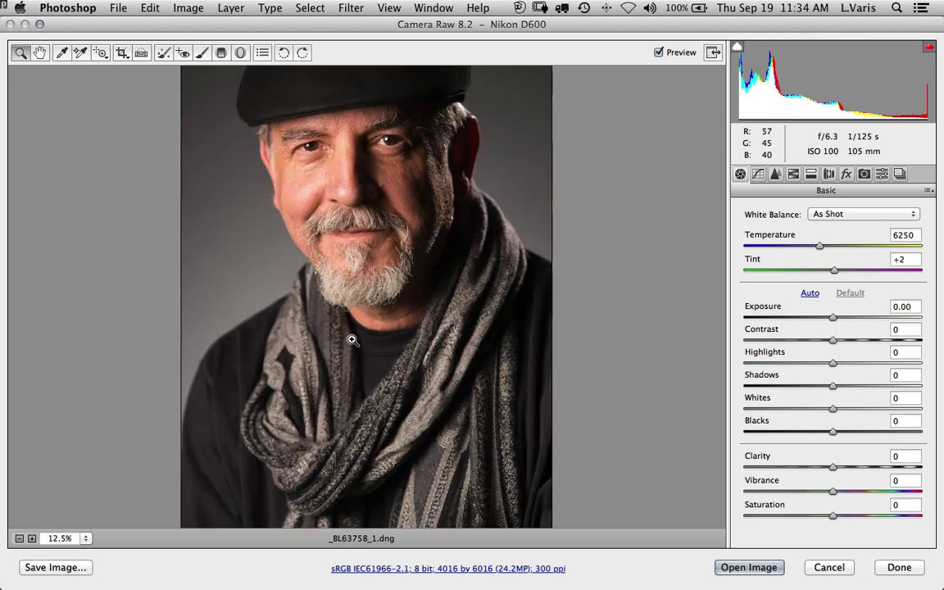
pyautogui.click(358, 338)
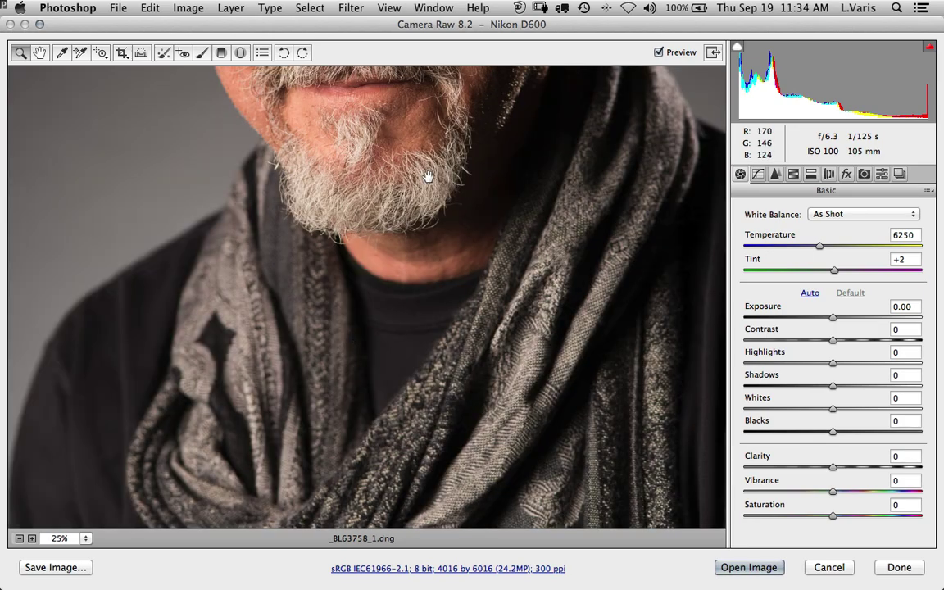
pyautogui.moveTo(385, 159); pyautogui.dragTo(409, 340)
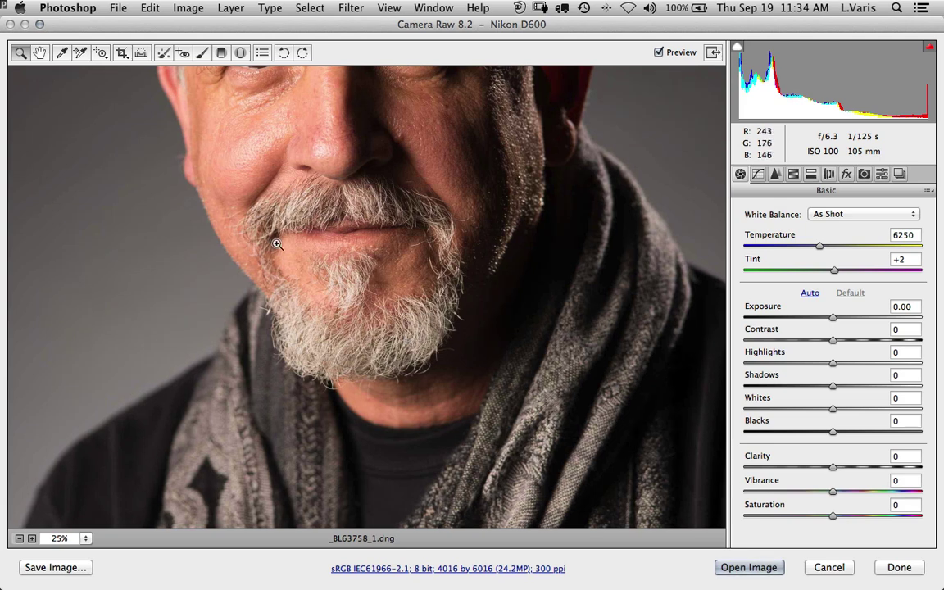
pyautogui.click(60, 54)
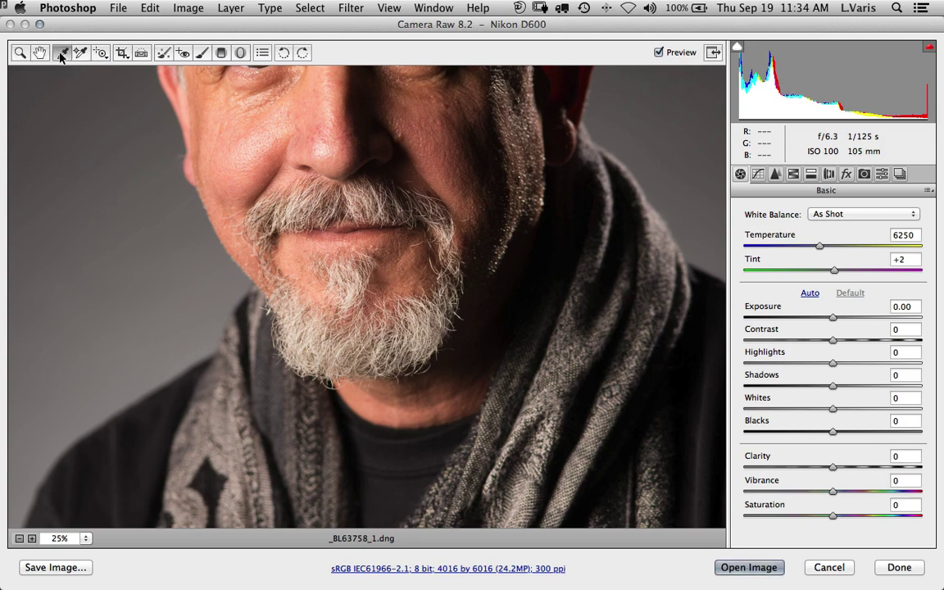
pyautogui.click(431, 328)
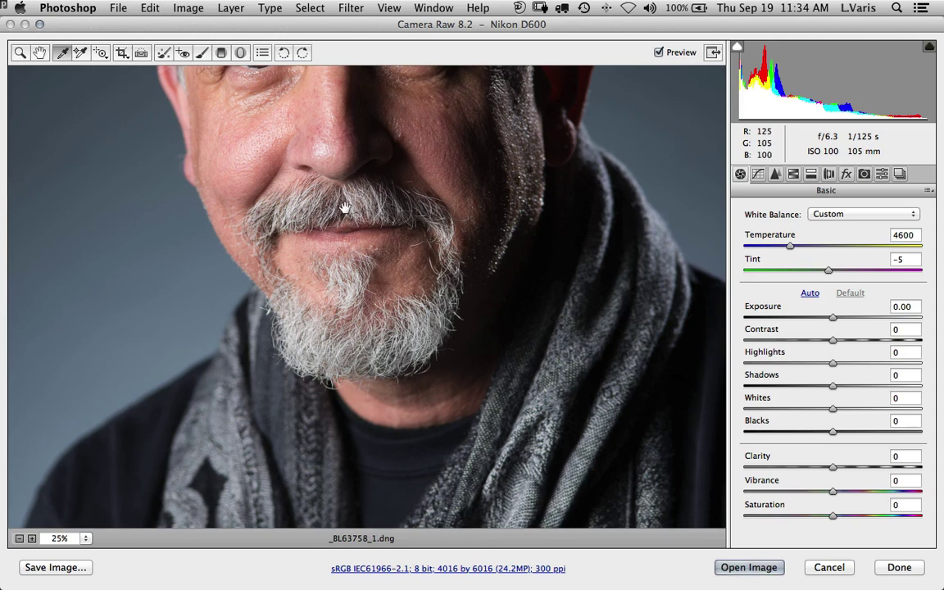
# - Set Highlights to -36 and Shadows to +38, and open the raw portrait in Photoshop
pyautogui.moveTo(327, 212); pyautogui.dragTo(330, 290)
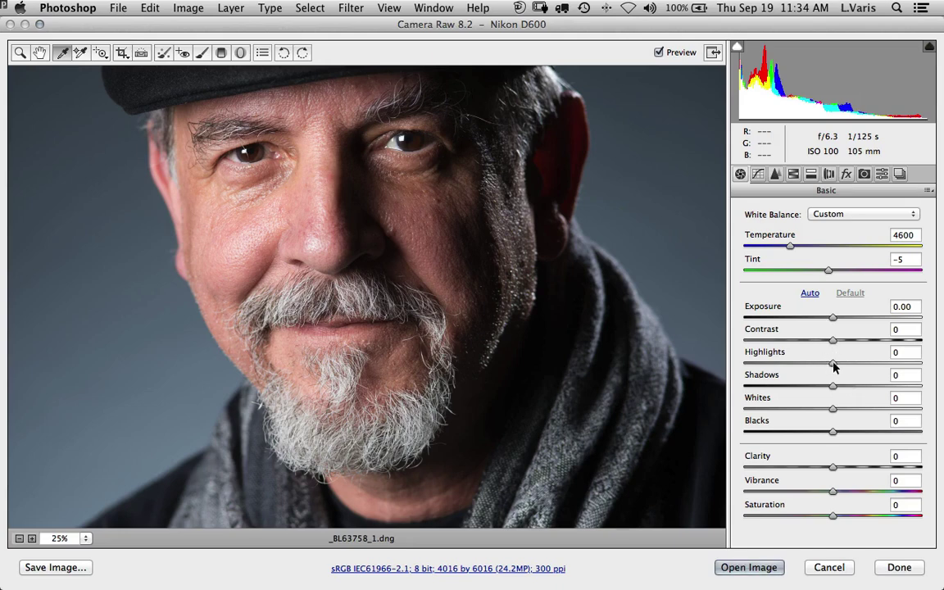
pyautogui.moveTo(832, 365); pyautogui.dragTo(867, 388)
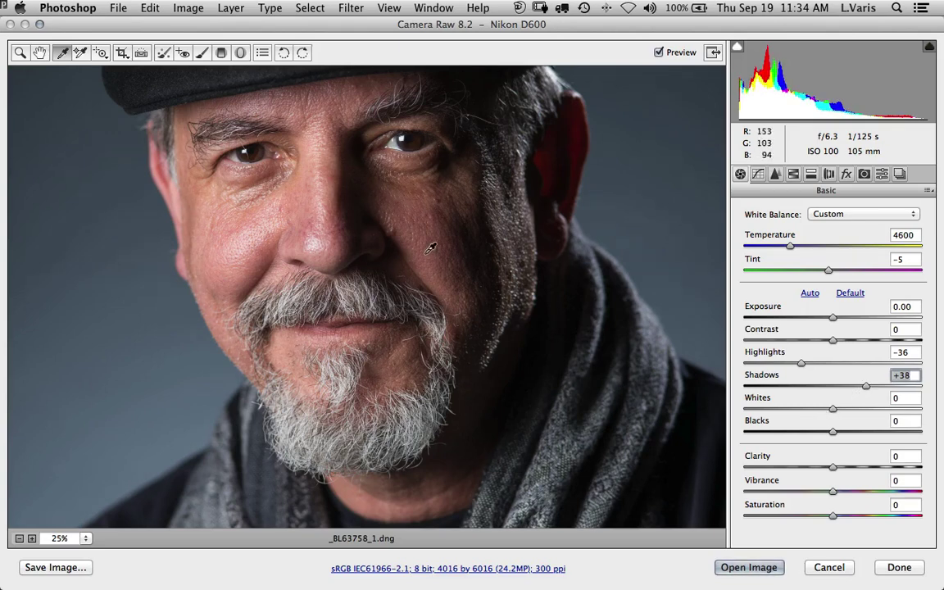
pyautogui.moveTo(454, 288); pyautogui.dragTo(441, 422)
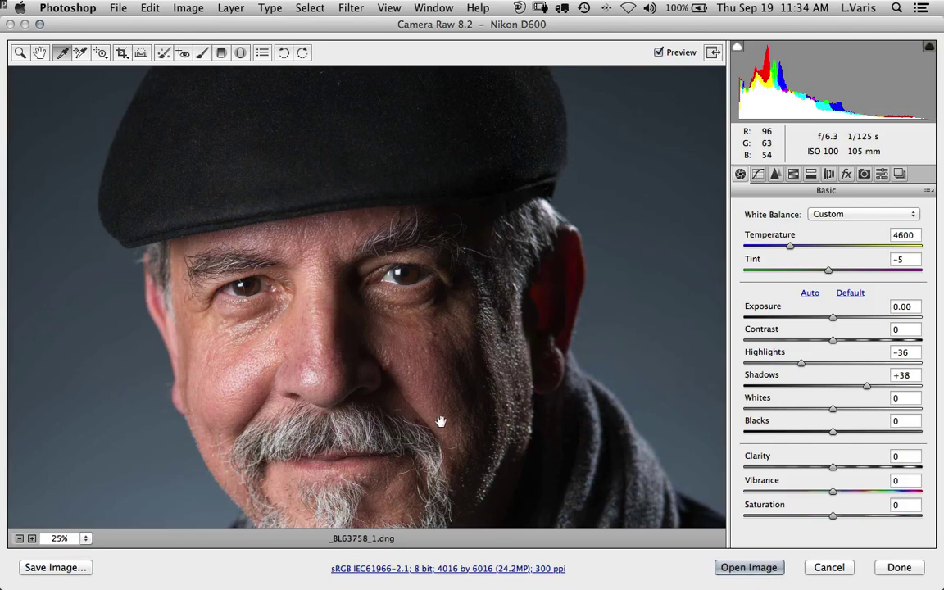
pyautogui.moveTo(459, 337); pyautogui.dragTo(455, 255)
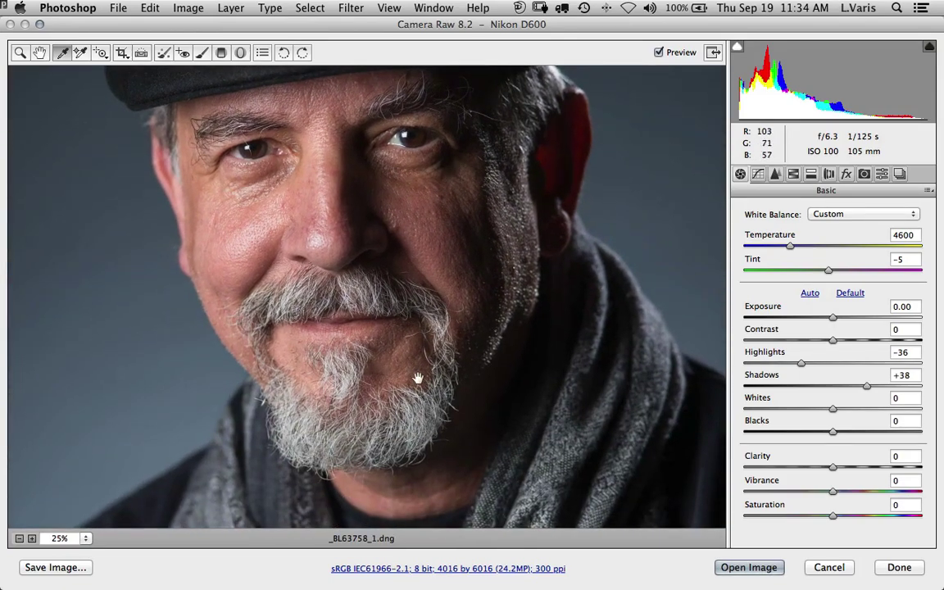
pyautogui.moveTo(418, 379); pyautogui.dragTo(405, 401)
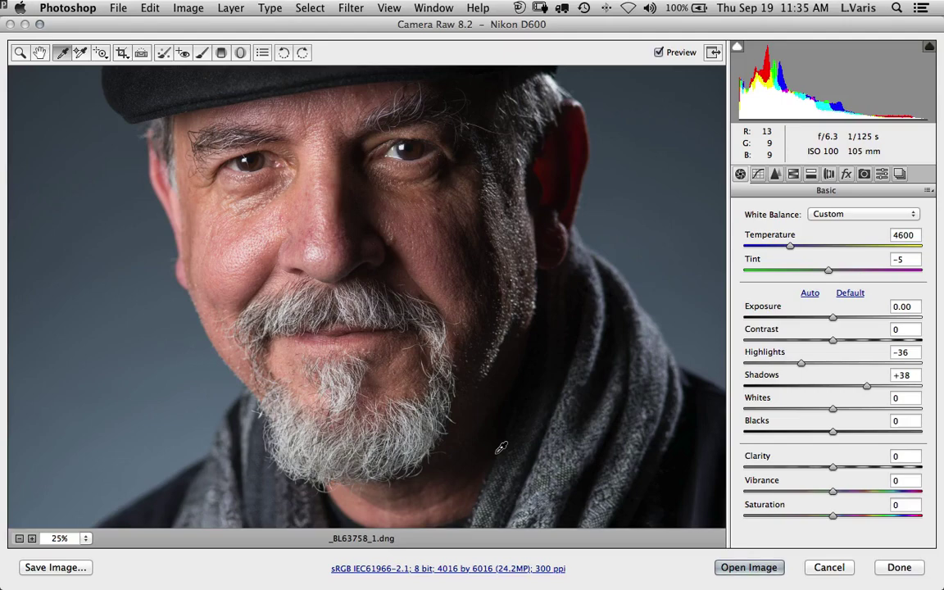
pyautogui.click(749, 568)
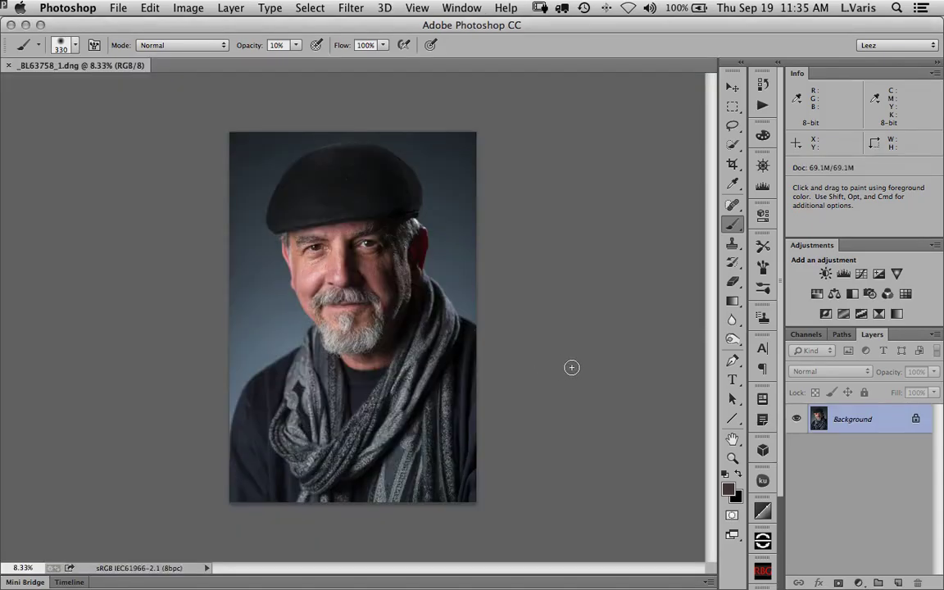
# - Add an empty layer named "spotting" above the background and choose the Spot Healing Brush in Content-Aware mode
pyautogui.press('super+equal')
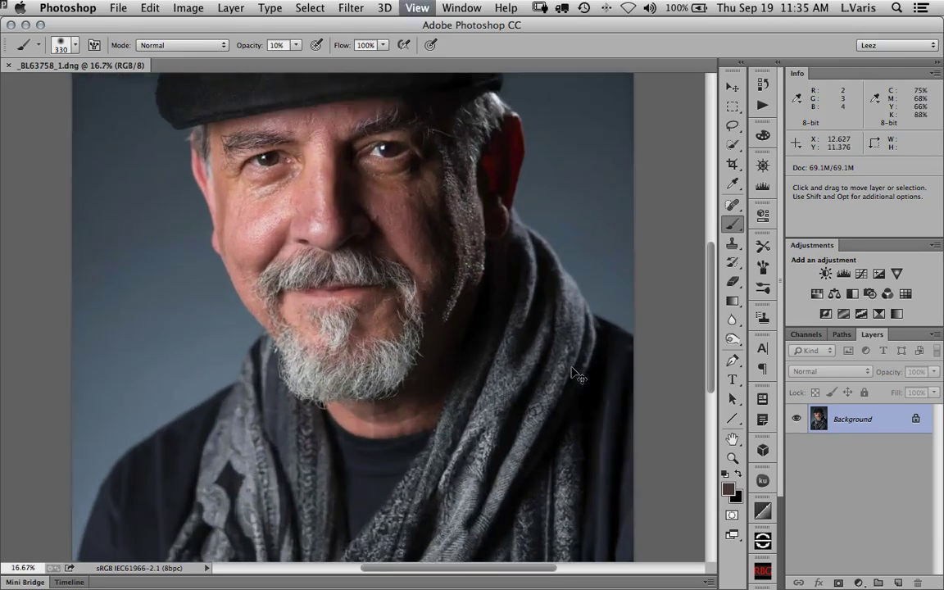
pyautogui.press('super+equal')
pyautogui.moveTo(463, 295); pyautogui.dragTo(468, 351)
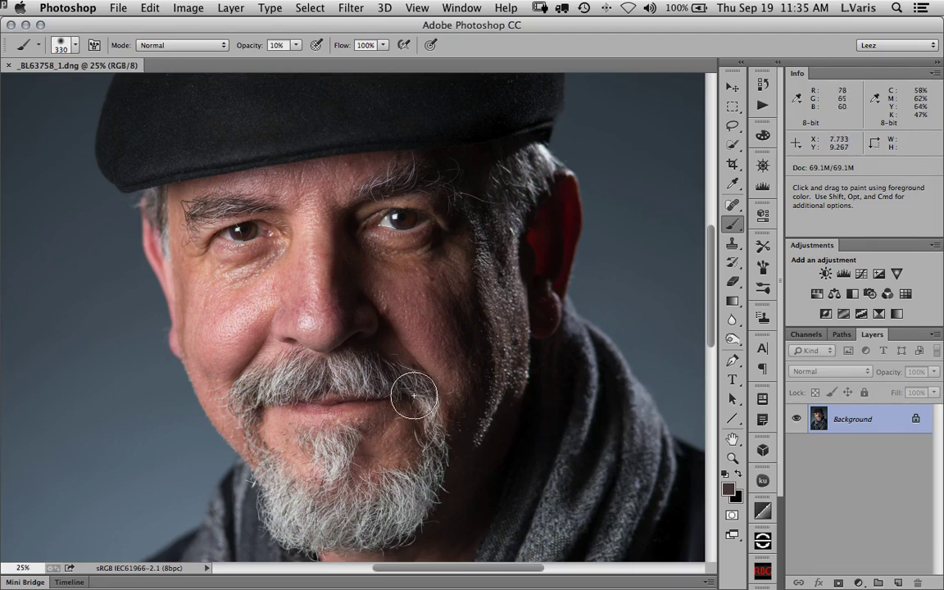
pyautogui.press('space')
pyautogui.moveTo(415, 369); pyautogui.dragTo(488, 489)
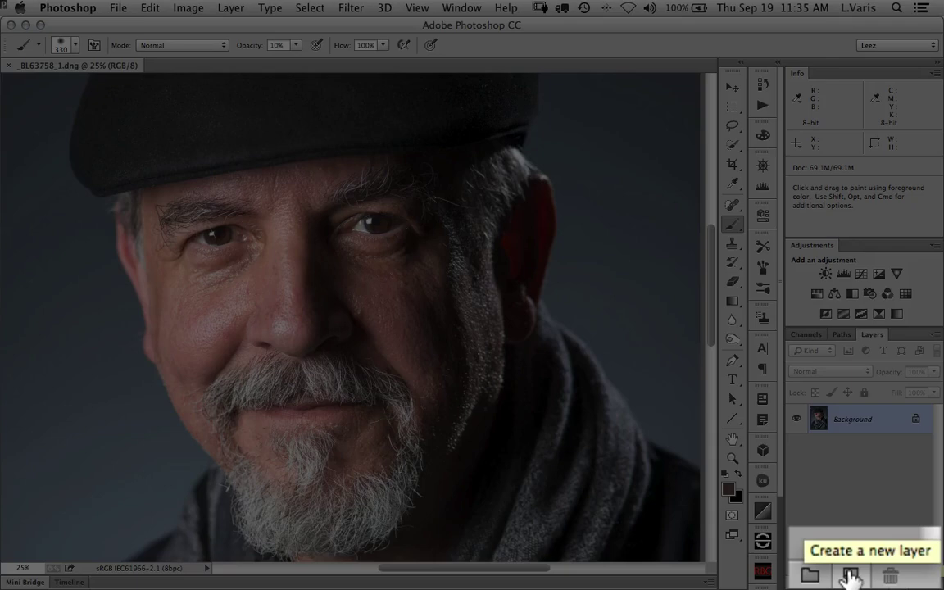
pyautogui.click(850, 576)
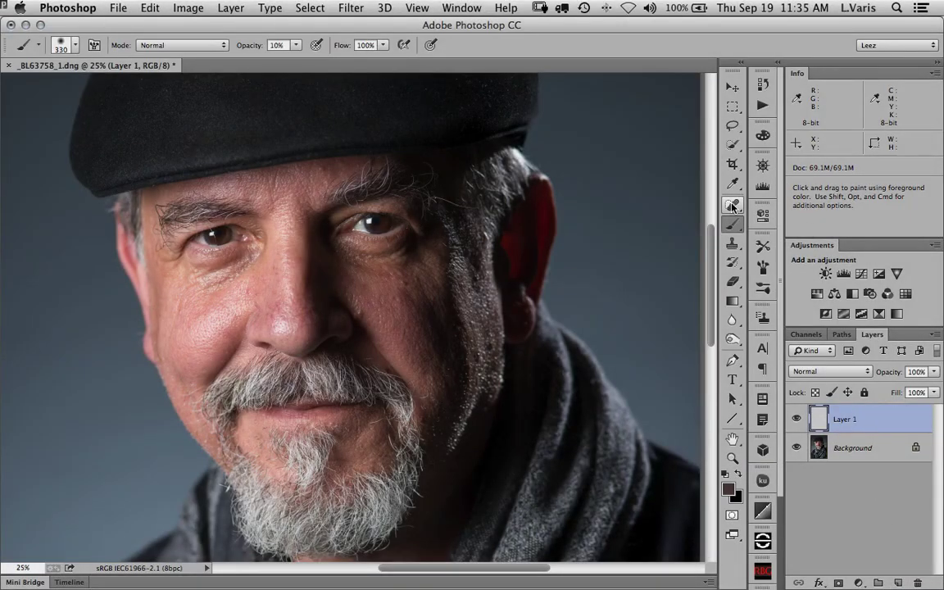
pyautogui.click(734, 206)
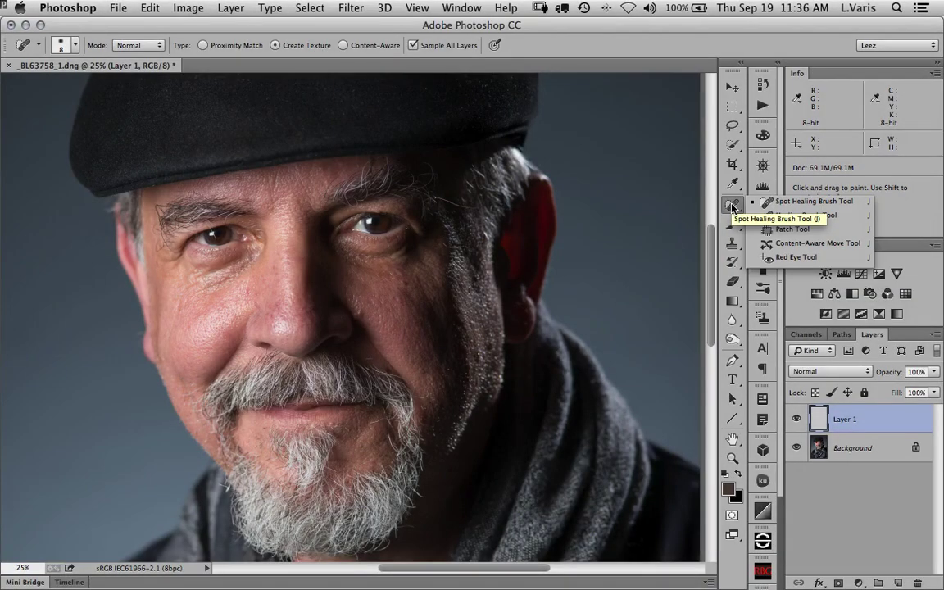
pyautogui.click(807, 200)
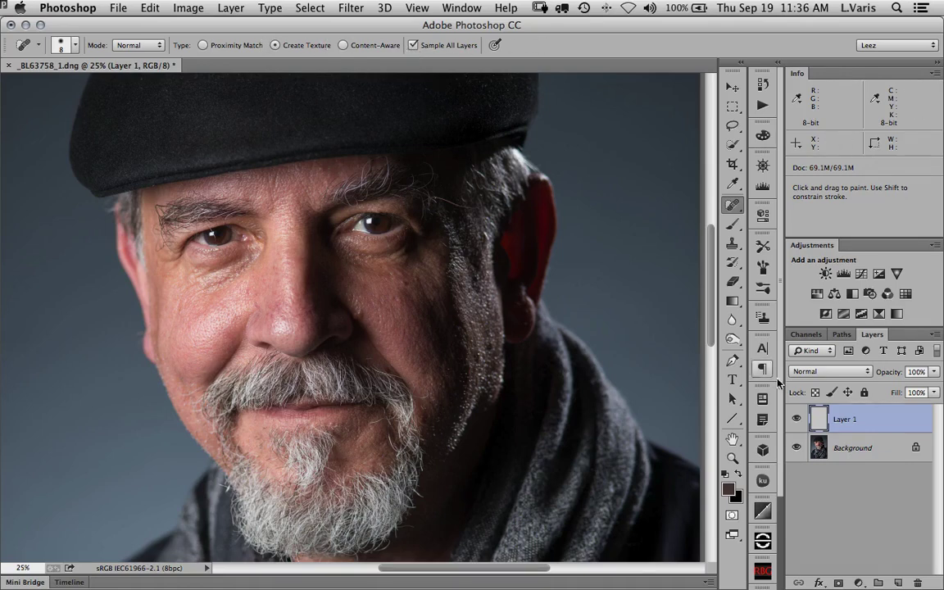
pyautogui.doubleClick(856, 418)
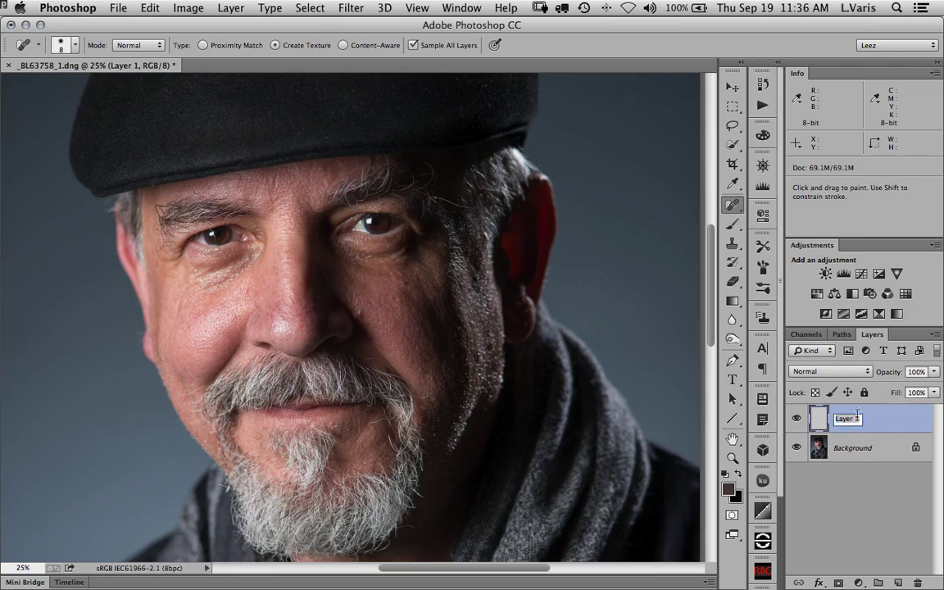
pyautogui.write('spotting')
pyautogui.press('Return')
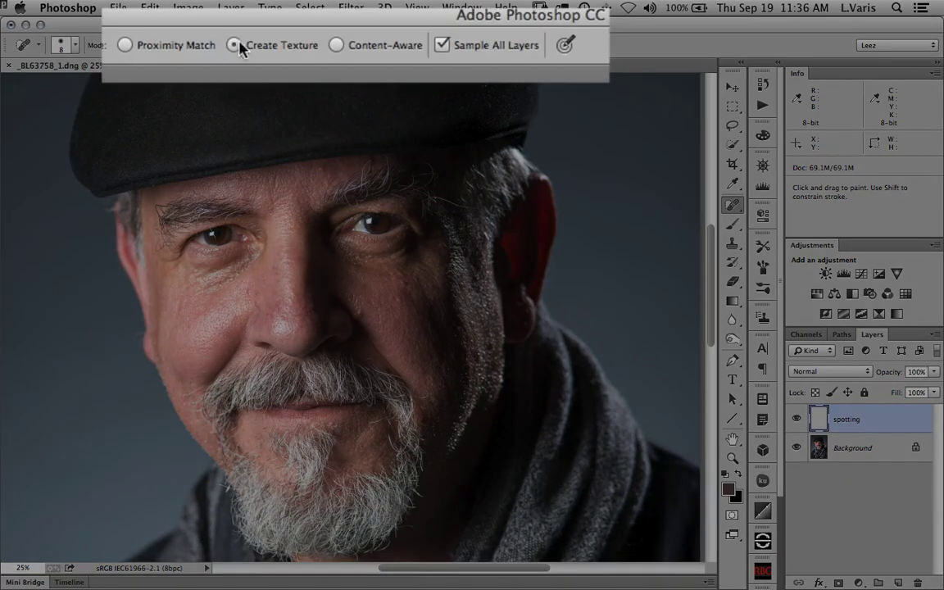
pyautogui.click(339, 46)
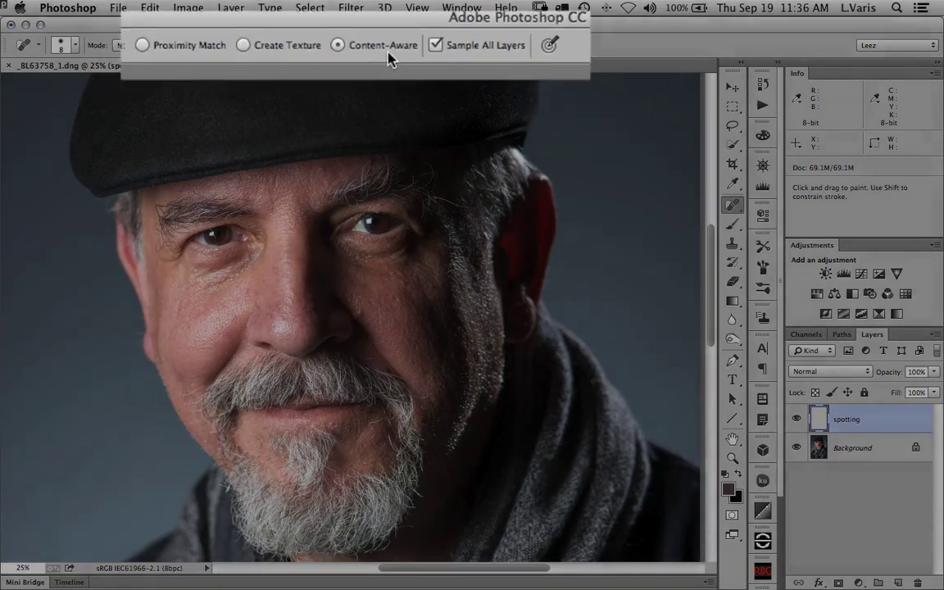
# - Heal the dark mole on the shaded cheek below the eye and dab the side of the nose using a 35-pixel brush
pyautogui.press('super+space')
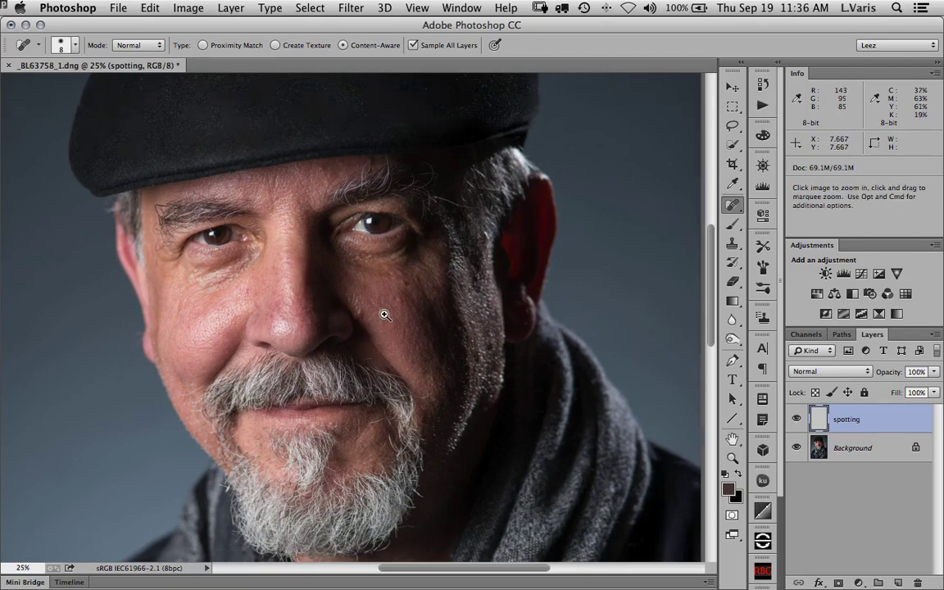
pyautogui.click(409, 327)
pyautogui.click(401, 327)
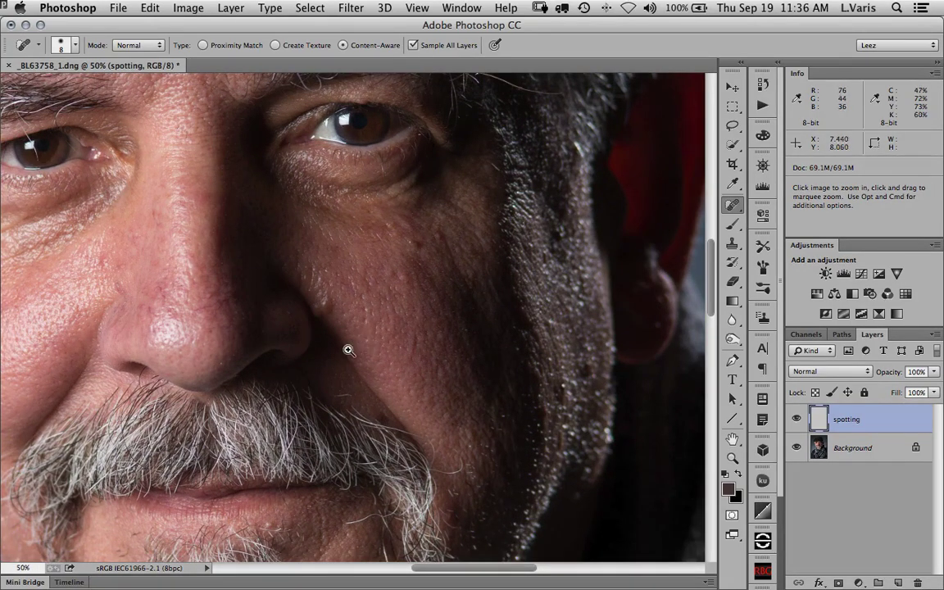
pyautogui.click(379, 335)
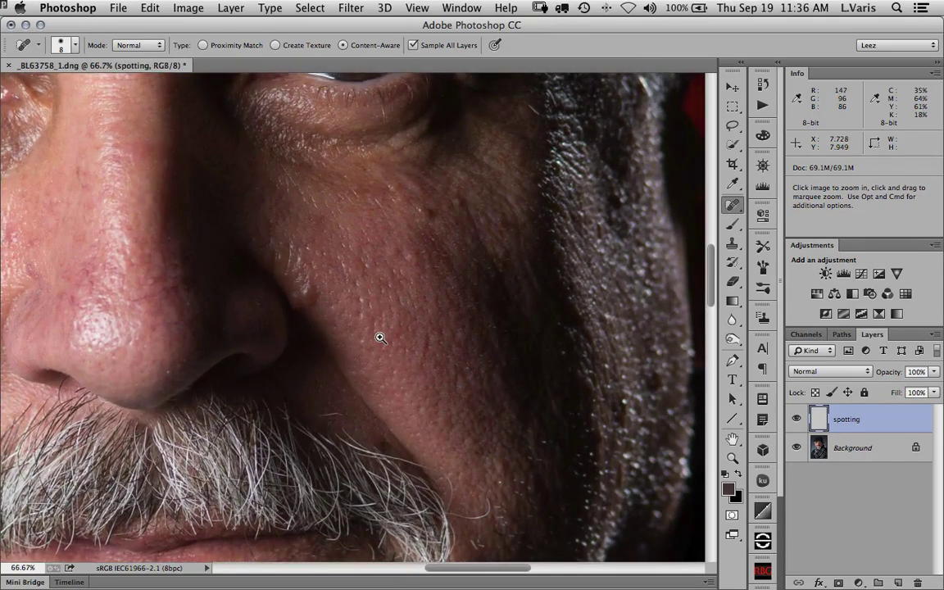
pyautogui.click(379, 337)
pyautogui.moveTo(407, 316); pyautogui.dragTo(391, 437)
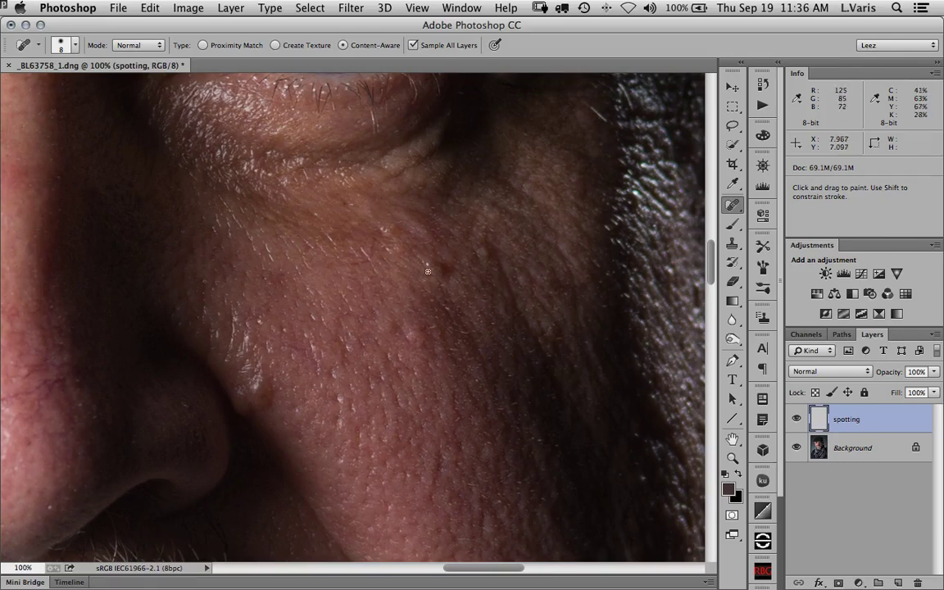
pyautogui.press(']')
pyautogui.press(']')
pyautogui.press(']')
pyautogui.press(']')
pyautogui.press(']')
pyautogui.press(']')
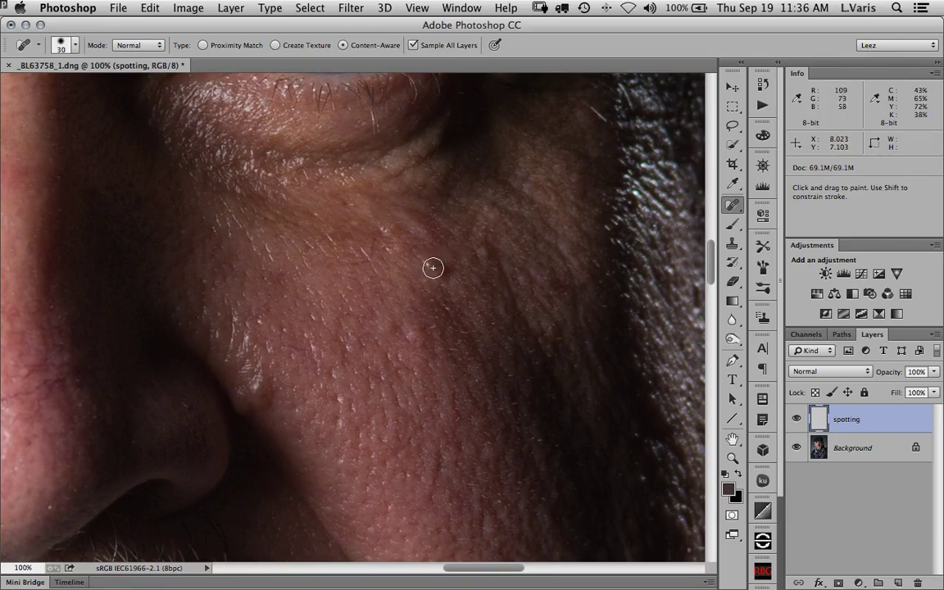
pyautogui.press(']')
pyautogui.moveTo(432, 266); pyautogui.dragTo(442, 271)
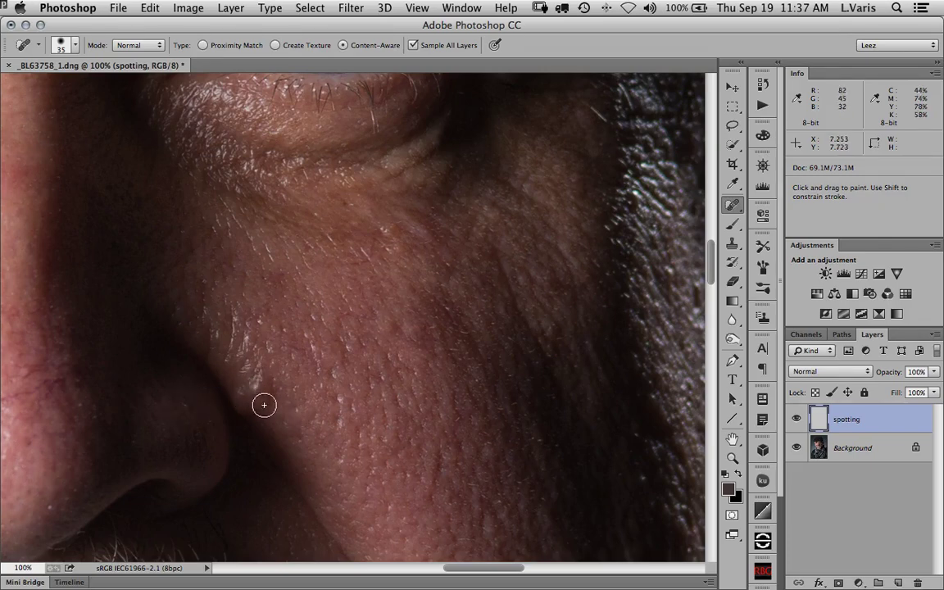
pyautogui.click(183, 401)
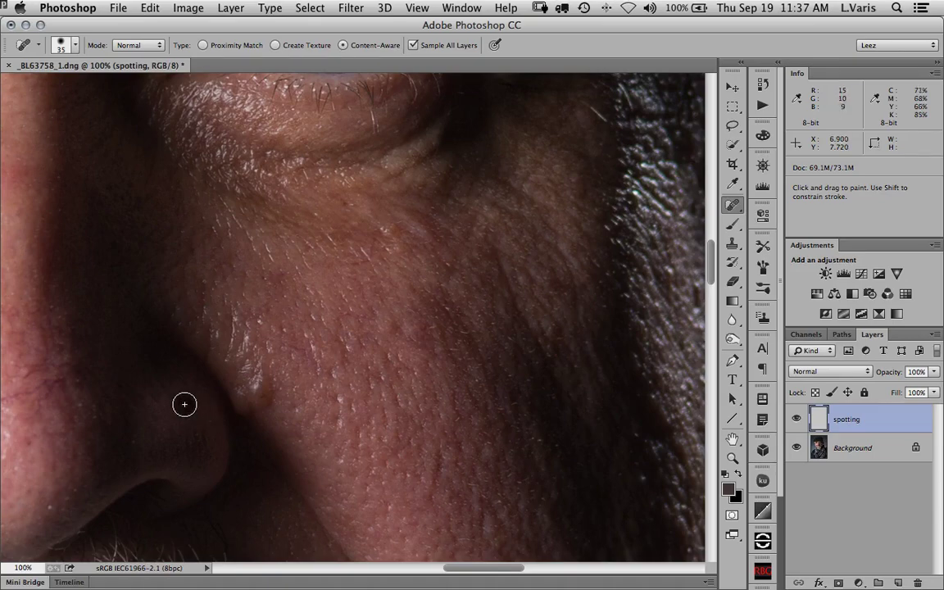
# - Remove the short stray hair beside the eye and the long eyebrow hair crossing the temple using a 10-pixel healing brush
pyautogui.moveTo(432, 281); pyautogui.dragTo(432, 458)
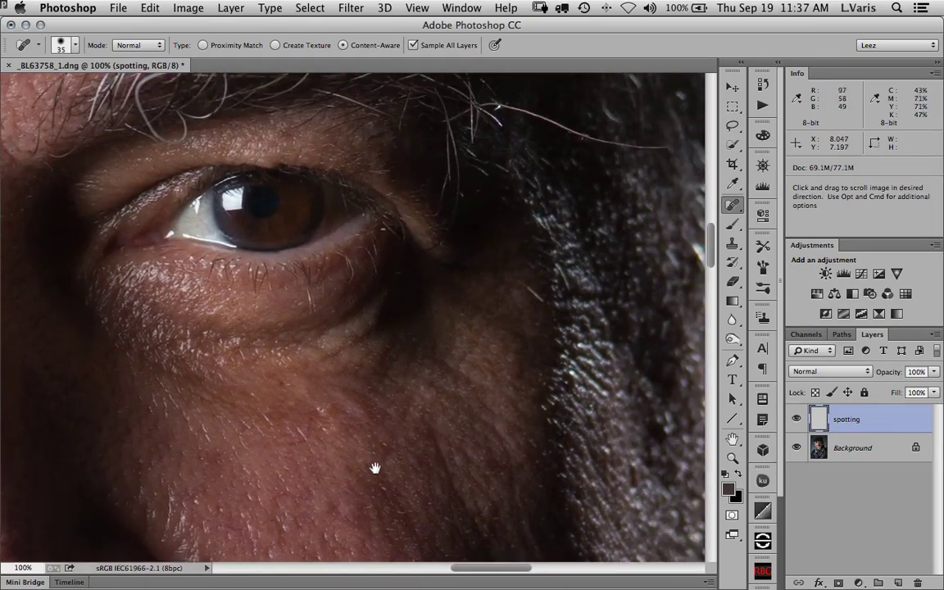
pyautogui.moveTo(499, 421); pyautogui.dragTo(390, 312)
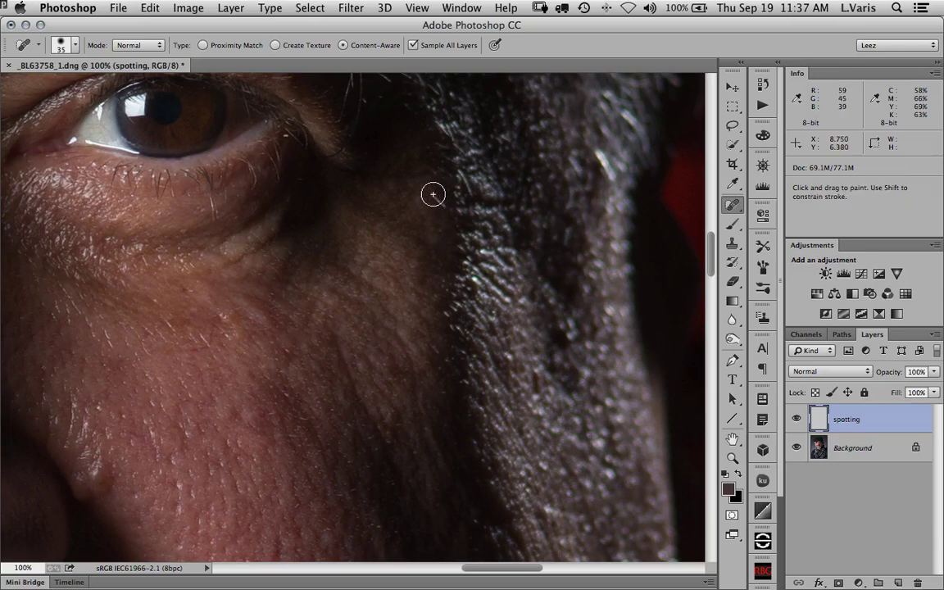
pyautogui.press('[')
pyautogui.press('[')
pyautogui.hscroll(2, 427, 190)
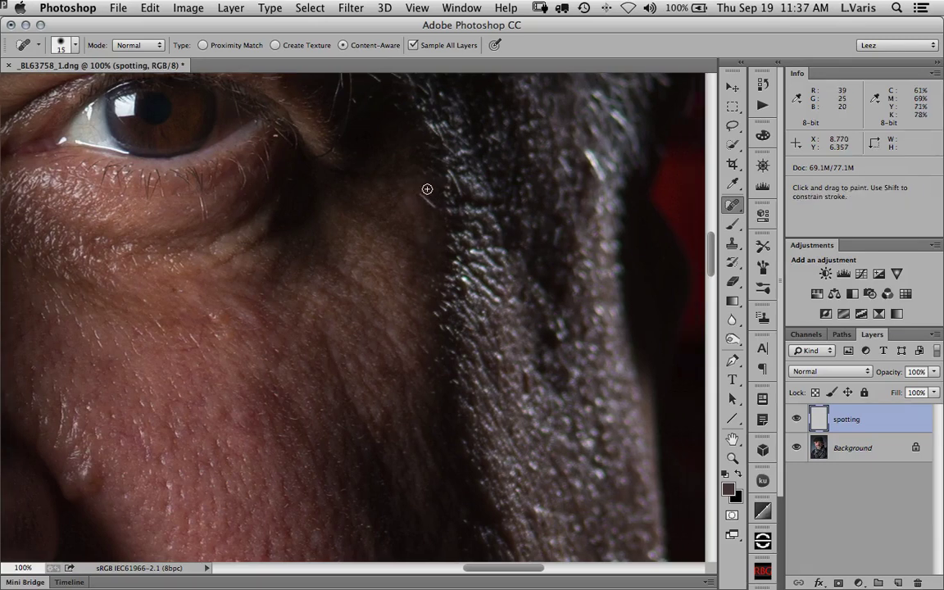
pyautogui.press('[')
pyautogui.moveTo(374, 170); pyautogui.dragTo(390, 192)
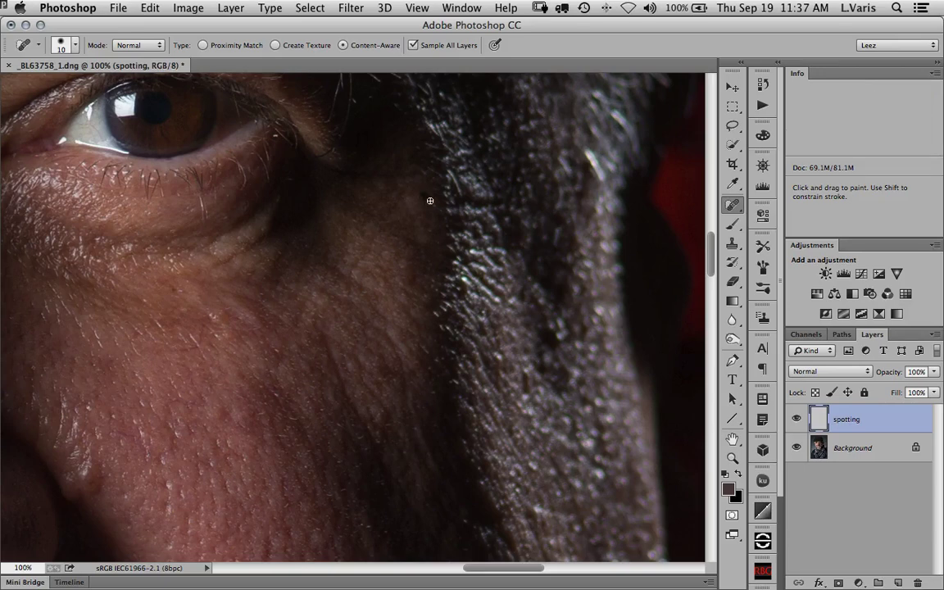
pyautogui.moveTo(373, 274)
pyautogui.mouseDown()
pyautogui.moveTo(360, 299)
pyautogui.moveTo(363, 337)
pyautogui.mouseUp()
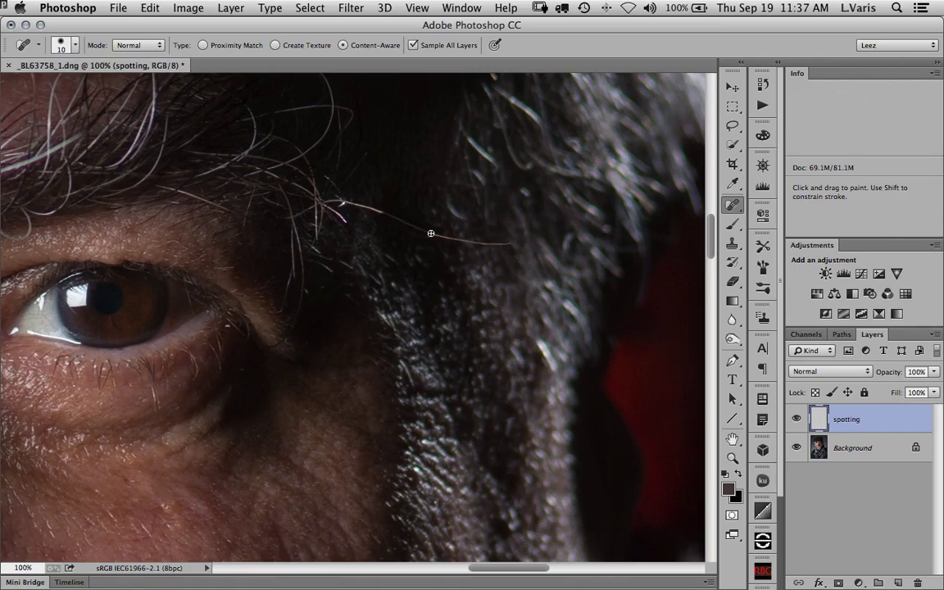
pyautogui.moveTo(462, 240); pyautogui.dragTo(516, 242)
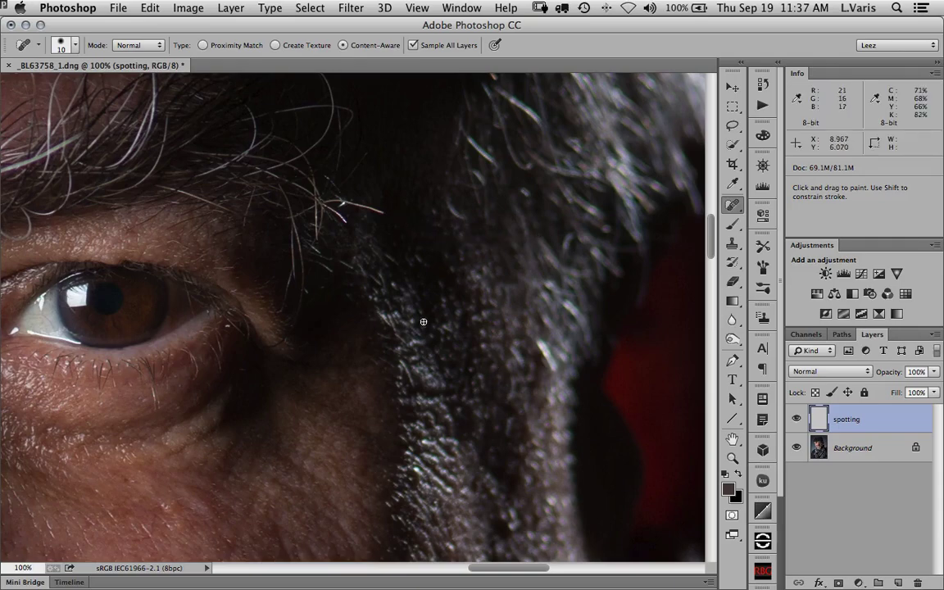
# - Remove the long curled stray hair sticking out from the mustache corner onto the shaded cheek with the 10-pixel healing brush
pyautogui.moveTo(468, 432)
pyautogui.mouseDown()
pyautogui.moveTo(481, 334)
pyautogui.moveTo(423, 83)
pyautogui.mouseUp()
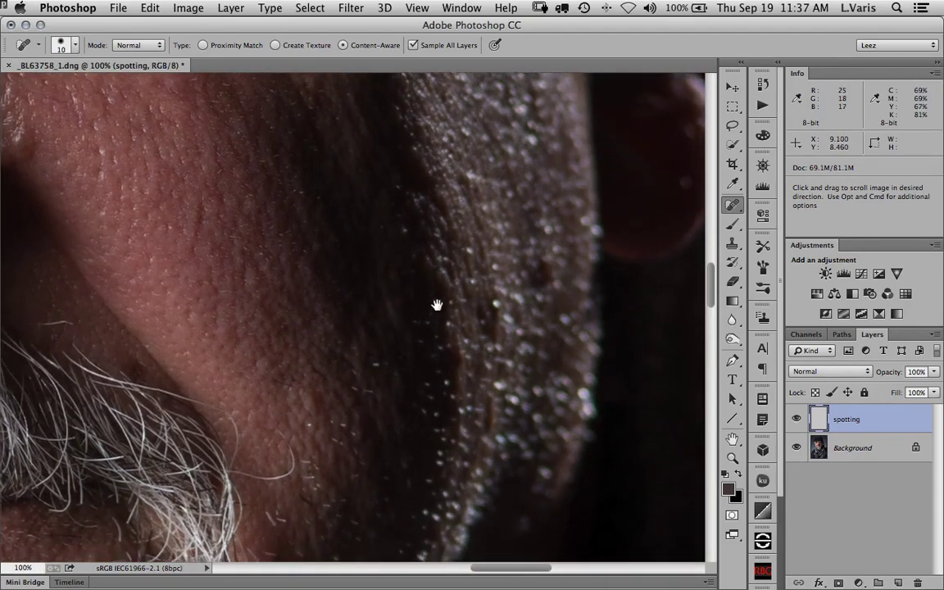
pyautogui.moveTo(342, 439); pyautogui.dragTo(404, 210)
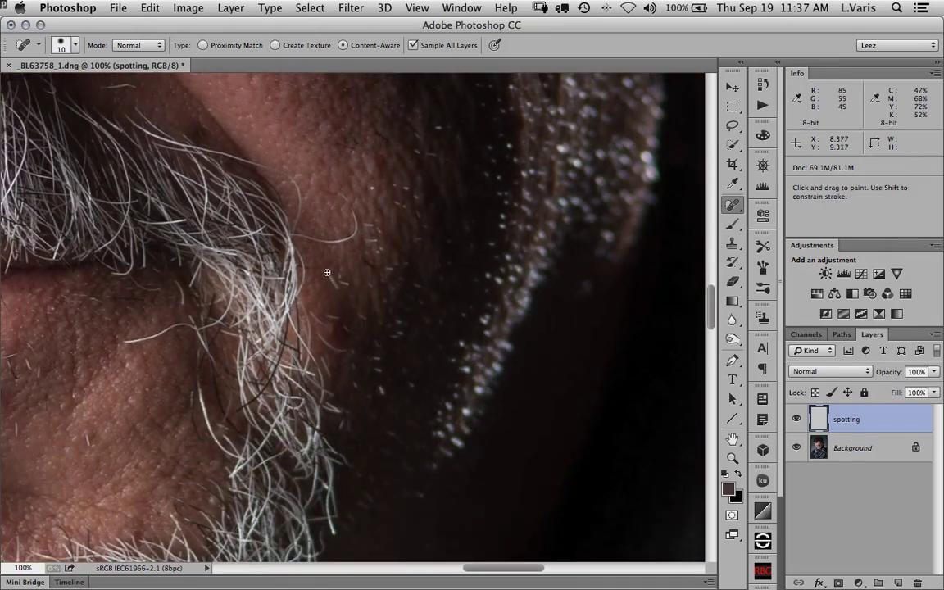
pyautogui.click(300, 255)
pyautogui.moveTo(341, 193)
pyautogui.mouseDown()
pyautogui.moveTo(355, 235)
pyautogui.moveTo(309, 238)
pyautogui.mouseUp()
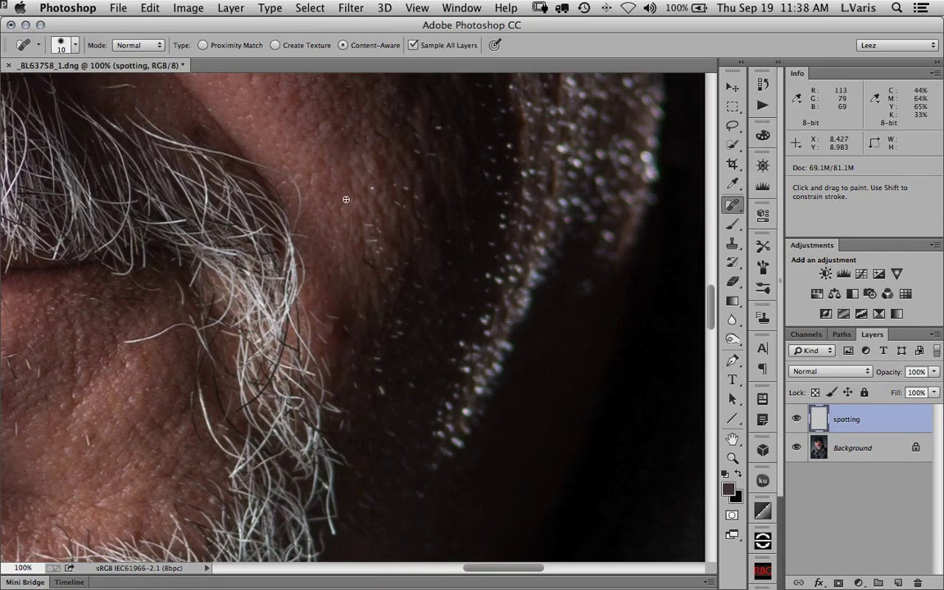
# - Heal away the white eyebrow hair crossing the iris of the brightly lit eye and the fine hair over its outer eyelid
pyautogui.press('space')
pyautogui.moveTo(314, 181); pyautogui.dragTo(318, 423)
pyautogui.moveTo(262, 172); pyautogui.dragTo(301, 291)
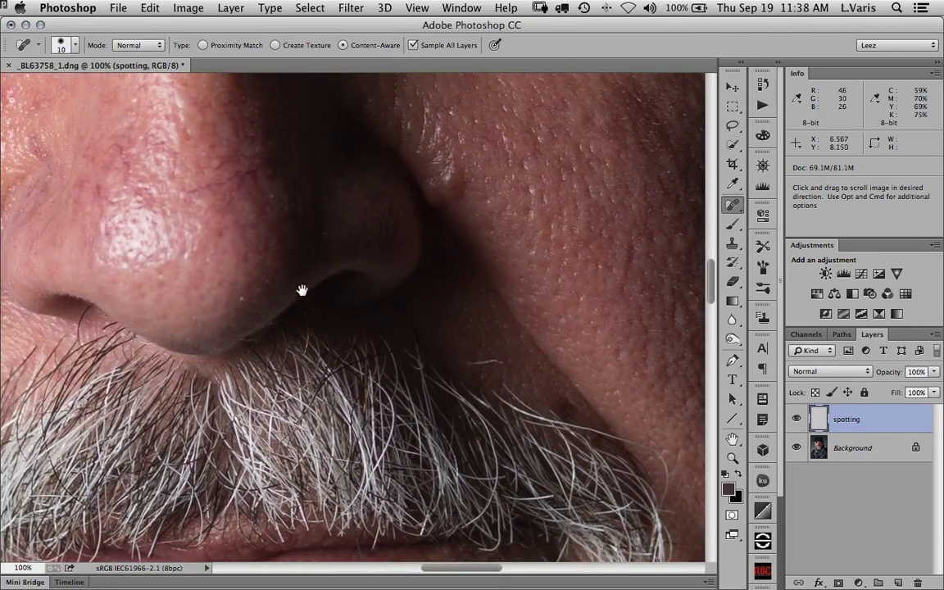
pyautogui.press('space')
pyautogui.moveTo(204, 213); pyautogui.dragTo(385, 343)
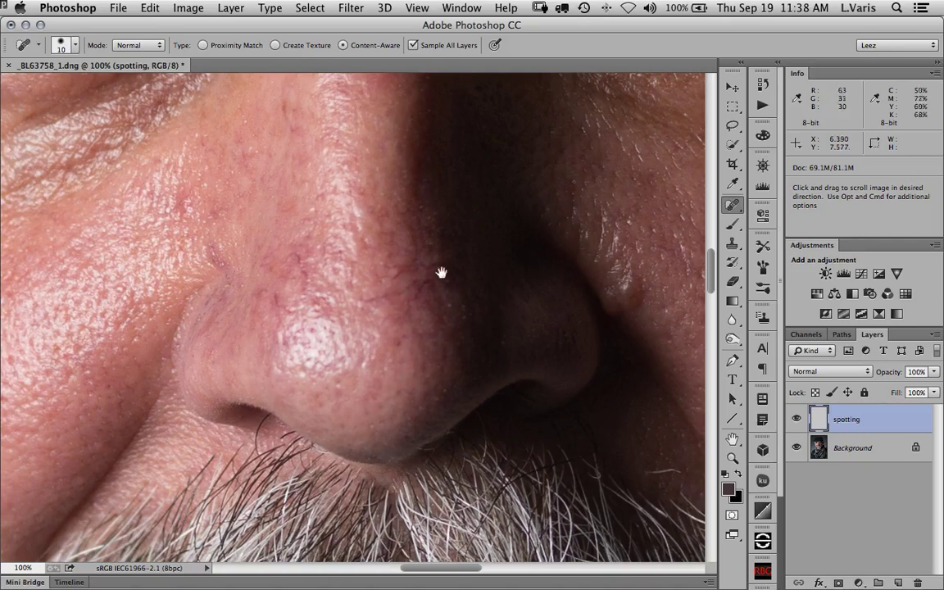
pyautogui.moveTo(283, 286)
pyautogui.mouseDown()
pyautogui.moveTo(375, 362)
pyautogui.moveTo(299, 428)
pyautogui.moveTo(272, 377)
pyautogui.mouseUp()
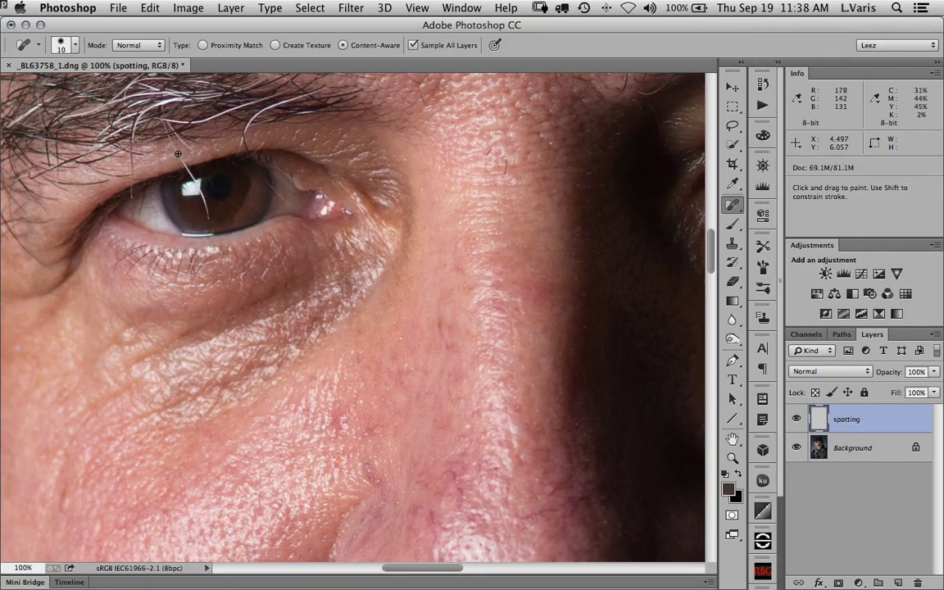
pyautogui.moveTo(177, 153); pyautogui.dragTo(181, 159)
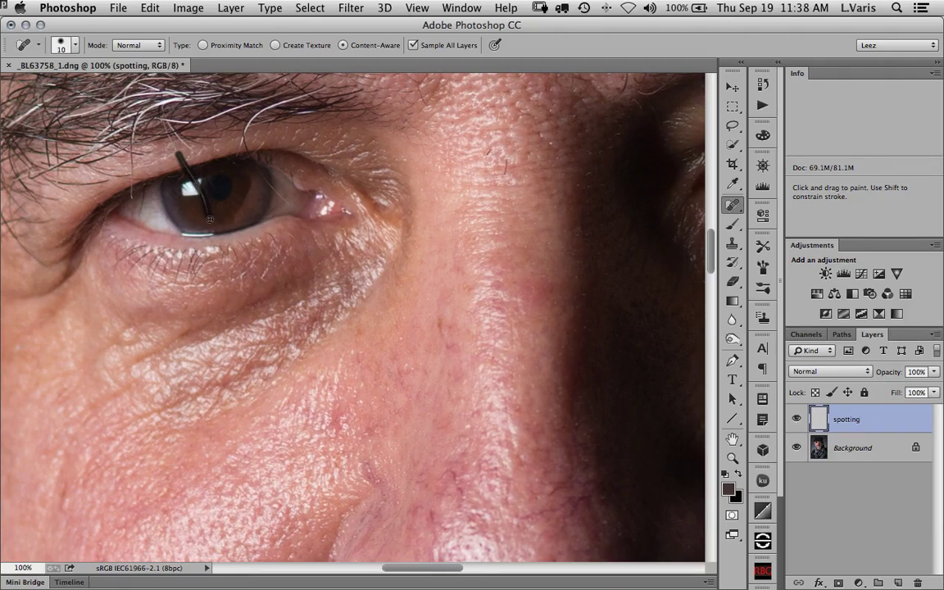
pyautogui.moveTo(209, 219); pyautogui.dragTo(210, 219)
pyautogui.moveTo(254, 168); pyautogui.dragTo(290, 201)
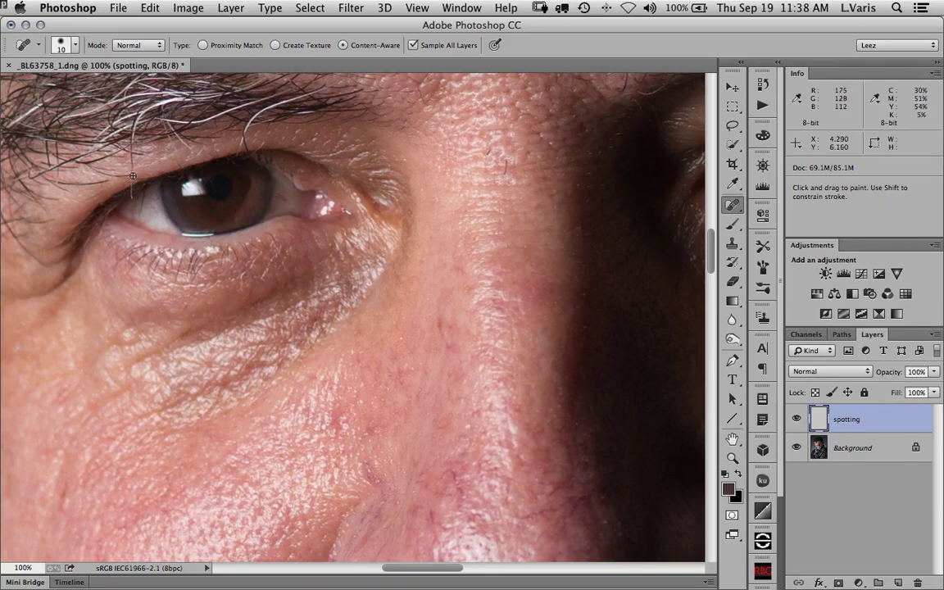
pyautogui.moveTo(120, 161); pyautogui.dragTo(120, 190)
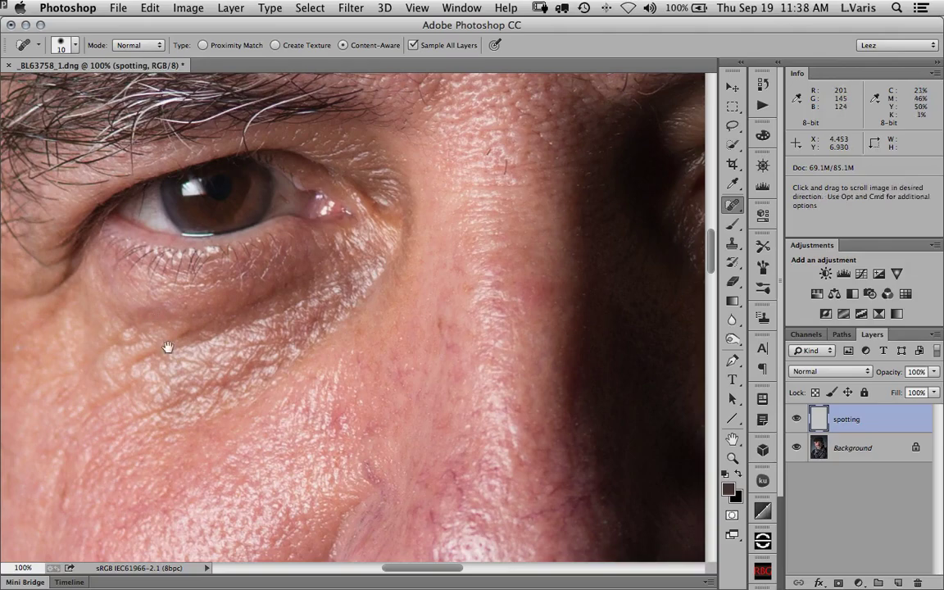
# - Heal the short dark stray hairs on the bare skin below the mouth corner, beside the chin beard
pyautogui.moveTo(169, 344); pyautogui.dragTo(308, 287)
pyautogui.scroll(-10, 308, 288)
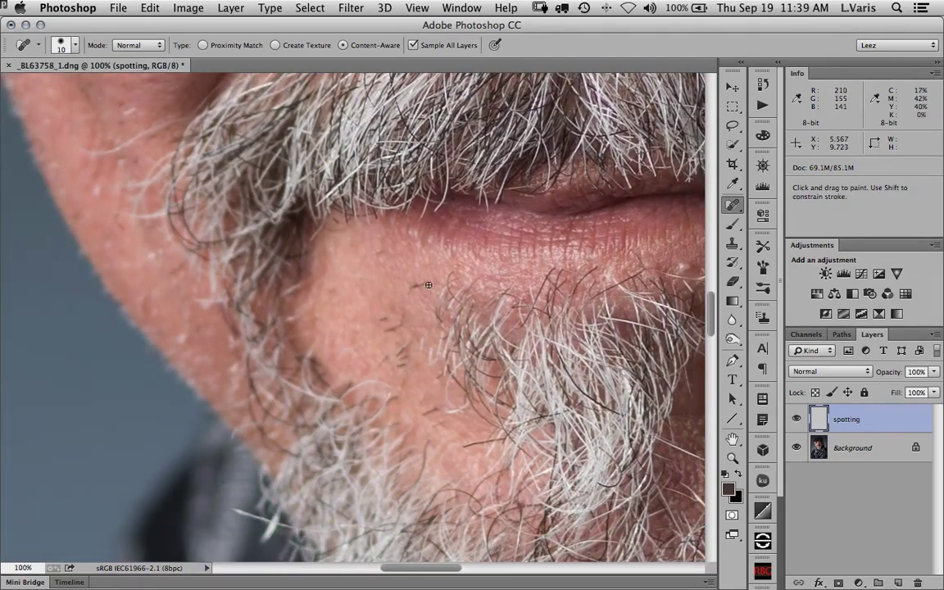
pyautogui.moveTo(428, 284)
pyautogui.mouseDown()
pyautogui.moveTo(415, 283)
pyautogui.moveTo(385, 318)
pyautogui.mouseUp()
# - Heal the reddish blemish on the forehead just below the hat brim, above the shaded eyebrow
pyautogui.press('space')
pyautogui.moveTo(428, 152); pyautogui.dragTo(374, 507)
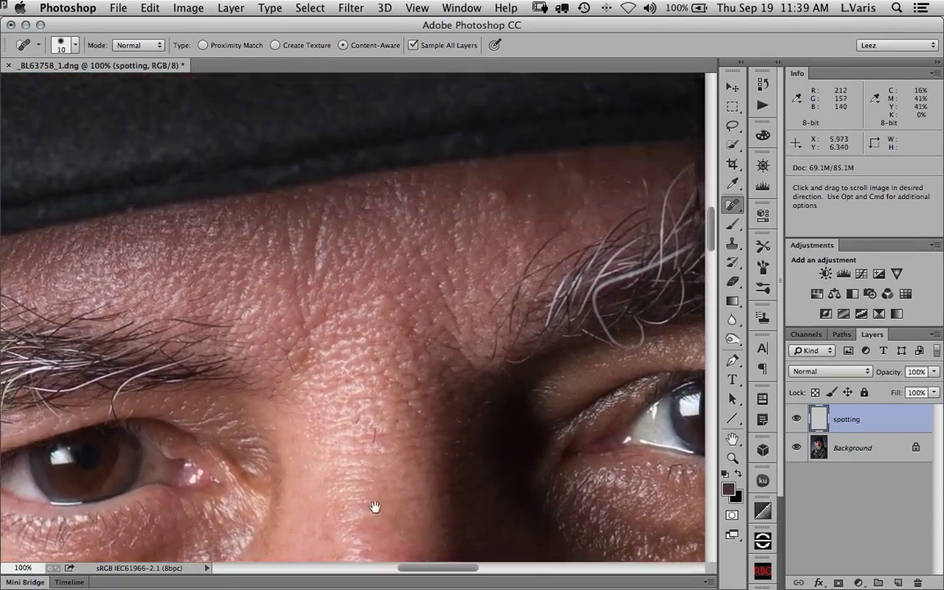
pyautogui.scroll(3, 374, 507)
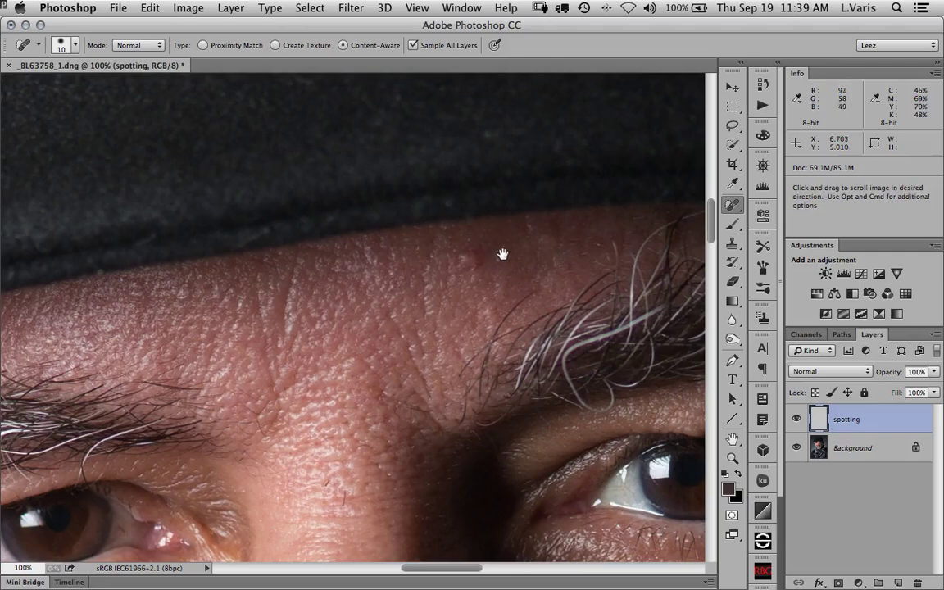
pyautogui.moveTo(471, 253); pyautogui.dragTo(463, 259)
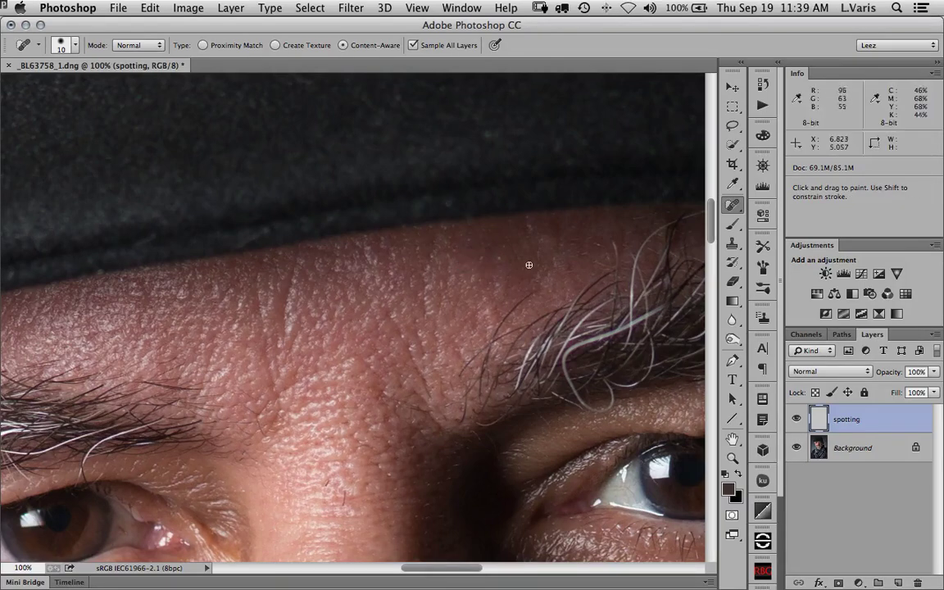
# - Remove the short dark hairs on the bridge of the nose between the eyes
pyautogui.moveTo(385, 340); pyautogui.dragTo(400, 225)
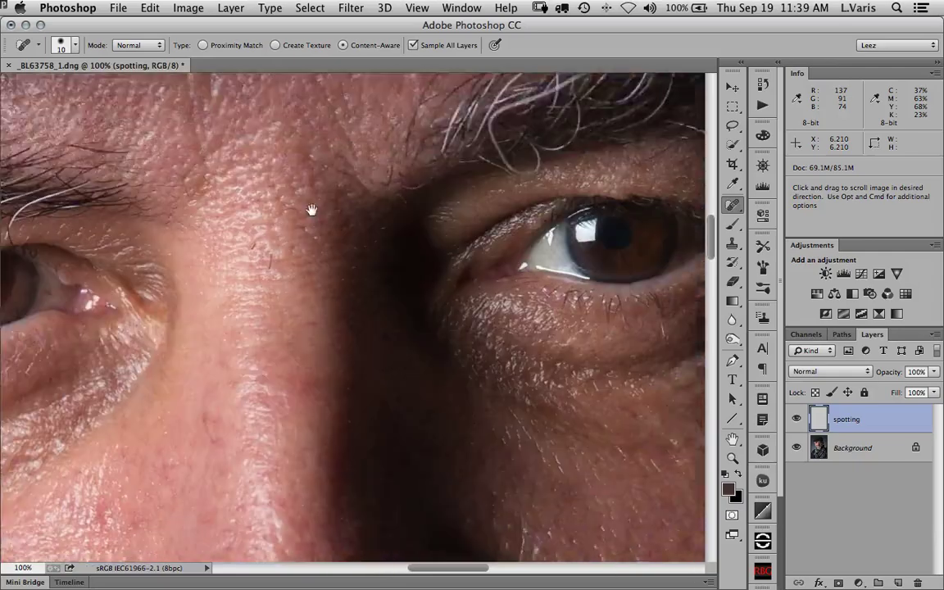
pyautogui.scroll(5, 321, 279)
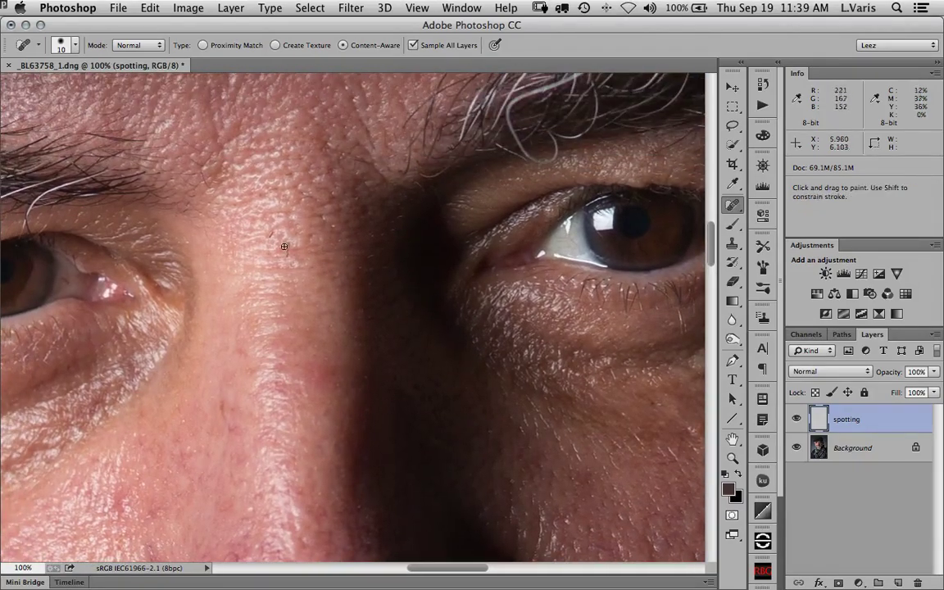
pyautogui.moveTo(260, 220); pyautogui.dragTo(261, 232)
pyautogui.moveTo(244, 205); pyautogui.dragTo(244, 222)
# - Heal the small mark on the shaded upper cheek below the eye bag using Content-Aware
pyautogui.press('space')
pyautogui.moveTo(469, 436); pyautogui.dragTo(329, 336)
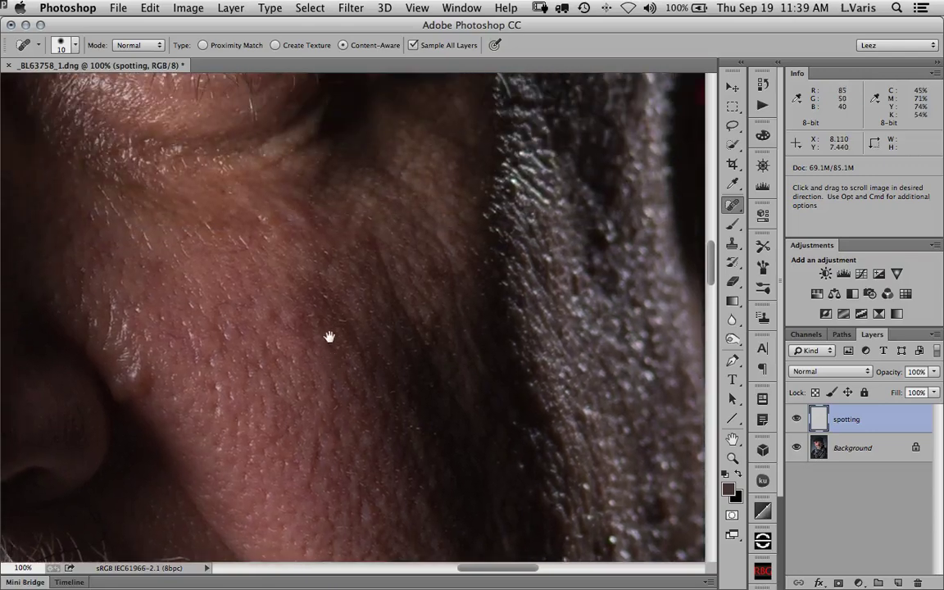
pyautogui.moveTo(269, 258)
pyautogui.mouseDown()
pyautogui.moveTo(311, 388)
pyautogui.moveTo(337, 358)
pyautogui.mouseUp()
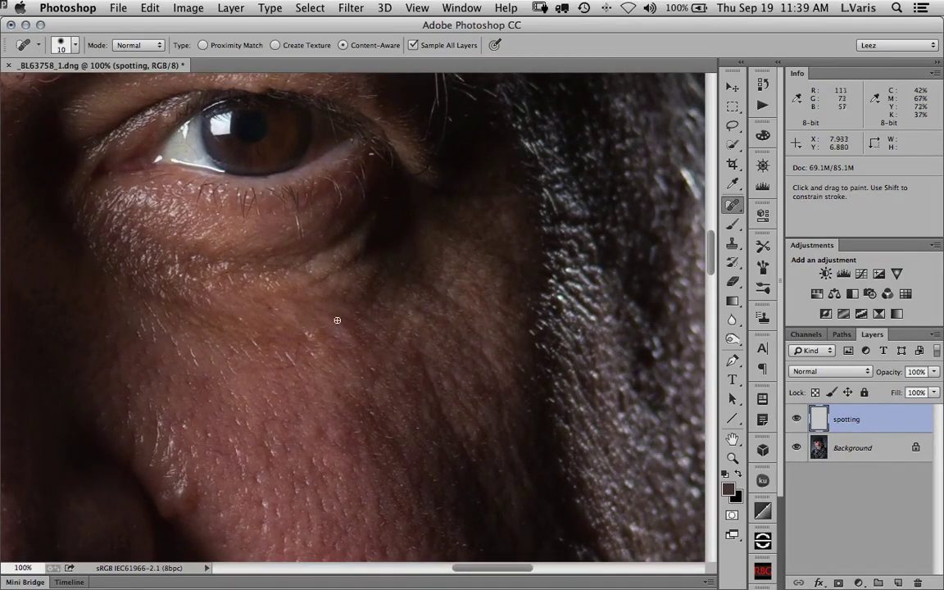
pyautogui.moveTo(315, 329); pyautogui.dragTo(315, 337)
# - Switch the healing type to Create Texture and paint over the upper shaded cheek with a 25-pixel brush
pyautogui.click(276, 46)
pyautogui.press(']')
pyautogui.press(']')
pyautogui.press(']')
pyautogui.hscroll(1, 307, 350)
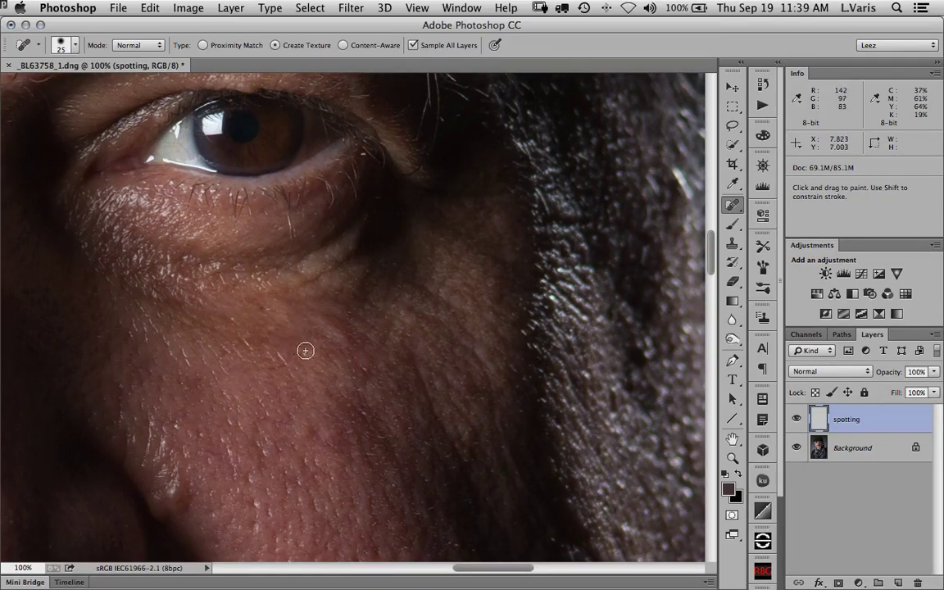
pyautogui.moveTo(304, 350); pyautogui.dragTo(317, 354)
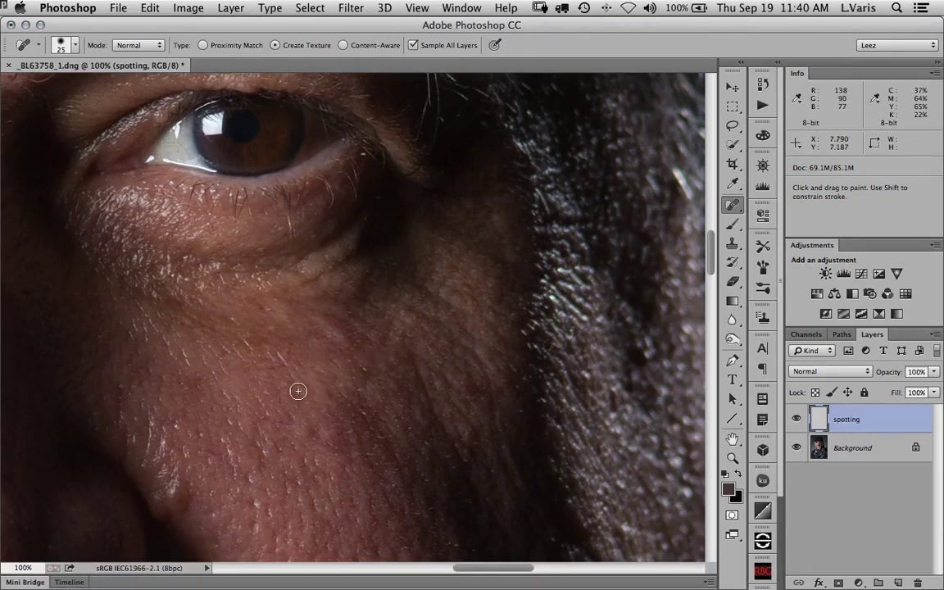
# - Dab away small light hairs on the upper shaded cheek and a drooping lower lash with a 10-pixel brush
pyautogui.press('[')
pyautogui.press('[')
pyautogui.click(278, 352)
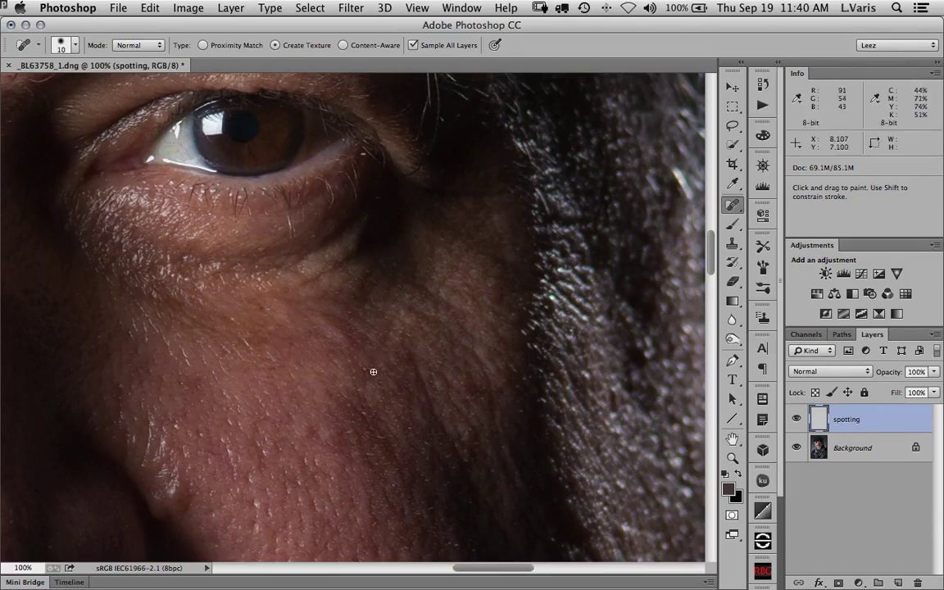
pyautogui.click(328, 332)
pyautogui.moveTo(289, 220); pyautogui.dragTo(295, 237)
# - Heal the raised mole beside the shaded nostril and the skin edge beneath it with a 40-pixel Content-Aware brush
pyautogui.press('space')
pyautogui.moveTo(309, 509); pyautogui.dragTo(385, 416)
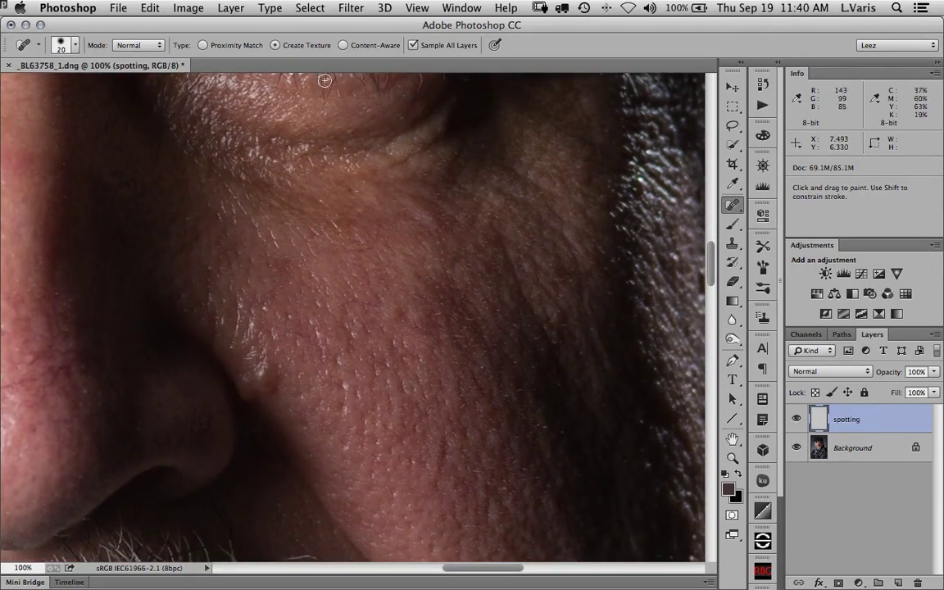
pyautogui.click(343, 45)
pyautogui.press(']')
pyautogui.press(']')
pyautogui.press(']')
pyautogui.press(']')
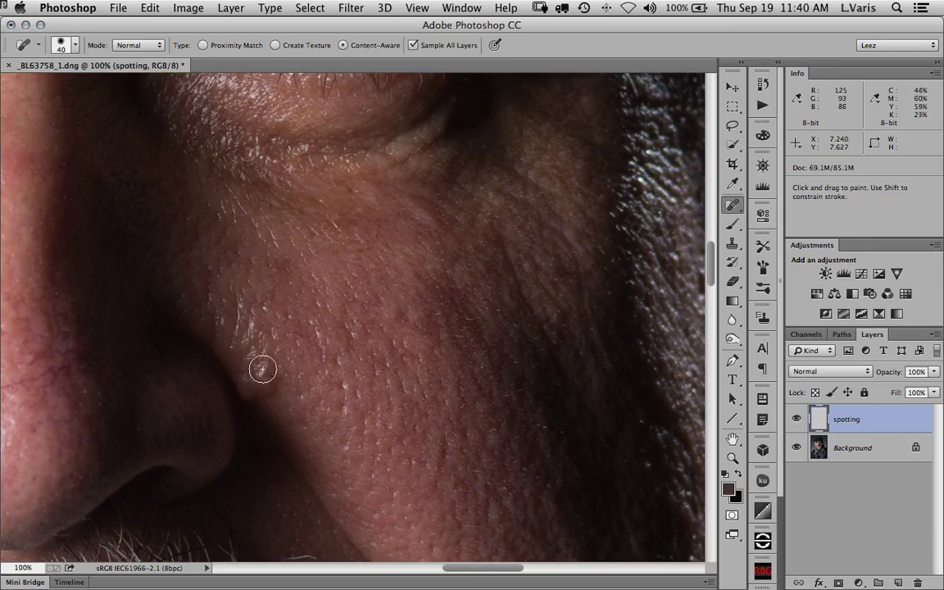
pyautogui.moveTo(263, 374)
pyautogui.mouseDown()
pyautogui.moveTo(254, 369)
pyautogui.moveTo(259, 390)
pyautogui.moveTo(269, 379)
pyautogui.moveTo(265, 368)
pyautogui.mouseUp()
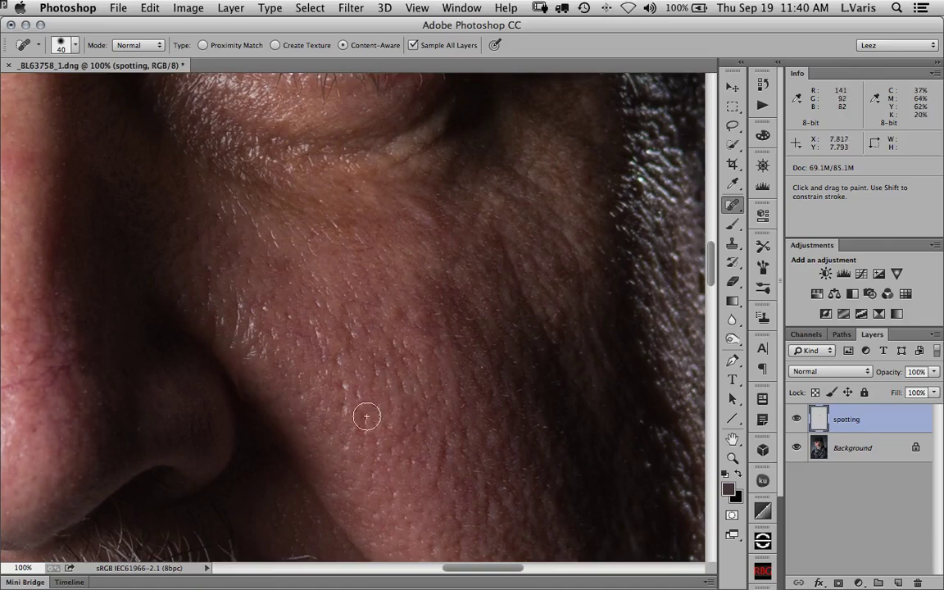
pyautogui.keyDown('super'); pyautogui.click(271, 398); pyautogui.keyUp('super')
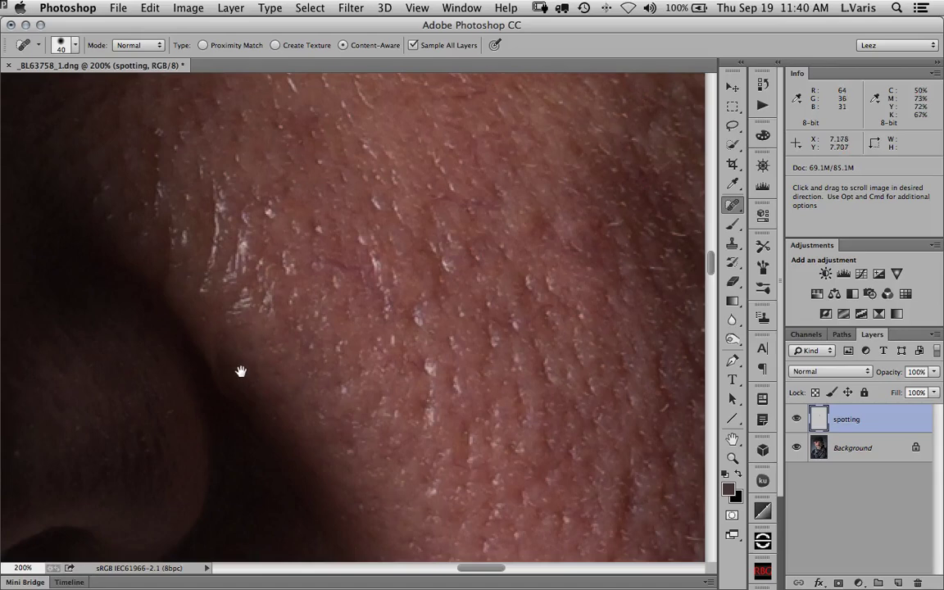
pyautogui.moveTo(243, 331); pyautogui.dragTo(246, 359)
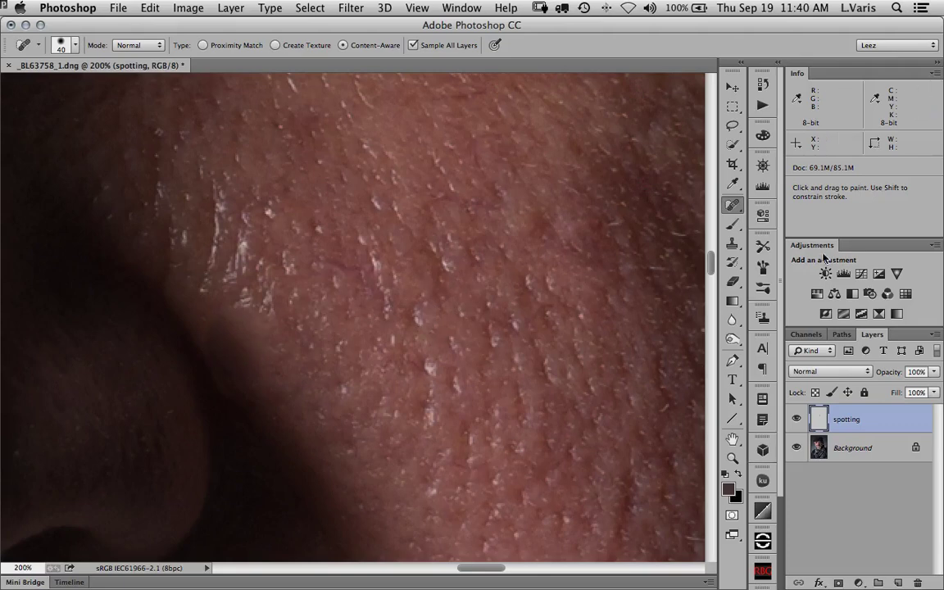
# - Sample the shadow edge above the healed mole with the Clone Stamp and rebuild the nose crease using 30- to 50-pixel brushes
pyautogui.click(732, 244)
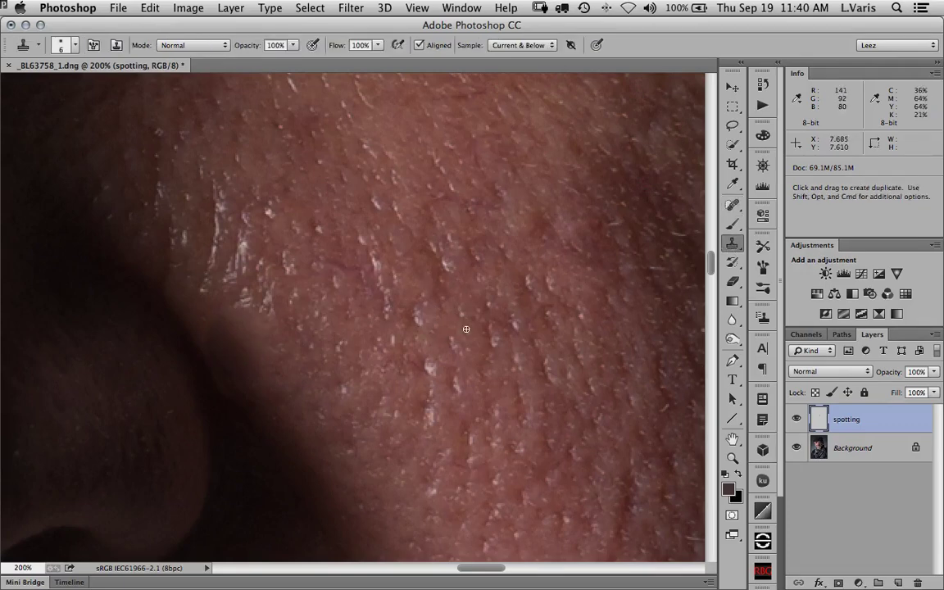
pyautogui.press(']')
pyautogui.press(']')
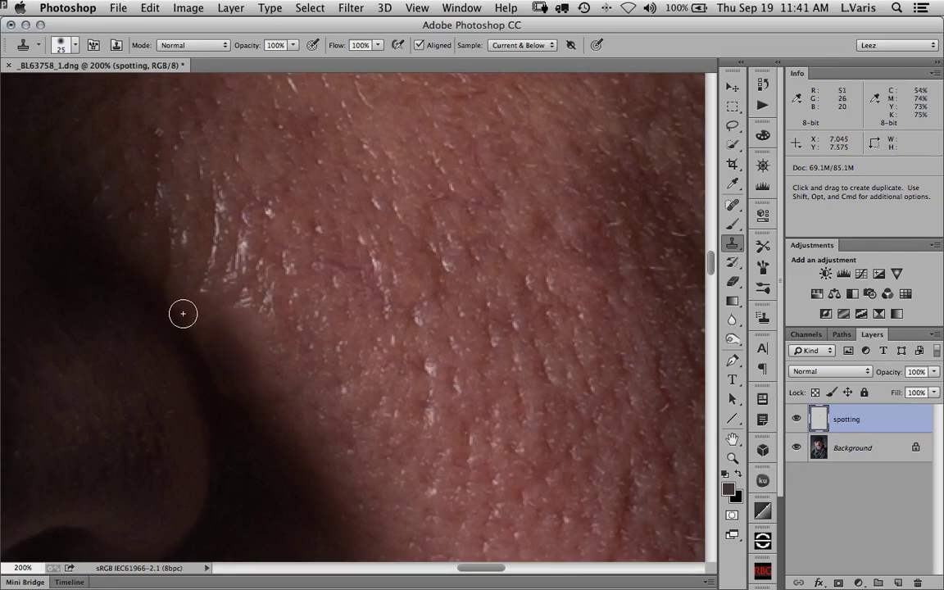
pyautogui.press(']')
pyautogui.press('alt')
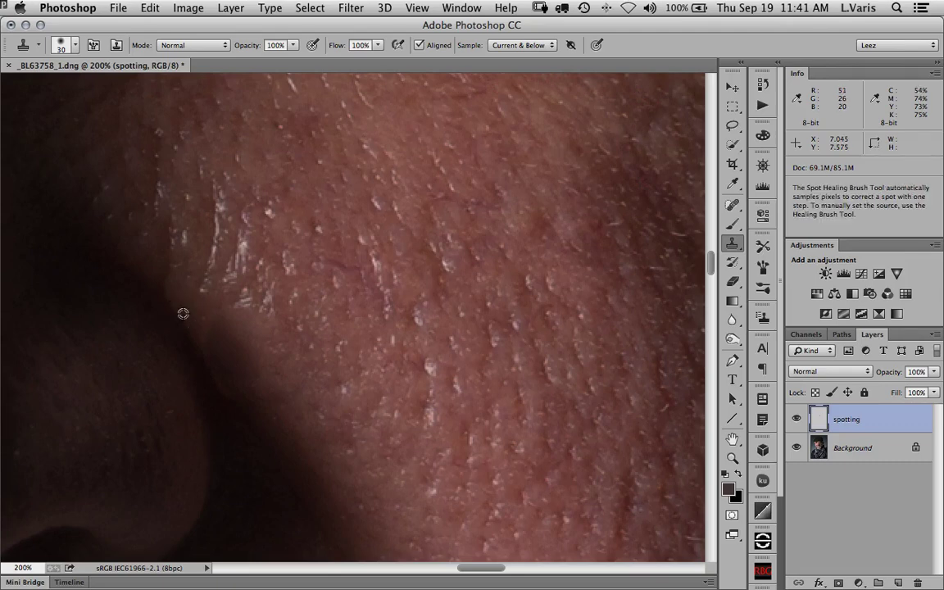
pyautogui.keyDown('alt'); pyautogui.click(183, 314); pyautogui.keyUp('alt')
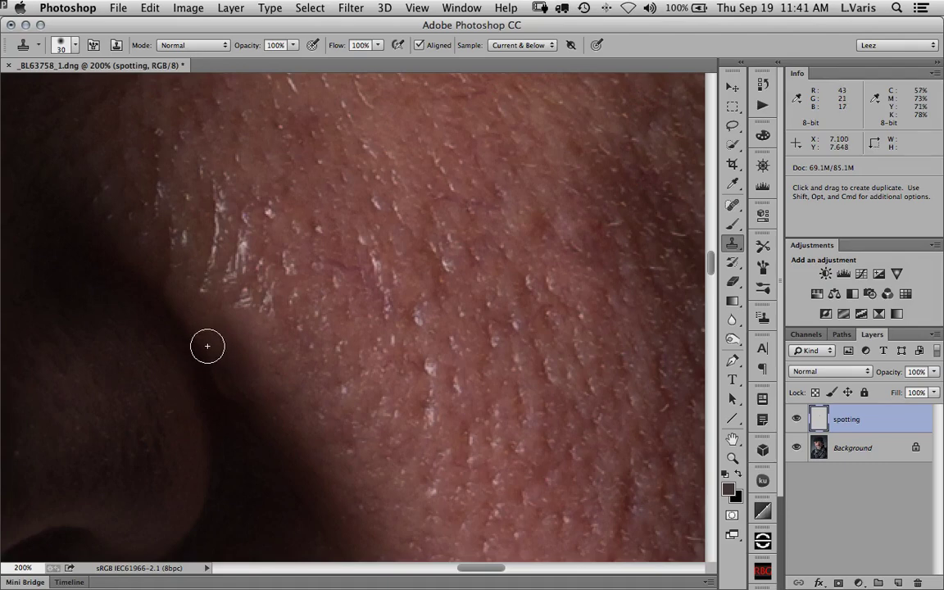
pyautogui.press(']')
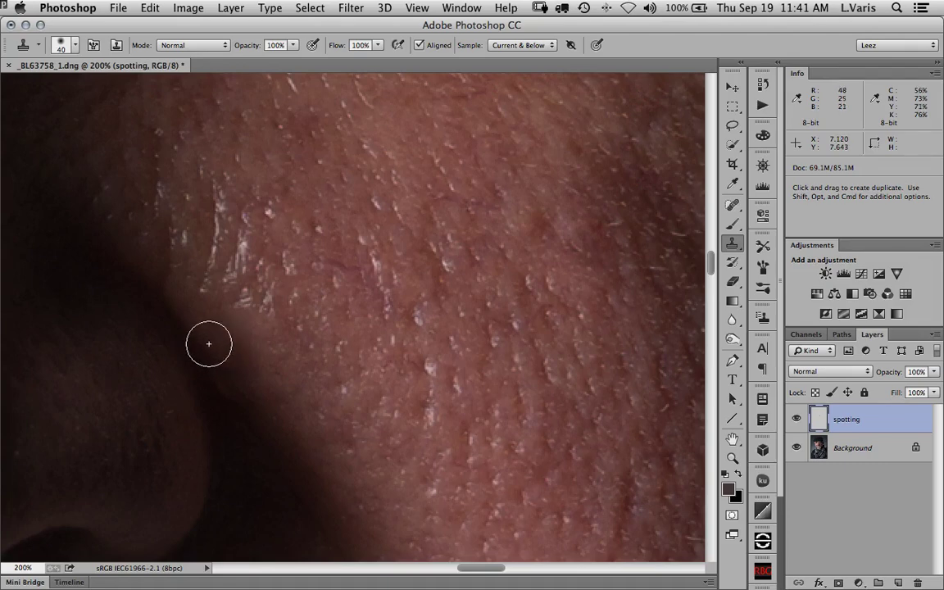
pyautogui.press(']')
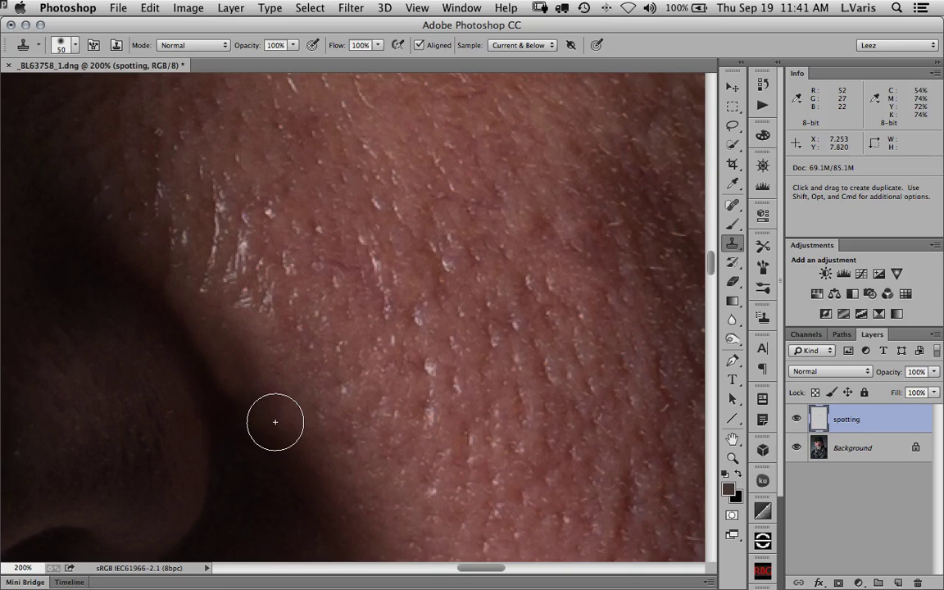
# - Resample the dark shadow lower in the nose crease and clone it onto the crease edge with a 25-pixel brush
pyautogui.press('[')
pyautogui.press('[')
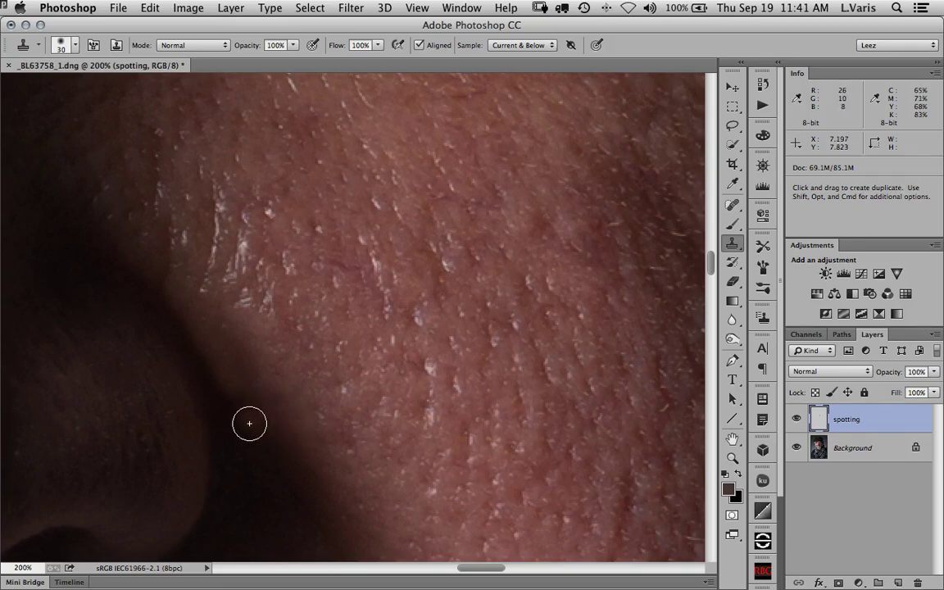
pyautogui.press('[')
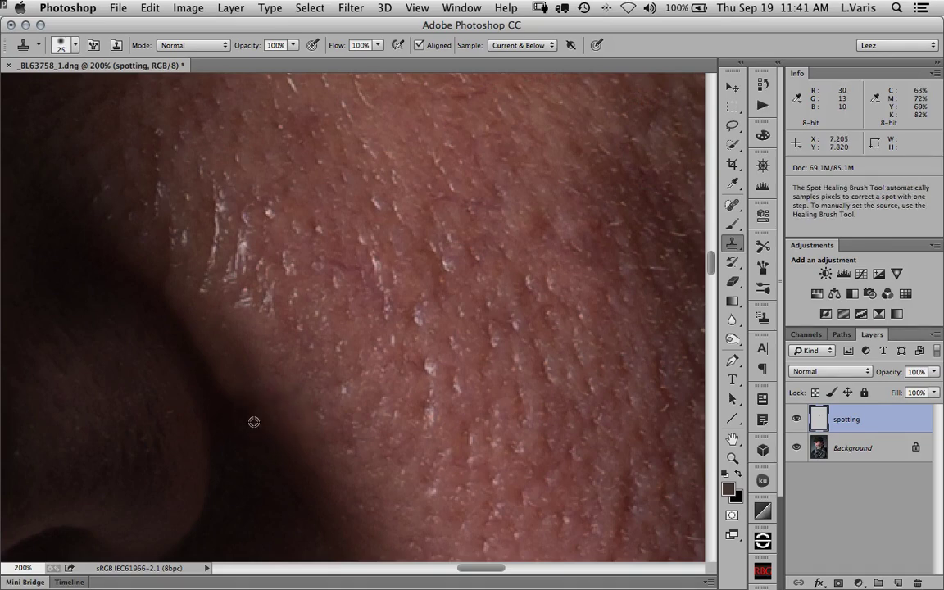
pyautogui.keyDown('alt'); pyautogui.click(254, 421); pyautogui.keyUp('alt')
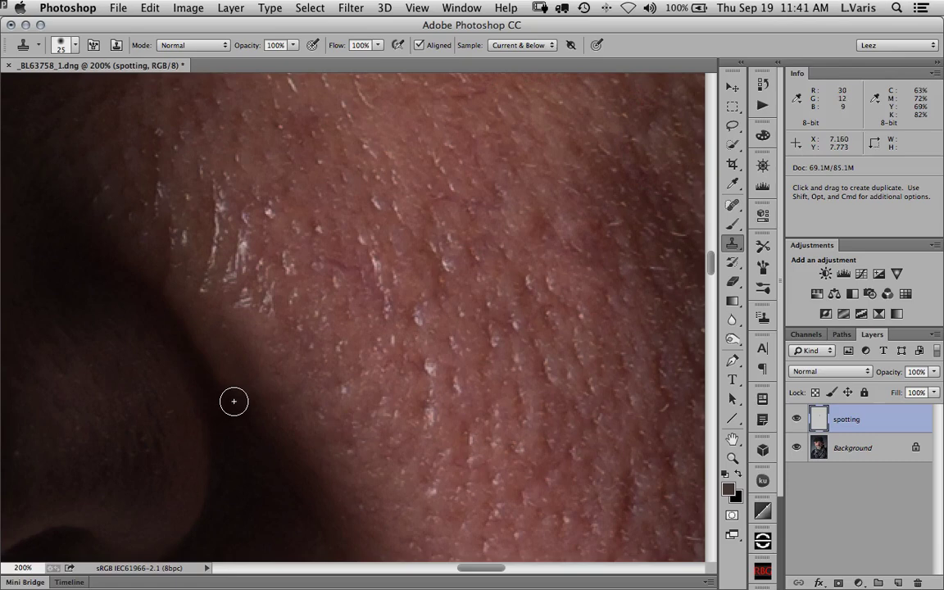
pyautogui.click(233, 401)
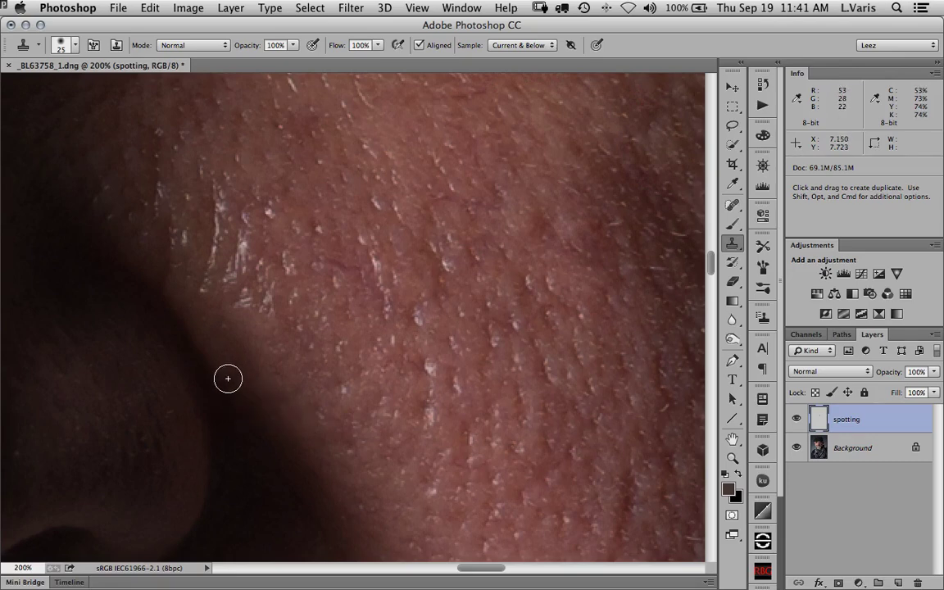
# - Clone along the nose crease's shadow edge and dab the adjoining cheek skin with the 25-pixel Clone Stamp
pyautogui.moveTo(221, 379); pyautogui.dragTo(278, 374)
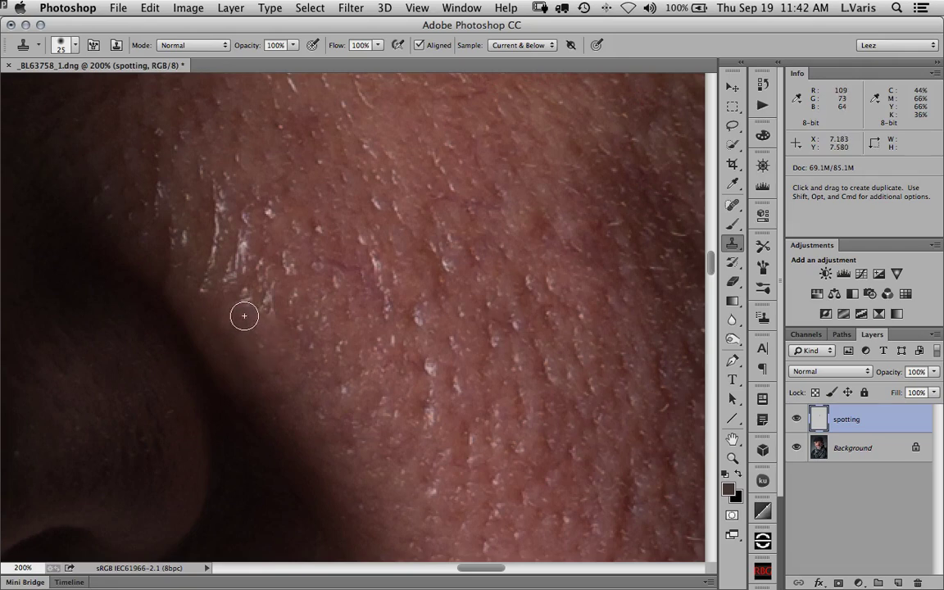
pyautogui.click(287, 325)
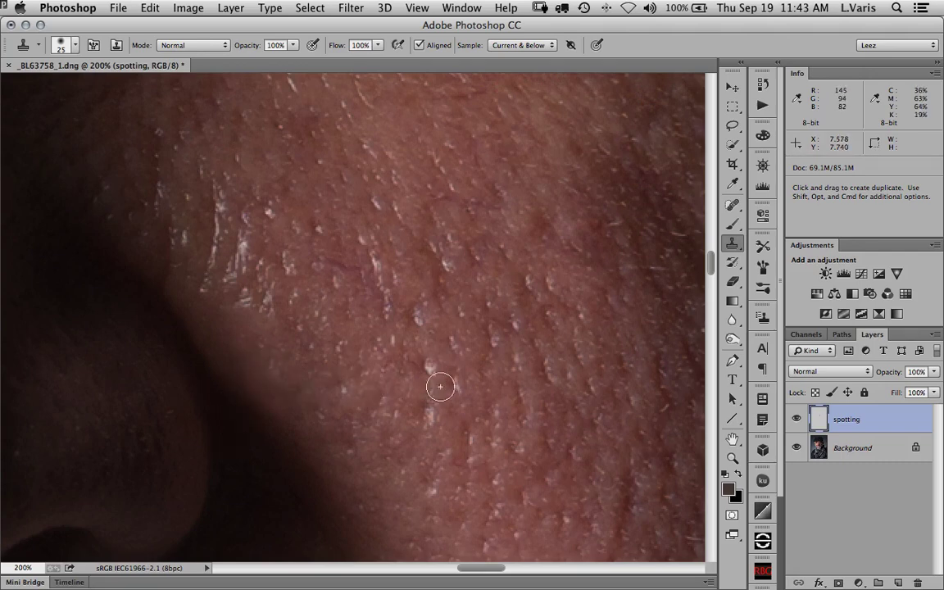
# - Add a new layer above the spotting layer and name it "healing"
pyautogui.scroll(-2, 456, 388)
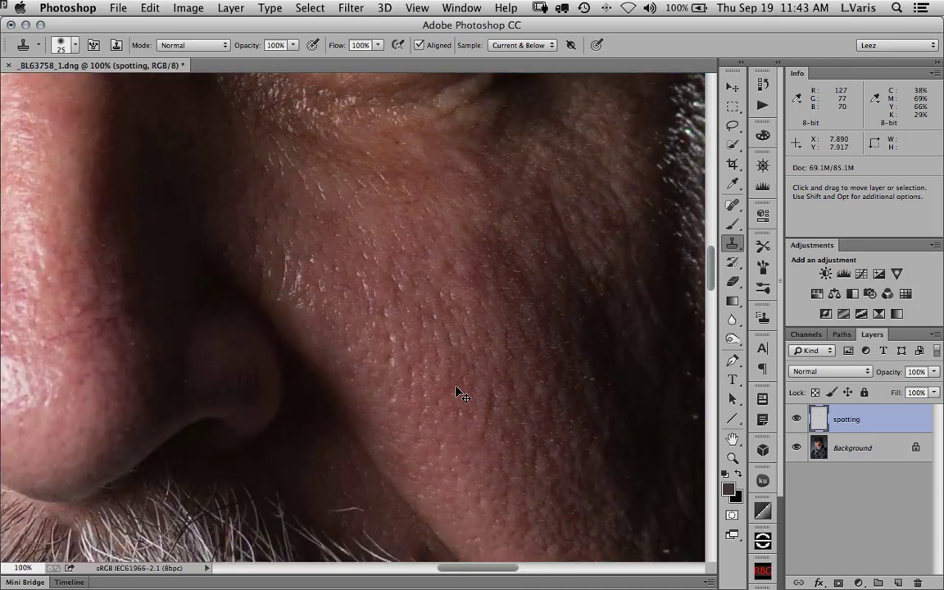
pyautogui.moveTo(413, 384); pyautogui.dragTo(582, 338)
pyautogui.moveTo(356, 338); pyautogui.dragTo(333, 343)
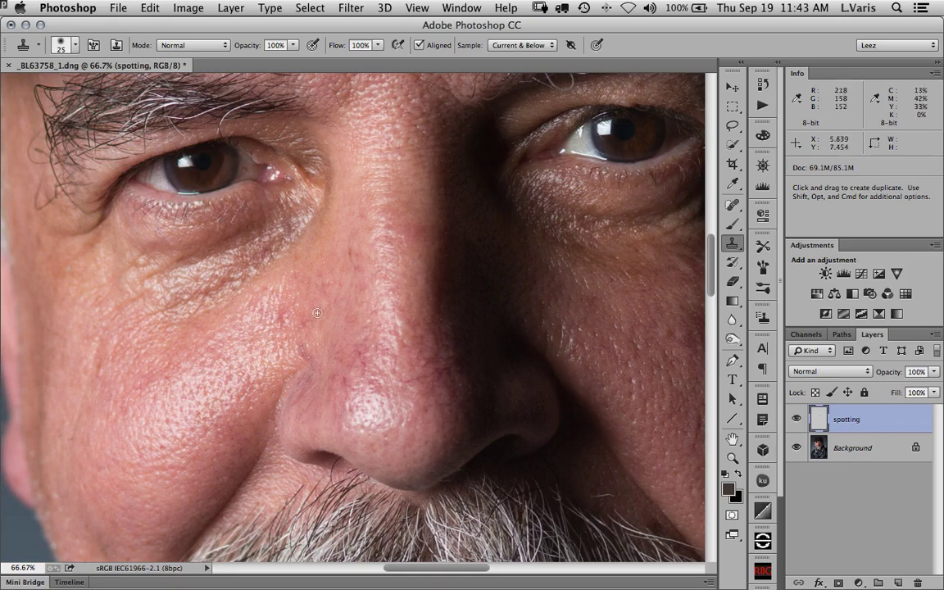
pyautogui.press('space')
pyautogui.moveTo(650, 332); pyautogui.dragTo(544, 347)
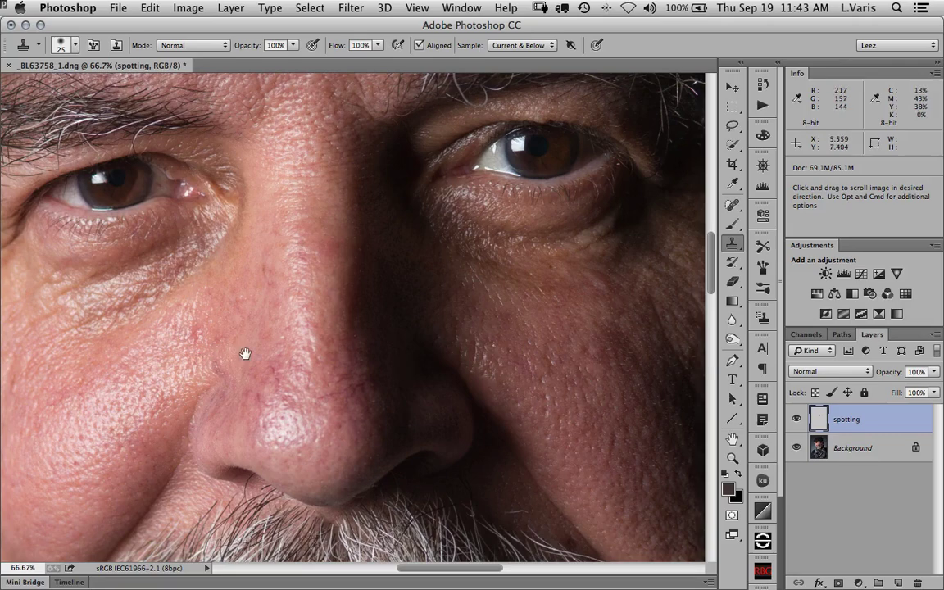
pyautogui.moveTo(247, 352)
pyautogui.mouseDown()
pyautogui.moveTo(324, 359)
pyautogui.moveTo(233, 353)
pyautogui.mouseUp()
pyautogui.moveTo(579, 343)
pyautogui.mouseDown()
pyautogui.moveTo(512, 369)
pyautogui.moveTo(514, 377)
pyautogui.mouseUp()
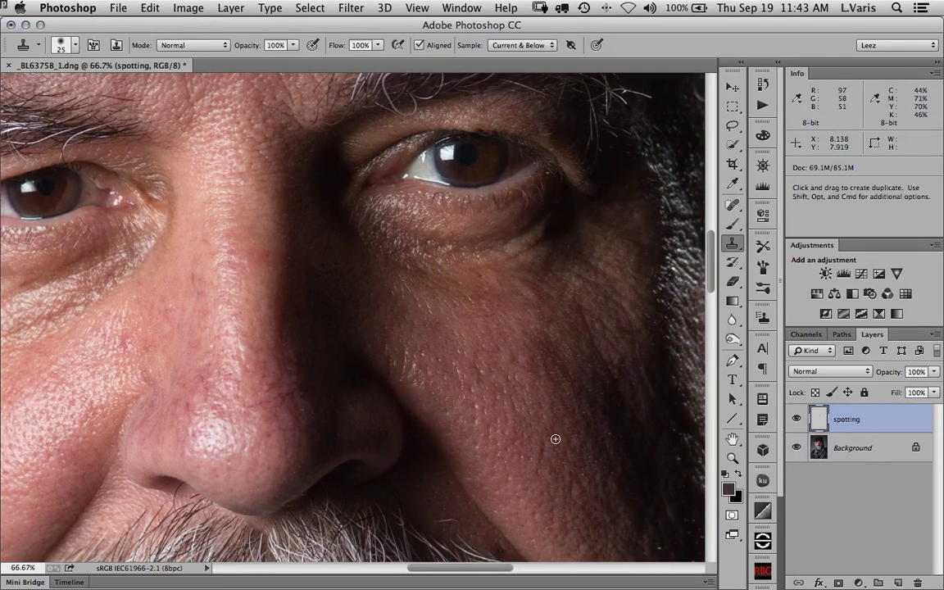
pyautogui.click(899, 583)
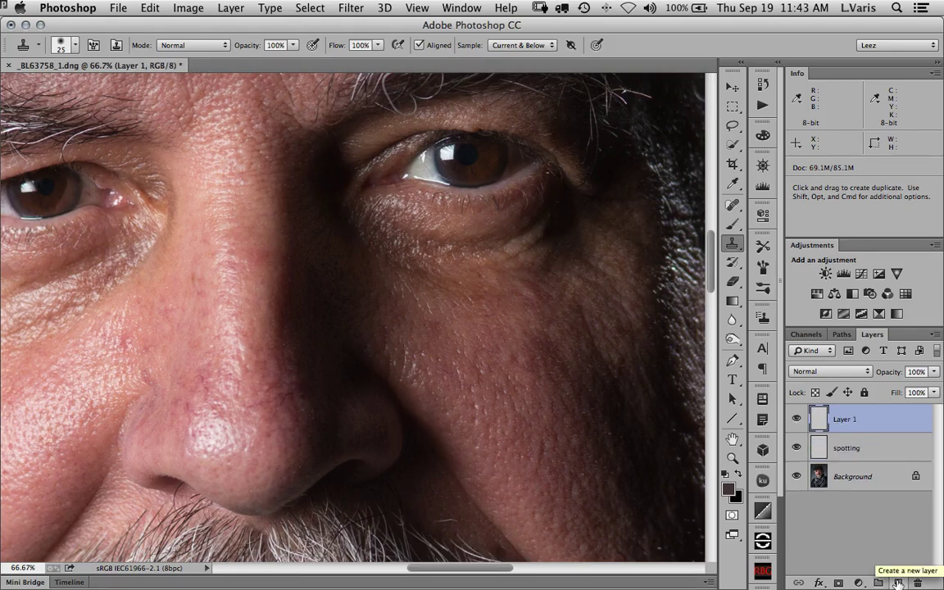
pyautogui.doubleClick(842, 422)
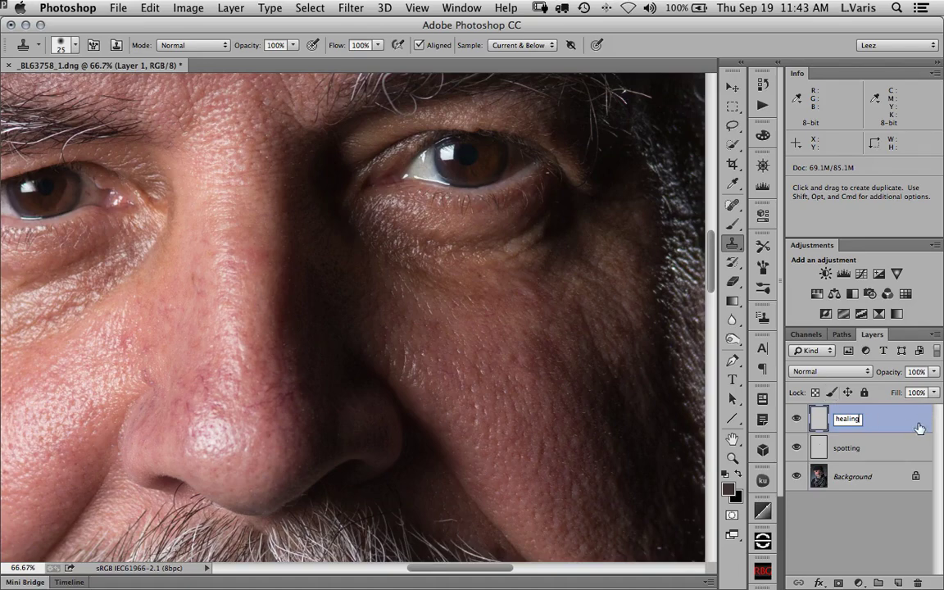
pyautogui.press('Return')
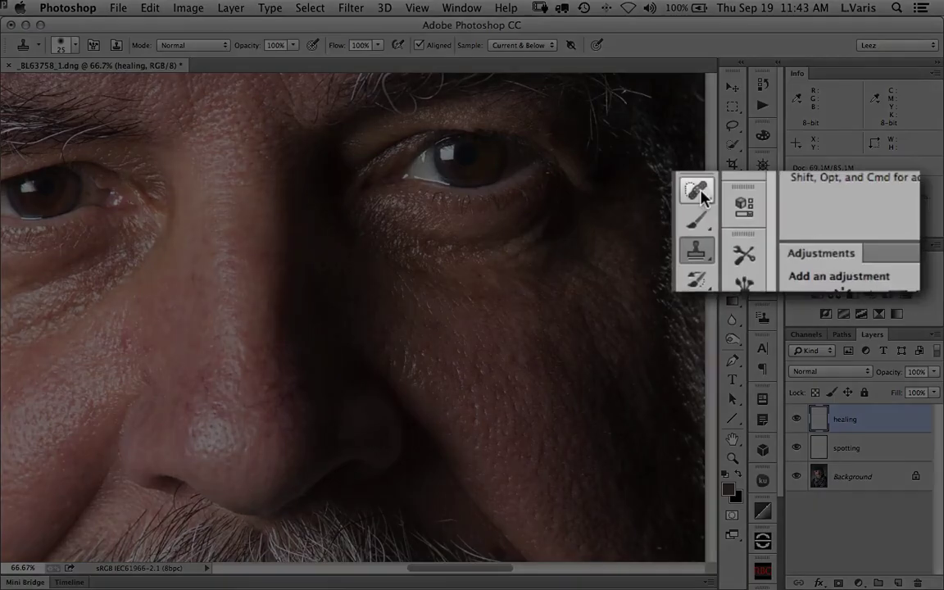
# - Switch to the Healing Brush and enlarge its brush to 150 pixels for the area under the shaded eye
pyautogui.click(696, 190)
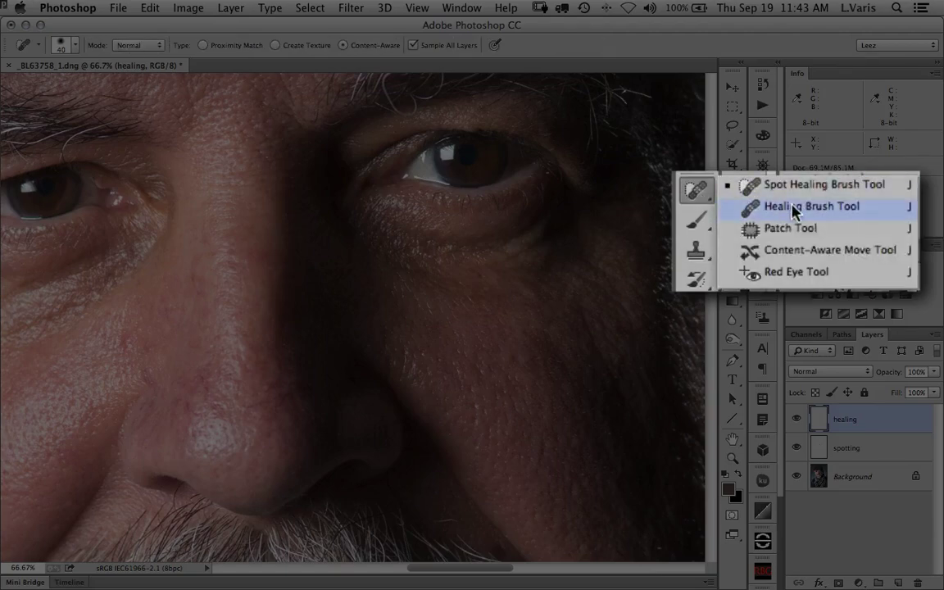
pyautogui.click(772, 207)
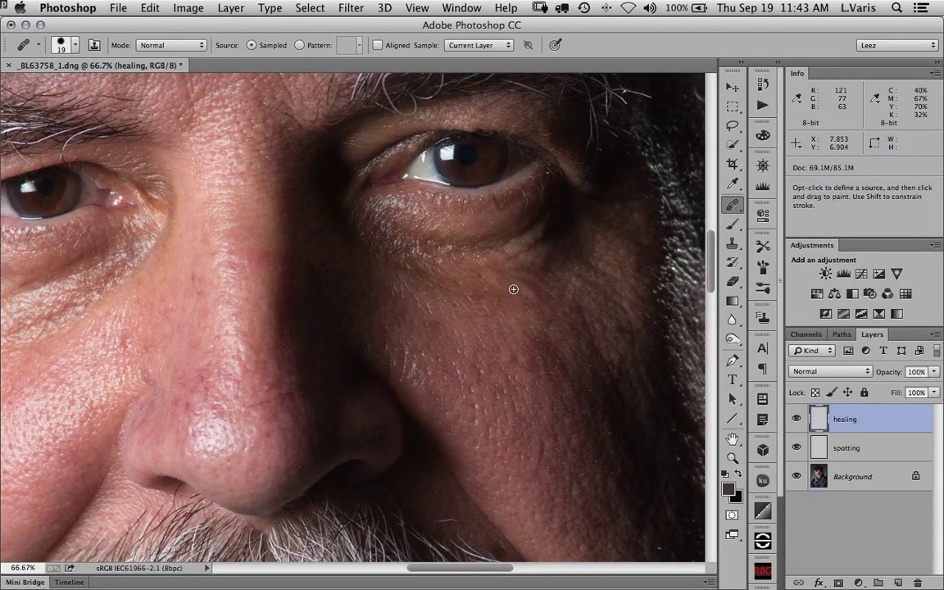
pyautogui.press(']')
pyautogui.press(']')
pyautogui.press(']')
pyautogui.press(']')
pyautogui.press(']')
pyautogui.press(']')
pyautogui.press(']')
pyautogui.press(']')
pyautogui.press(']')
pyautogui.press(']')
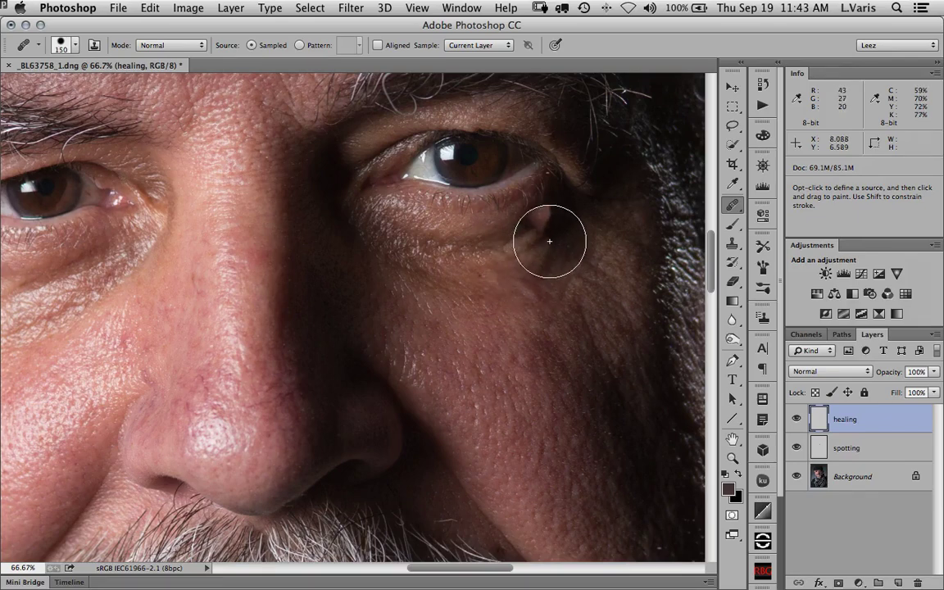
# - Sample clean cheek skin below the shaded eye and reduce the healing brush to 100 pixels over the eye bag's outer corner
pyautogui.click(547, 246)
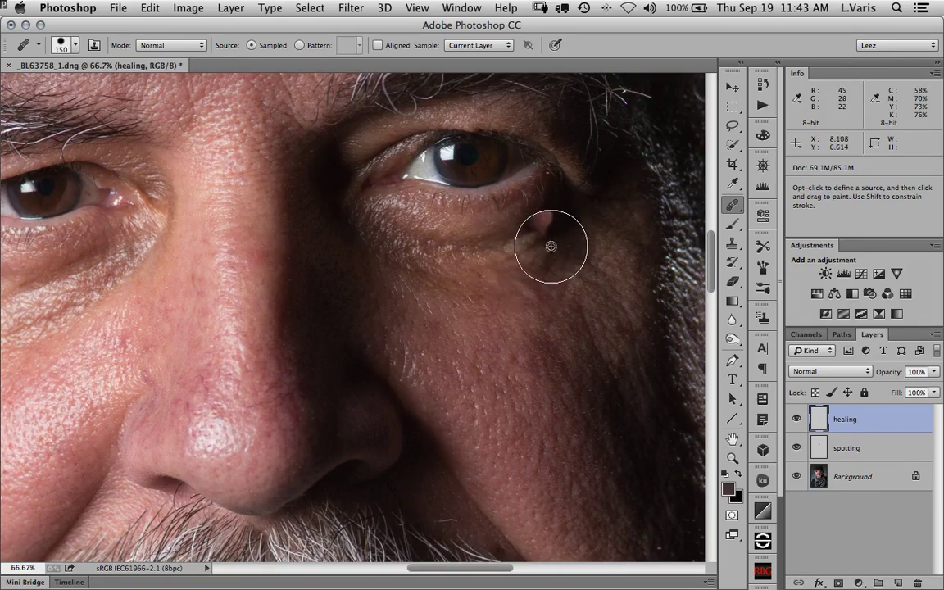
pyautogui.keyDown('alt'); pyautogui.click(590, 355); pyautogui.keyUp('alt')
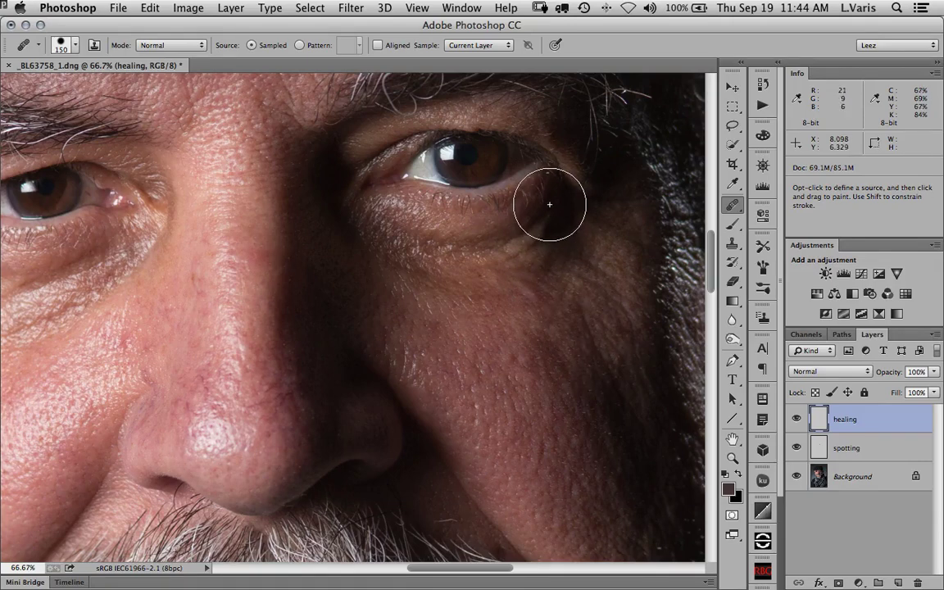
pyautogui.press('[')
pyautogui.press('[')
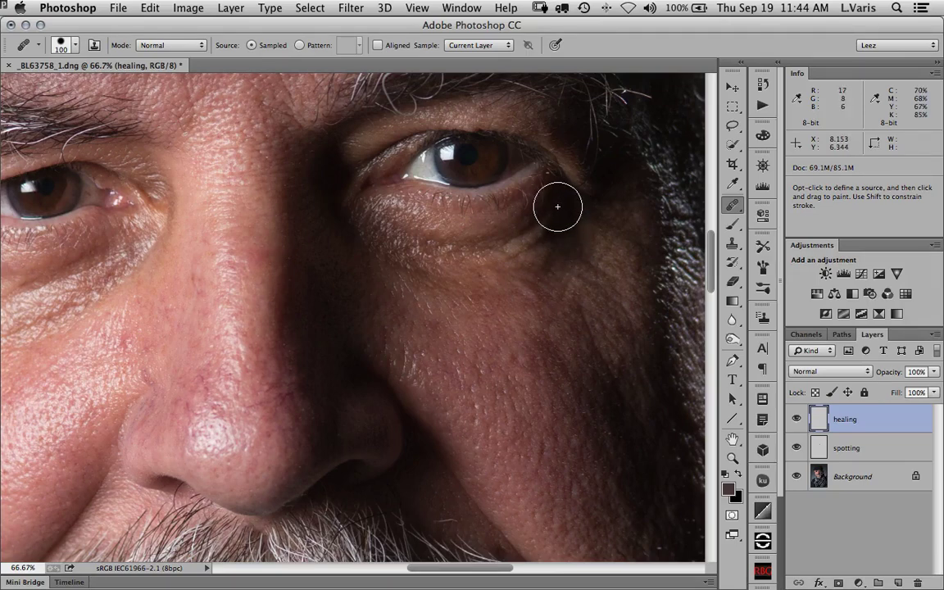
pyautogui.moveTo(557, 207); pyautogui.dragTo(532, 225)
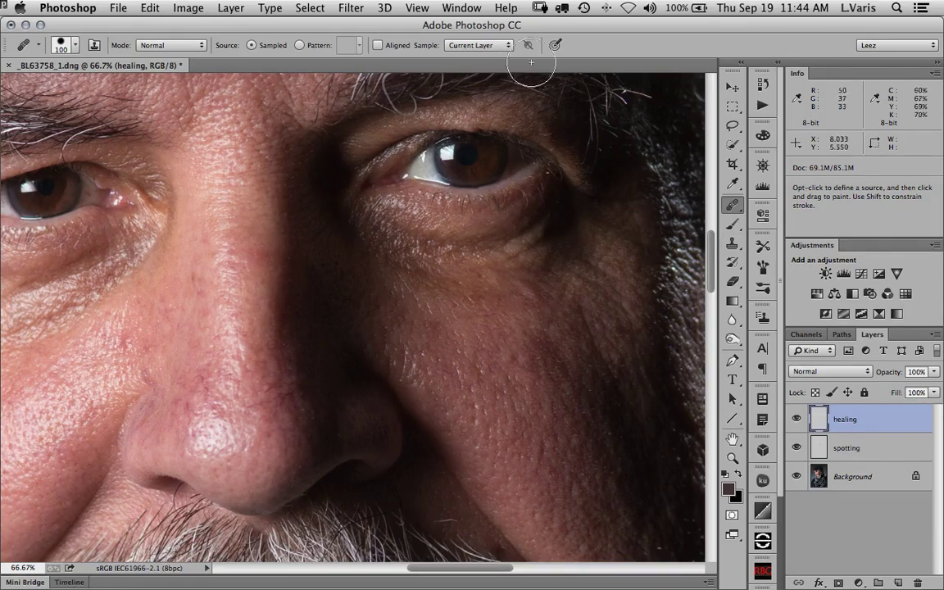
# - Set the Healing Brush to sample Current & Below and paint cheek texture over the bag and wrinkles under the shaded eye
pyautogui.click(502, 45)
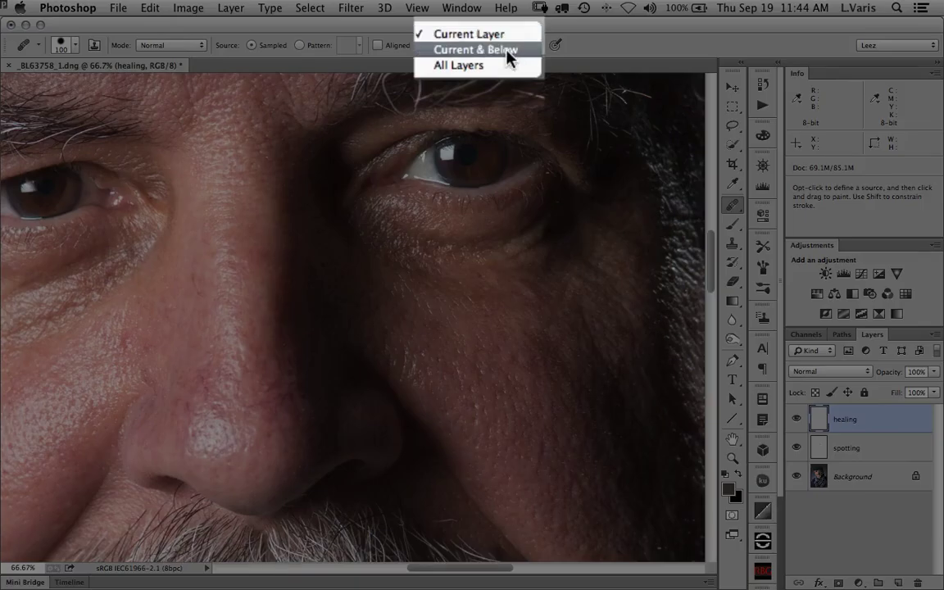
pyautogui.click(507, 50)
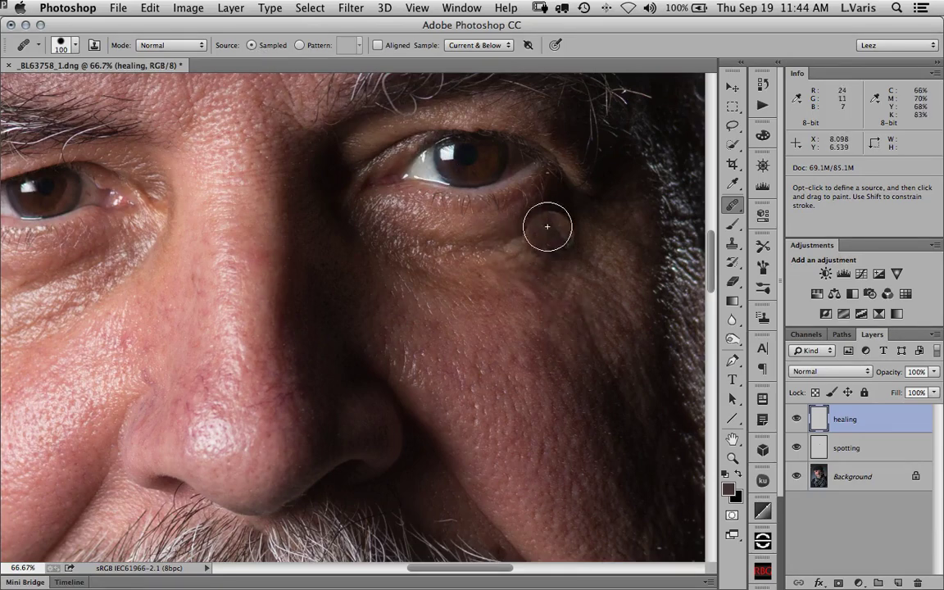
pyautogui.moveTo(557, 214)
pyautogui.mouseDown()
pyautogui.moveTo(468, 236)
pyautogui.moveTo(390, 222)
pyautogui.moveTo(394, 237)
pyautogui.mouseUp()
pyautogui.moveTo(504, 192); pyautogui.dragTo(543, 312)
pyautogui.moveTo(456, 355); pyautogui.dragTo(459, 358)
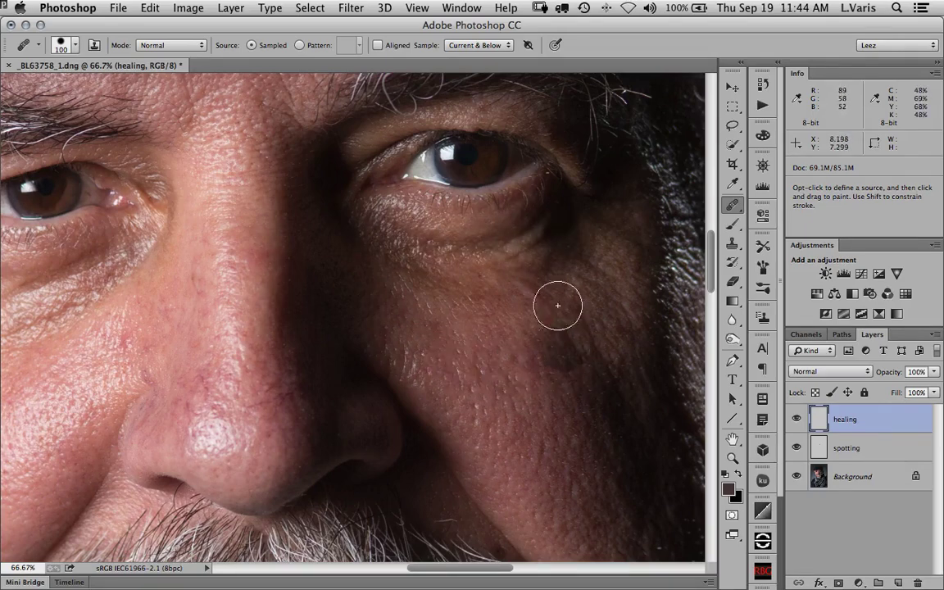
pyautogui.moveTo(558, 202)
pyautogui.mouseDown()
pyautogui.moveTo(509, 232)
pyautogui.moveTo(464, 238)
pyautogui.moveTo(369, 227)
pyautogui.moveTo(370, 240)
pyautogui.moveTo(450, 274)
pyautogui.moveTo(536, 254)
pyautogui.moveTo(569, 228)
pyautogui.moveTo(533, 259)
pyautogui.moveTo(559, 355)
pyautogui.mouseUp()
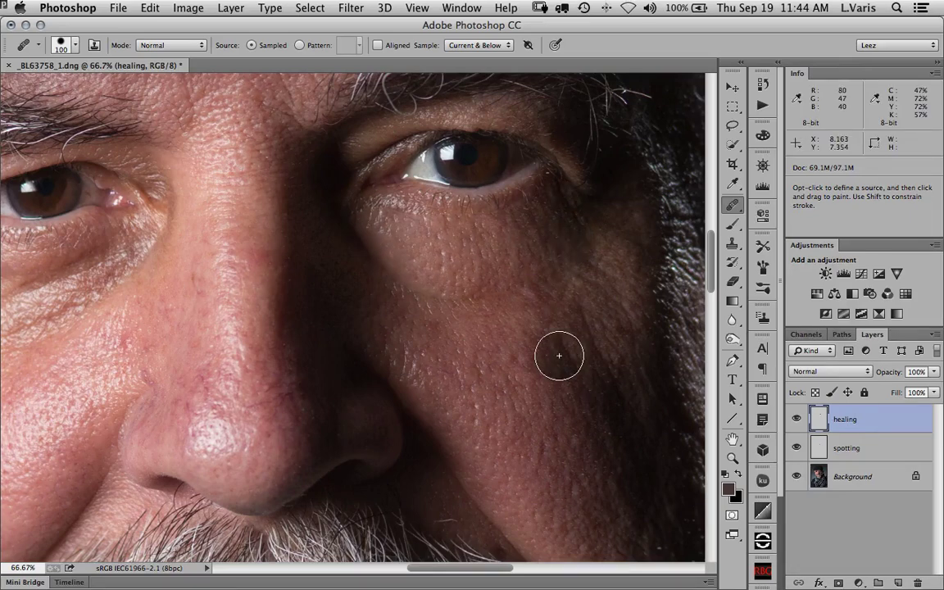
# - Dab the 100-pixel Healing Brush across the lower edge of the healed eye bag and the upper cheek to blend them
pyautogui.click(492, 338)
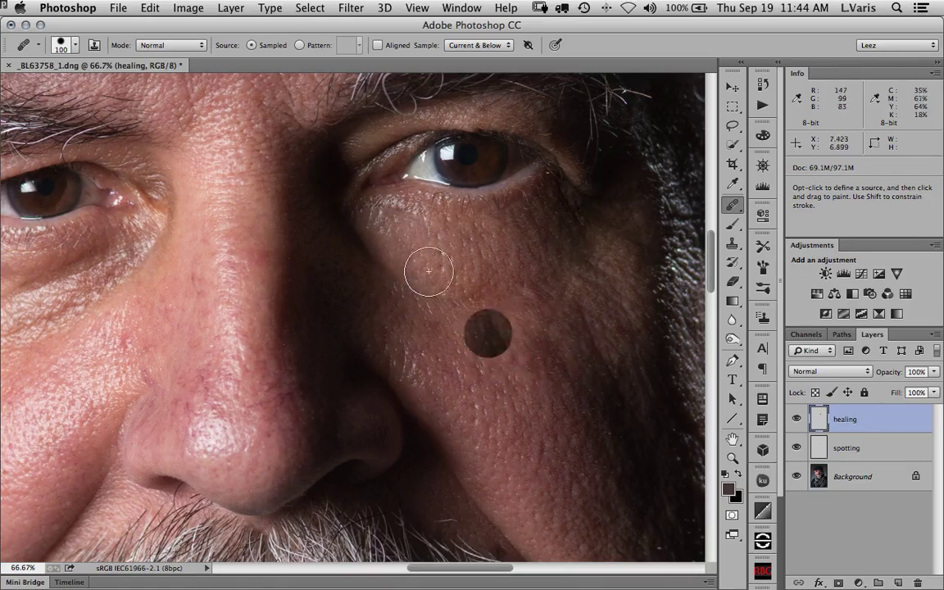
pyautogui.click(530, 289)
pyautogui.click(506, 316)
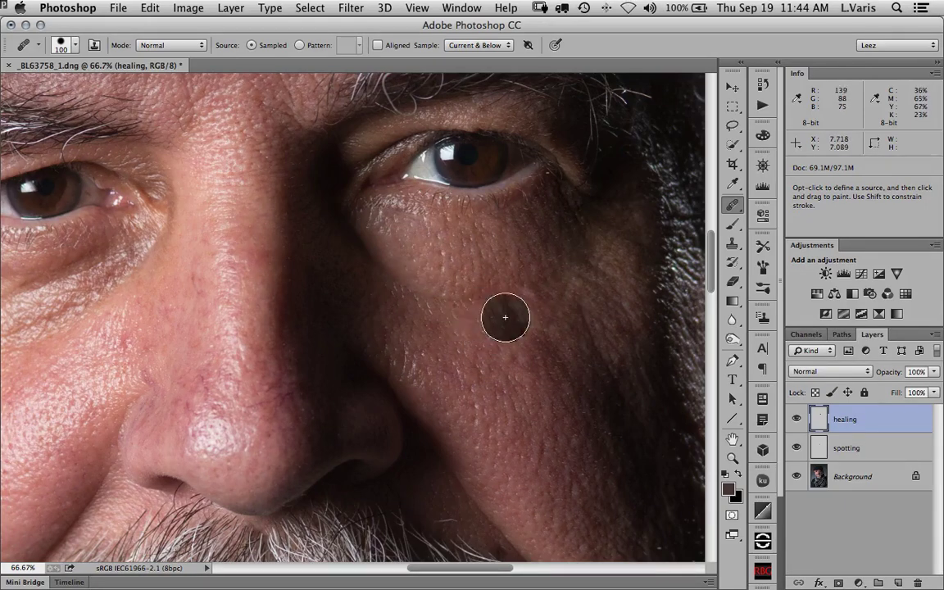
pyautogui.click(464, 322)
pyautogui.click(357, 231)
pyautogui.click(408, 250)
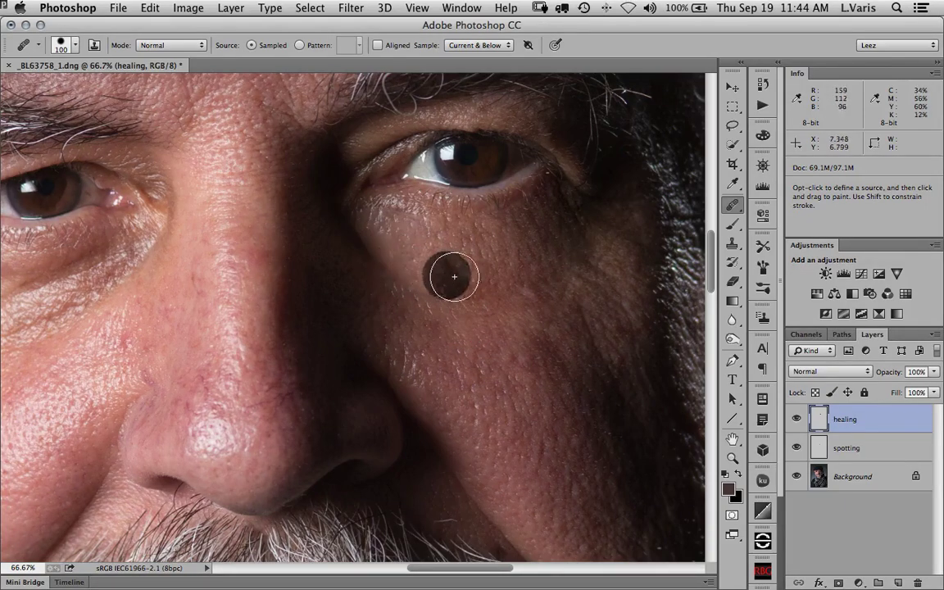
pyautogui.click(380, 237)
pyautogui.click(491, 263)
pyautogui.click(537, 274)
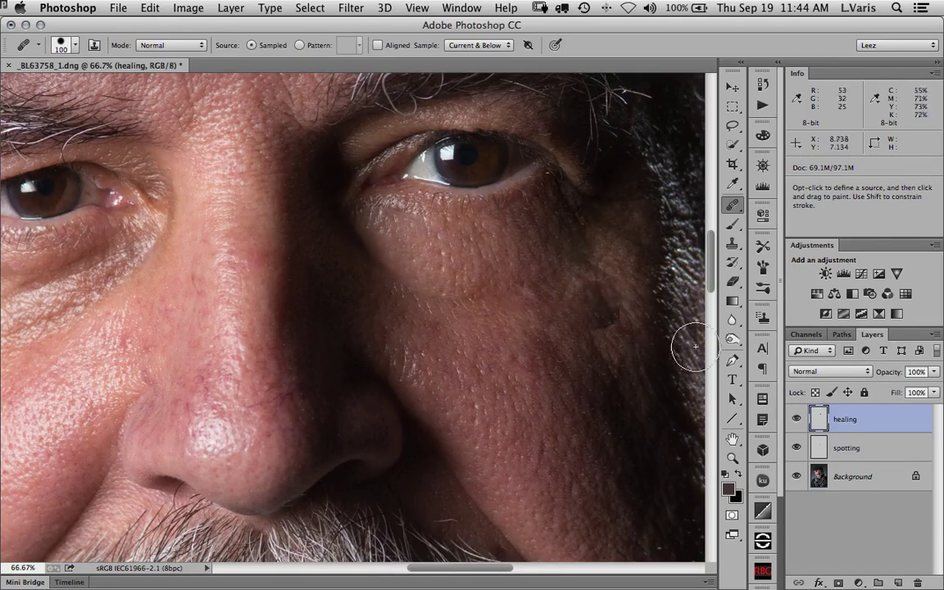
pyautogui.click(623, 312)
# - Reduce the healing layer's opacity to 38%
pyautogui.click(935, 372)
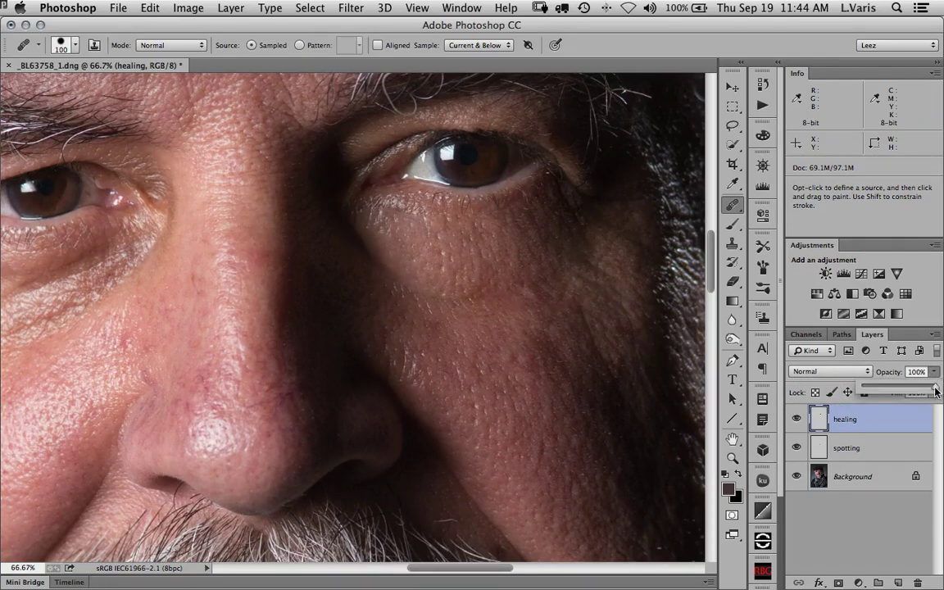
pyautogui.moveTo(935, 391); pyautogui.dragTo(910, 392)
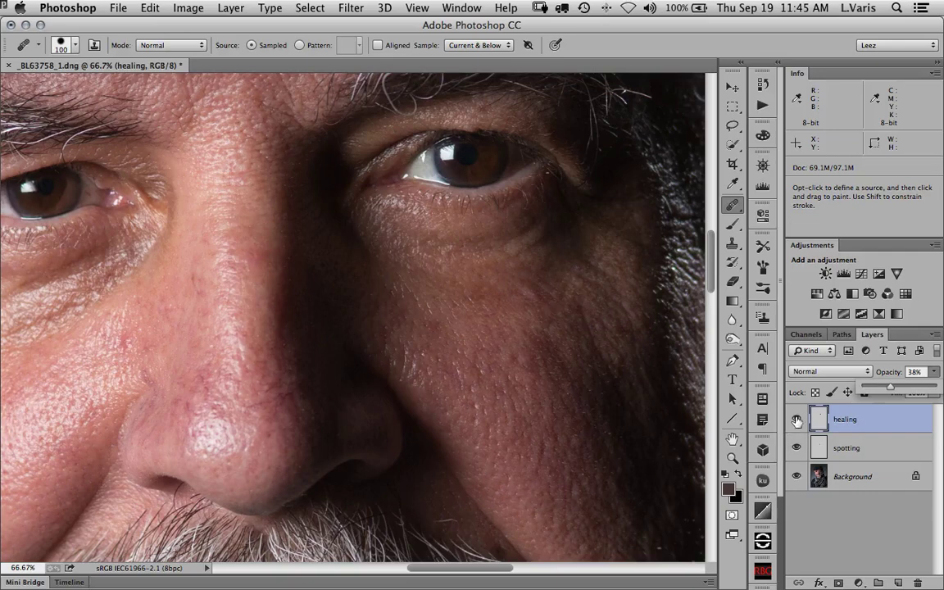
# - Compare the eye bag with the healing layer hidden and shown, and lower the layer's opacity to 32%
pyautogui.click(797, 419)
pyautogui.click(796, 420)
pyautogui.click(796, 421)
pyautogui.click(797, 420)
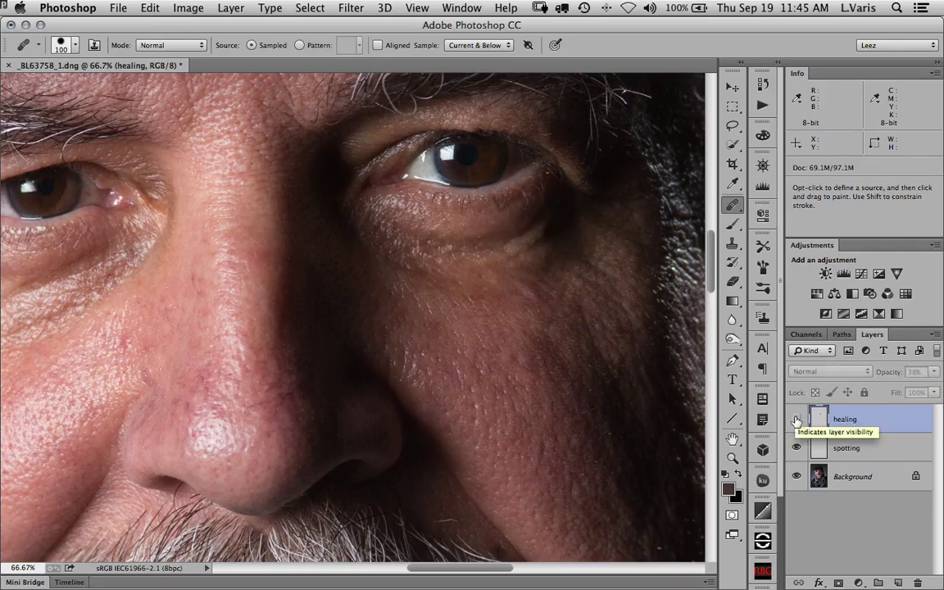
pyautogui.click(796, 420)
pyautogui.click(796, 419)
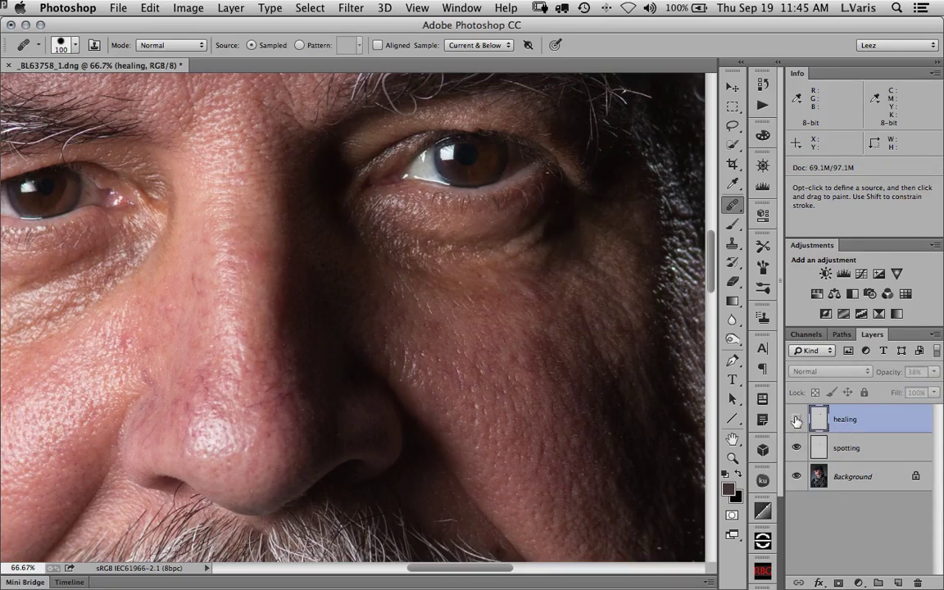
pyautogui.click(797, 419)
pyautogui.click(797, 419)
pyautogui.click(797, 420)
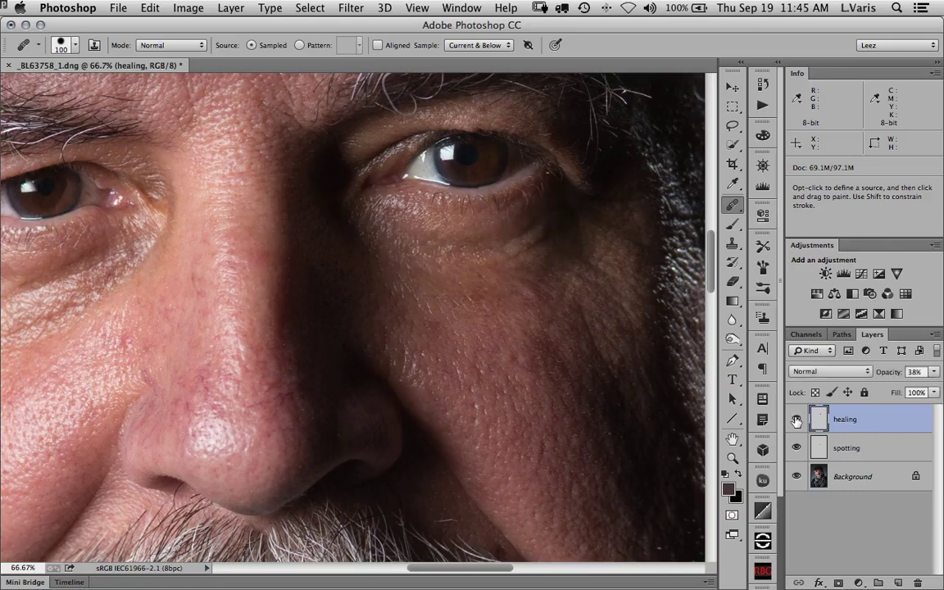
pyautogui.click(797, 419)
pyautogui.click(796, 419)
pyautogui.click(797, 420)
pyautogui.click(796, 420)
pyautogui.click(933, 371)
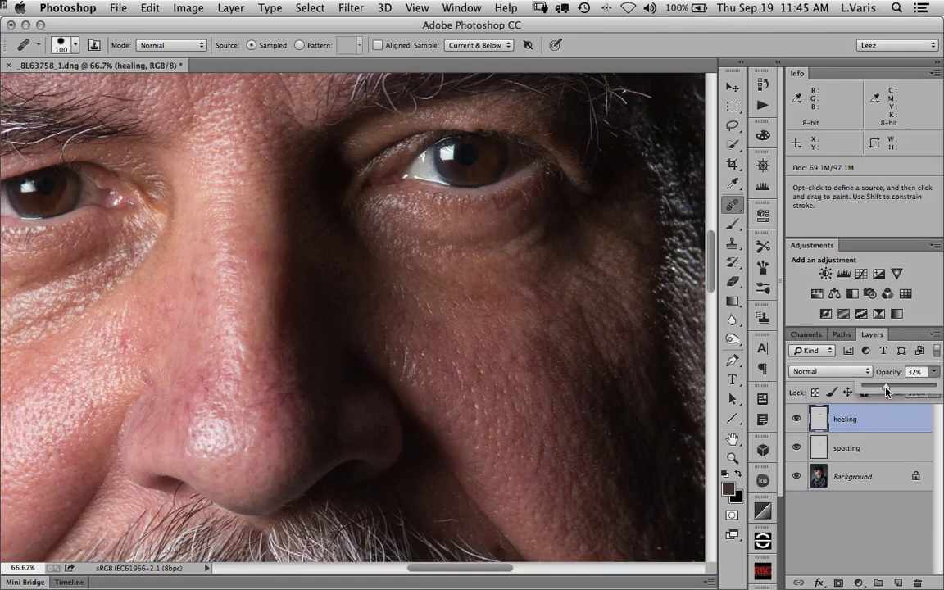
# - Toggle the healing layer's visibility repeatedly to examine the softened eye bag before and after, leaving the layer shown
pyautogui.click(796, 420)
pyautogui.click(797, 420)
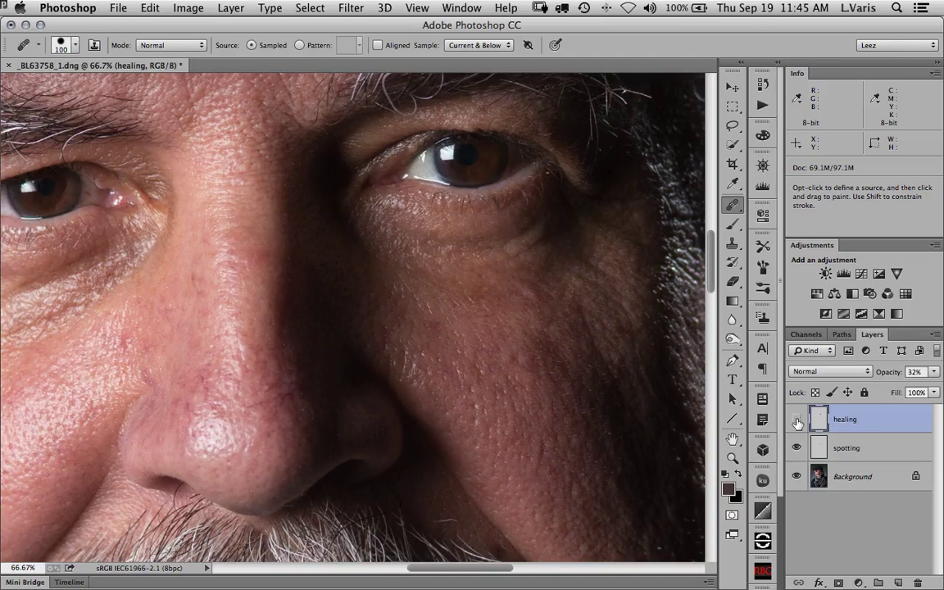
pyautogui.click(796, 420)
pyautogui.click(796, 420)
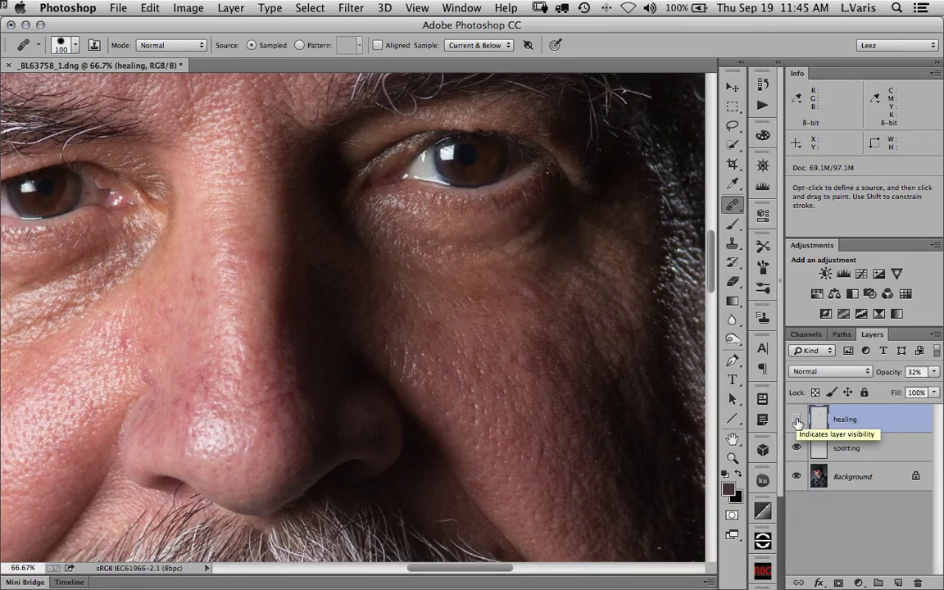
pyautogui.click(797, 420)
pyautogui.click(797, 419)
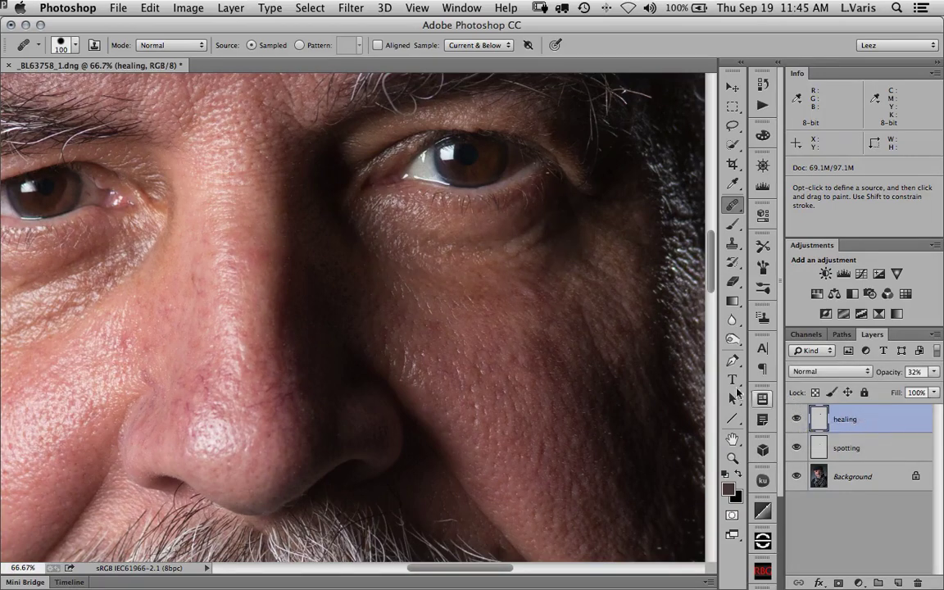
pyautogui.click(797, 420)
pyautogui.click(797, 419)
pyautogui.click(796, 420)
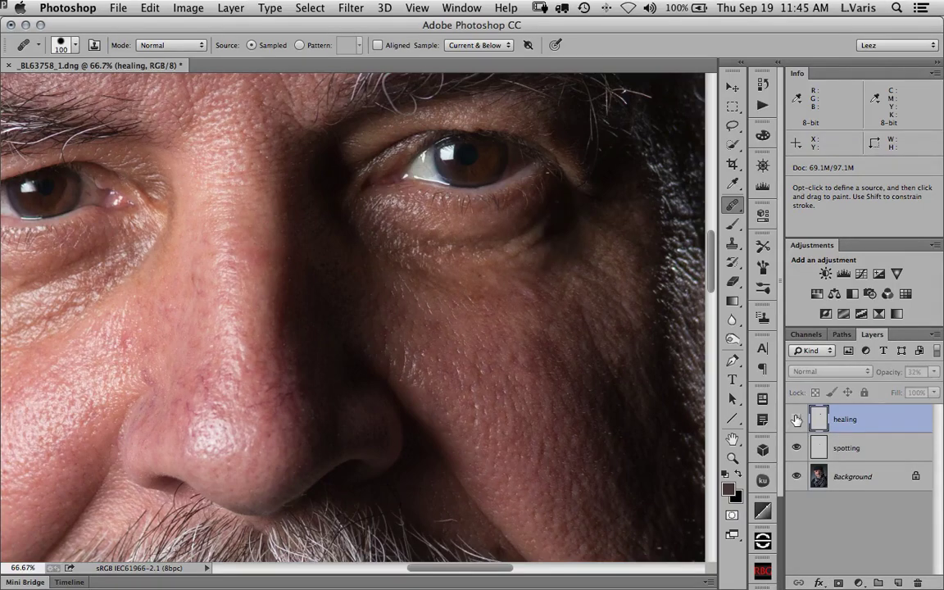
pyautogui.click(797, 420)
pyautogui.click(796, 420)
pyautogui.click(797, 420)
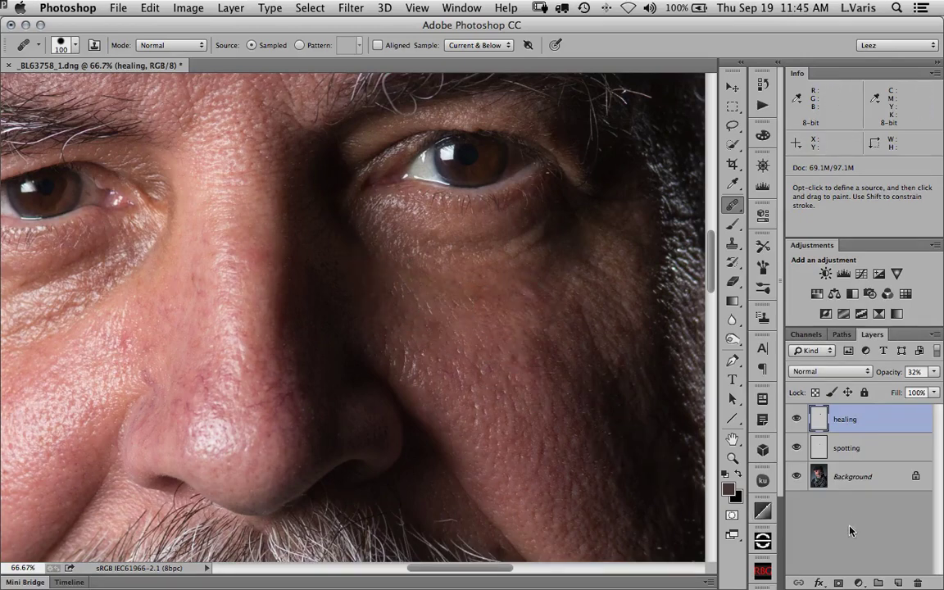
# - Add a mask to the healing layer, paint it black at 20% opacity along the upper cheek beneath the eye bag, and compare before and after
pyautogui.click(838, 583)
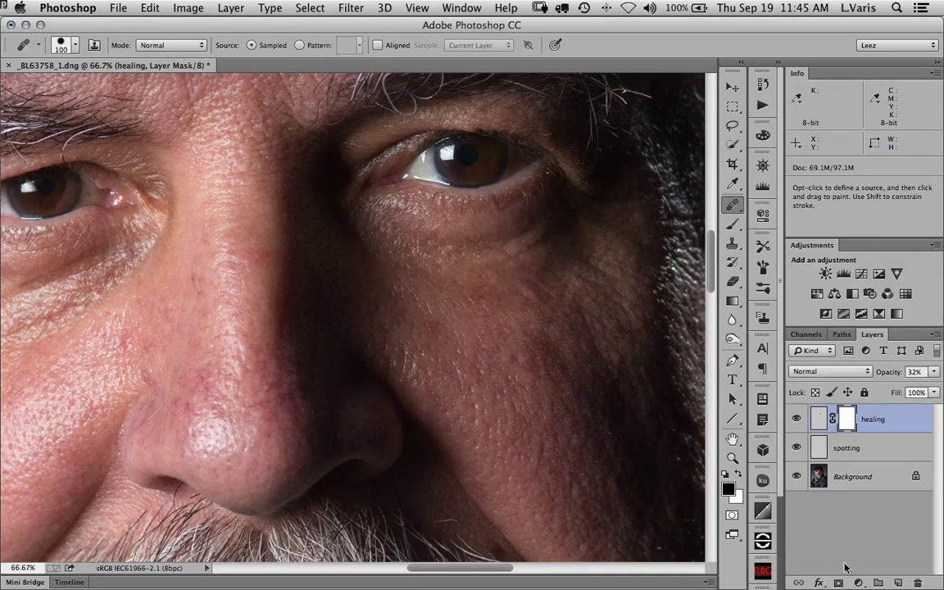
pyautogui.press('b')
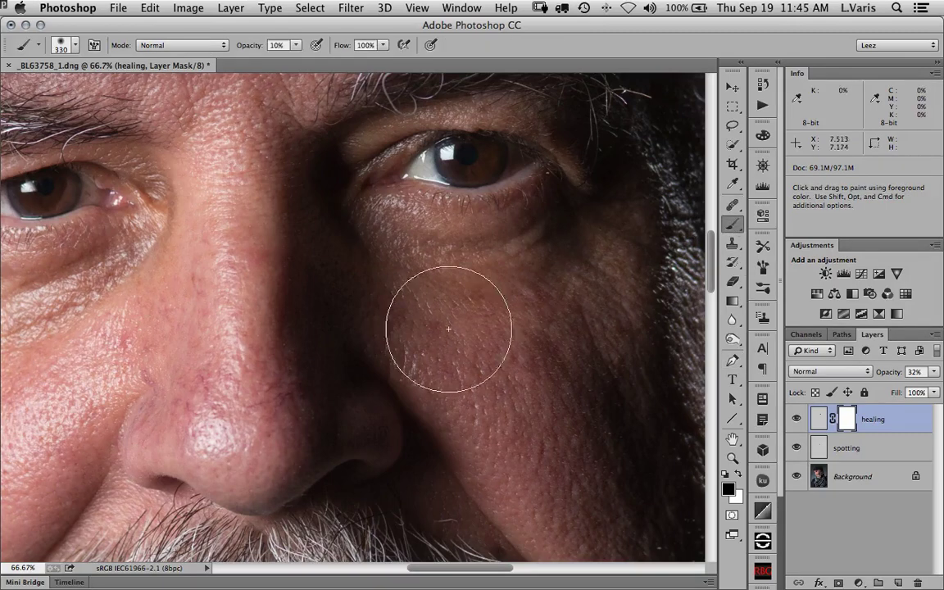
pyautogui.press('[')
pyautogui.press('[')
pyautogui.press('[')
pyautogui.press('[')
pyautogui.press('[')
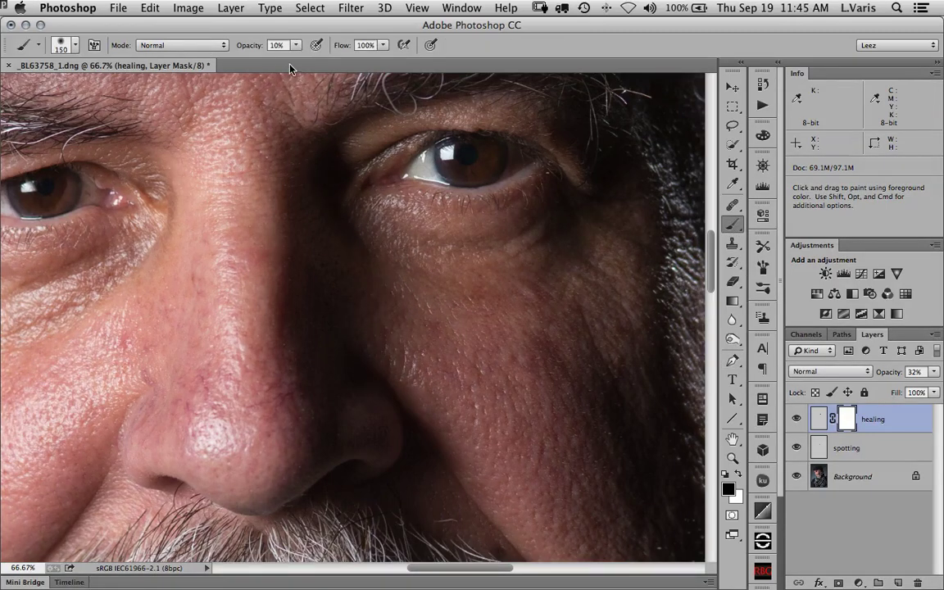
pyautogui.press('2')
pyautogui.moveTo(421, 305)
pyautogui.mouseDown()
pyautogui.moveTo(364, 276)
pyautogui.moveTo(435, 320)
pyautogui.moveTo(364, 277)
pyautogui.moveTo(423, 309)
pyautogui.moveTo(497, 326)
pyautogui.moveTo(363, 281)
pyautogui.moveTo(430, 308)
pyautogui.moveTo(536, 314)
pyautogui.moveTo(400, 296)
pyautogui.moveTo(363, 274)
pyautogui.moveTo(520, 322)
pyautogui.moveTo(506, 321)
pyautogui.moveTo(352, 282)
pyautogui.moveTo(562, 341)
pyautogui.moveTo(341, 286)
pyautogui.moveTo(338, 274)
pyautogui.moveTo(368, 277)
pyautogui.moveTo(389, 292)
pyautogui.moveTo(337, 254)
pyautogui.moveTo(372, 287)
pyautogui.moveTo(340, 253)
pyautogui.moveTo(341, 236)
pyautogui.moveTo(378, 291)
pyautogui.moveTo(424, 325)
pyautogui.moveTo(525, 348)
pyautogui.moveTo(351, 275)
pyautogui.moveTo(472, 312)
pyautogui.mouseUp()
pyautogui.press('[')
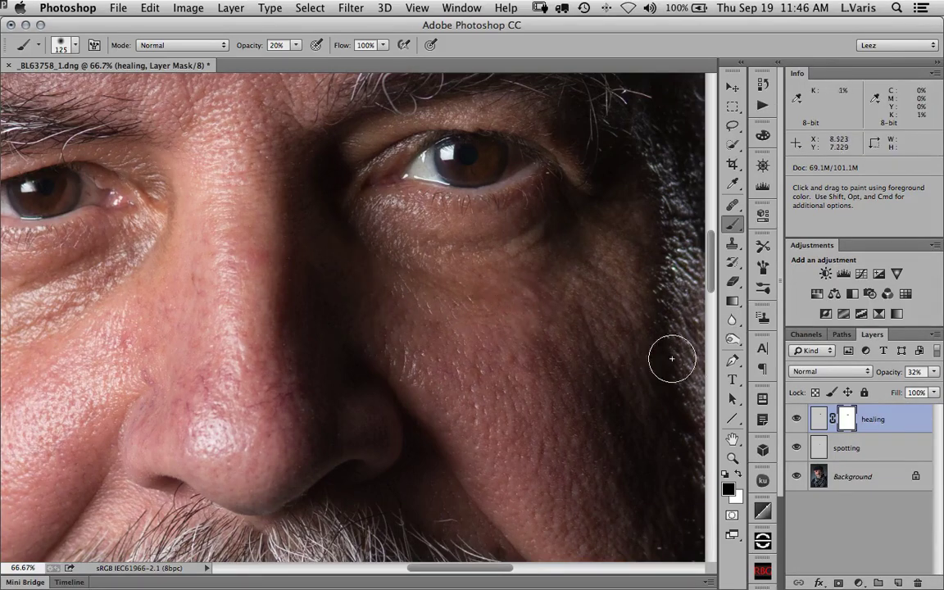
pyautogui.click(796, 421)
pyautogui.click(797, 420)
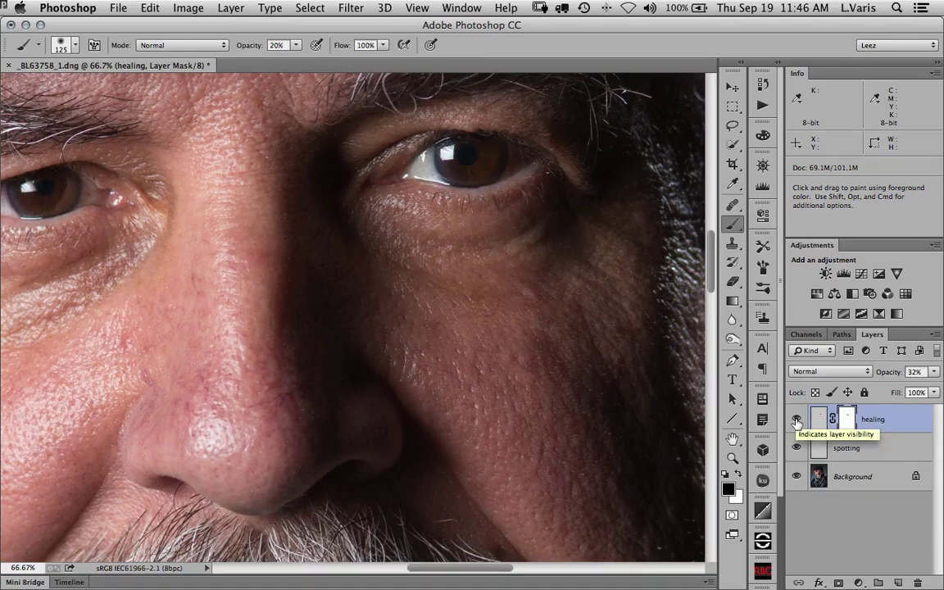
# - Create a layer named "dodging & burning" above the healing layer and set its blend mode to Soft Light
pyautogui.press('space')
pyautogui.moveTo(459, 340); pyautogui.dragTo(656, 344)
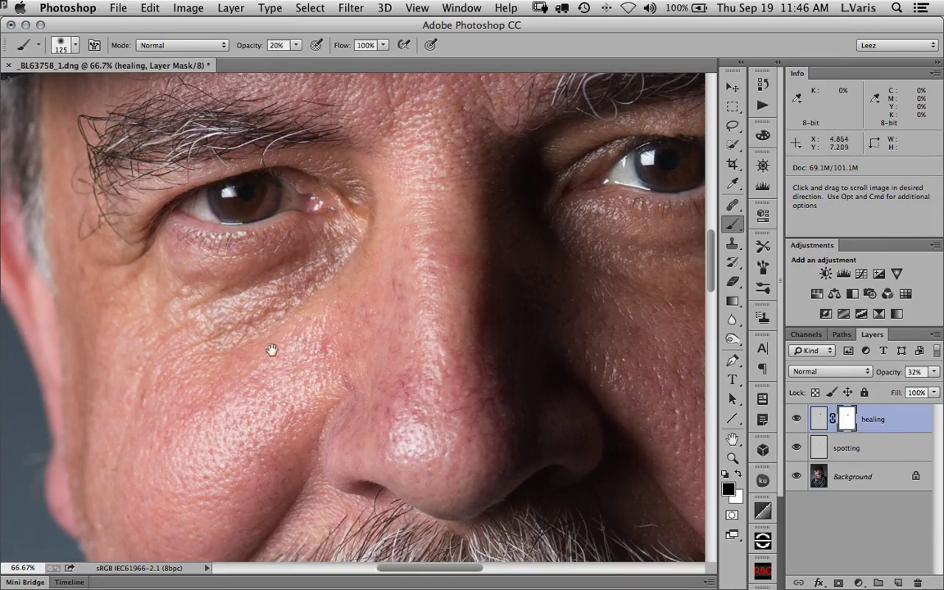
pyautogui.moveTo(272, 350); pyautogui.dragTo(327, 347)
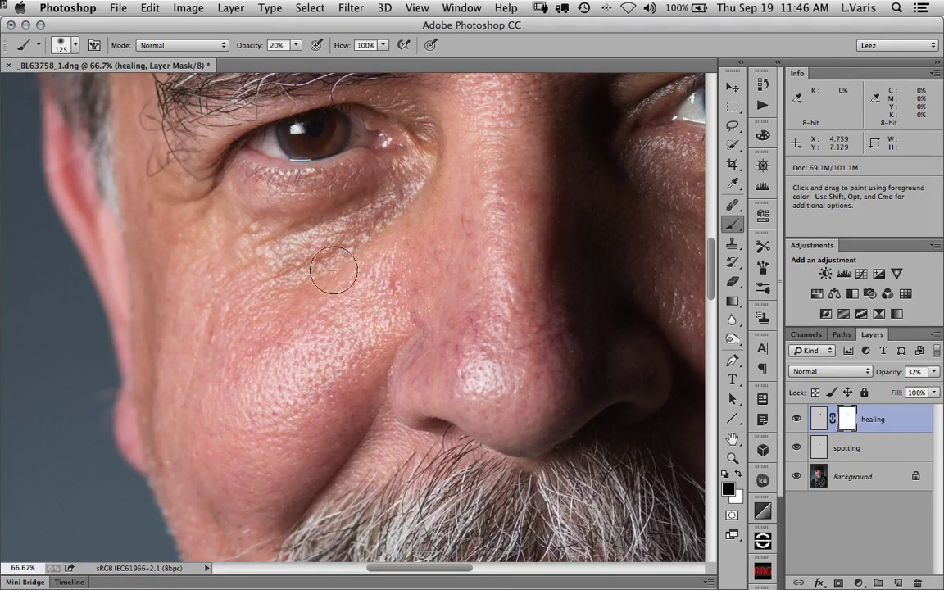
pyautogui.click(898, 583)
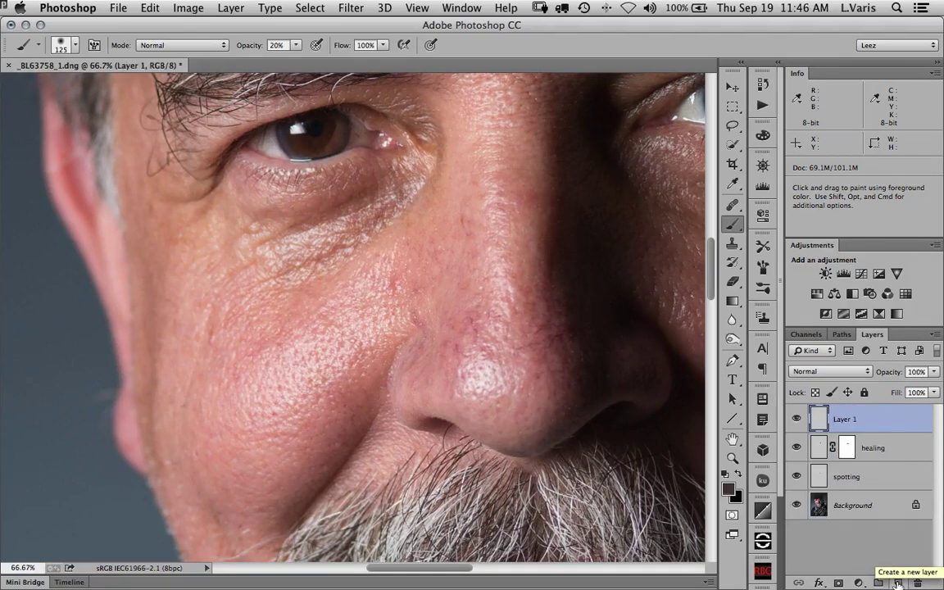
pyautogui.doubleClick(844, 420)
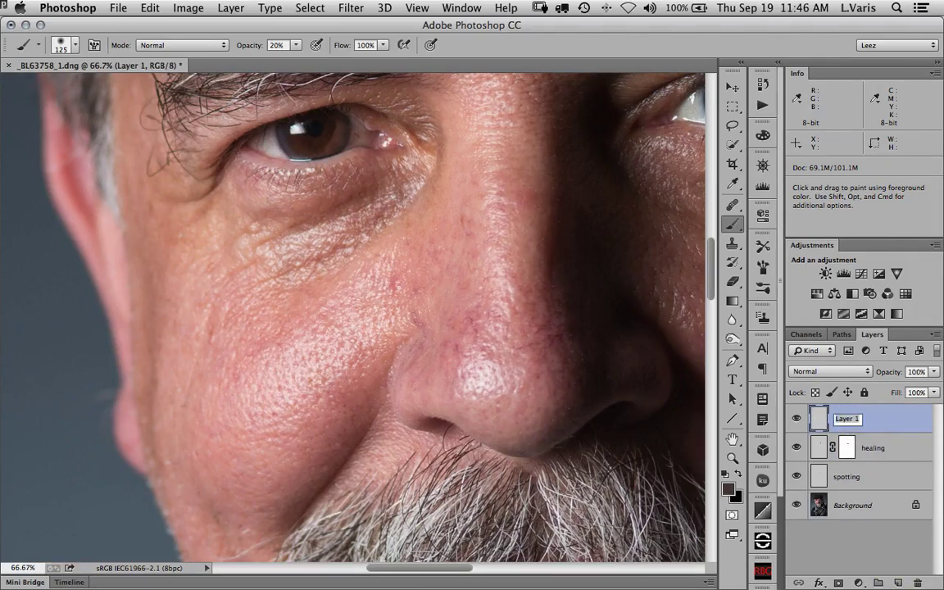
pyautogui.write('dodging & burning')
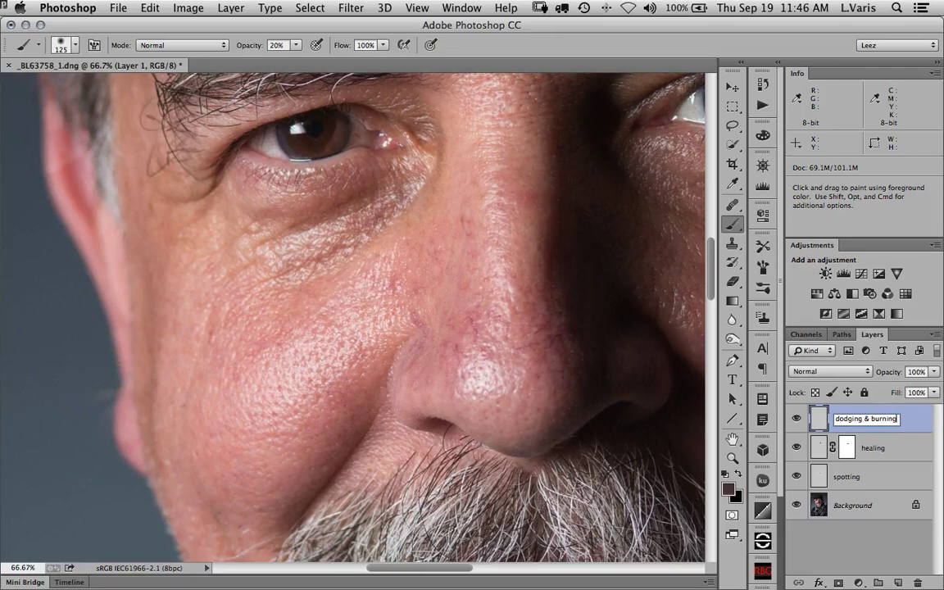
pyautogui.press('Return')
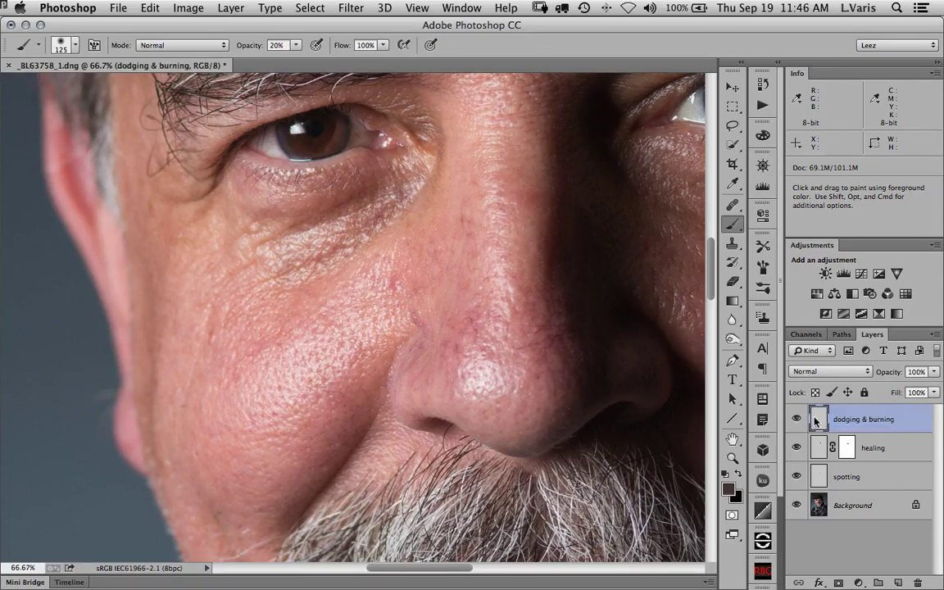
pyautogui.click(826, 375)
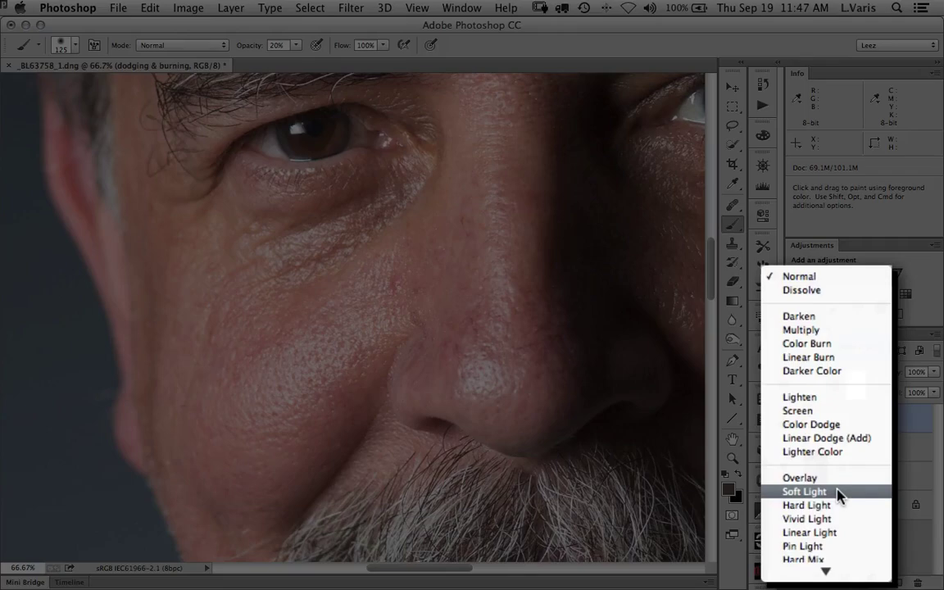
pyautogui.click(838, 491)
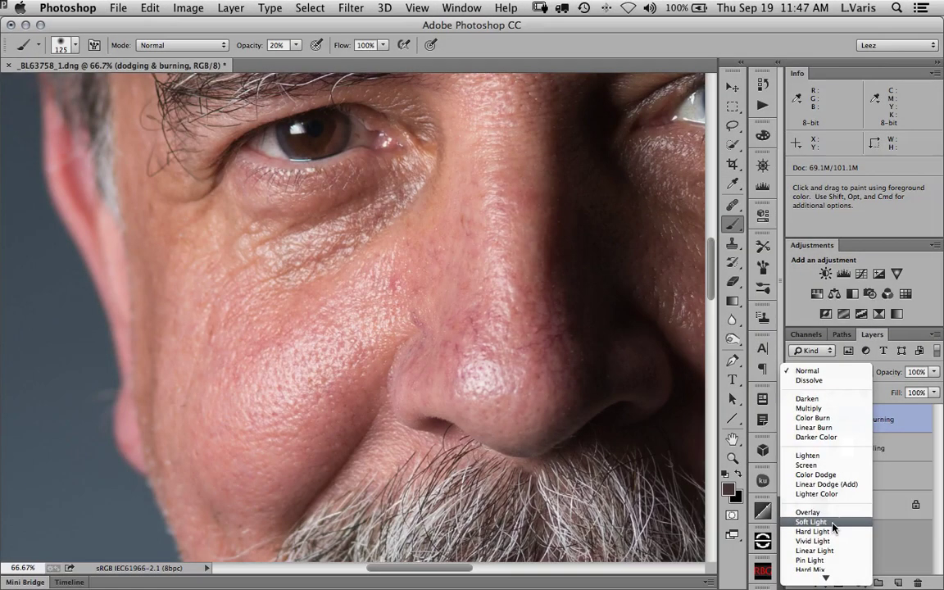
# - Make white the foreground colour with black as background, and set the brush opacity to 5%
pyautogui.click(727, 475)
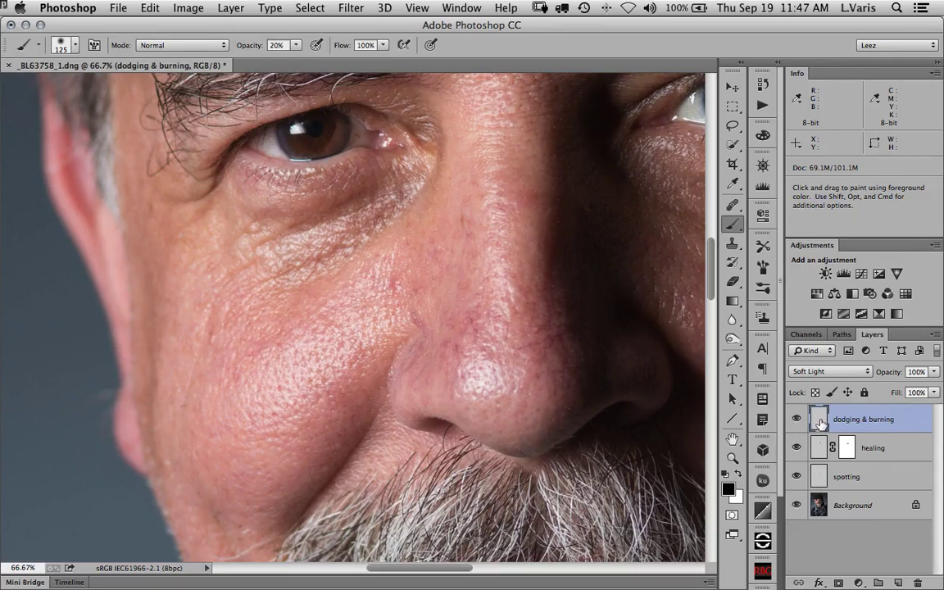
pyautogui.click(740, 477)
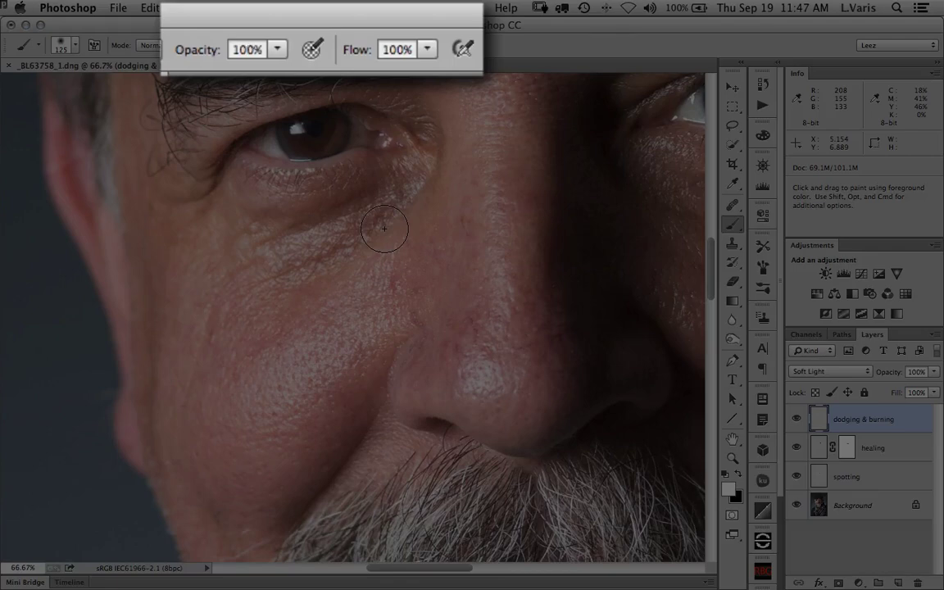
pyautogui.press('0')
pyautogui.press('5')
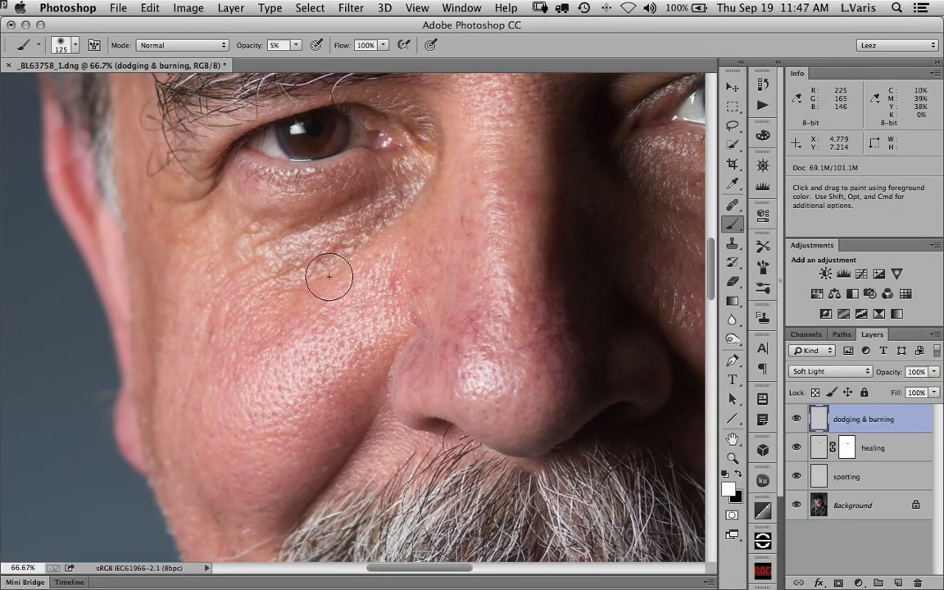
# - Lighten the dark crease beneath the inner corner of the eye on the bright side of the face with a small white brush
pyautogui.press('super+plus')
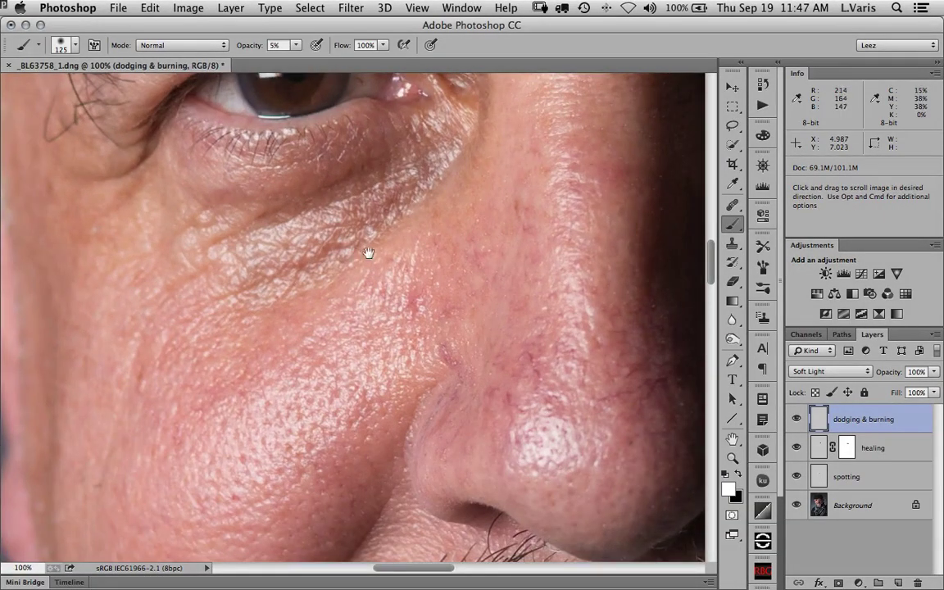
pyautogui.moveTo(369, 253); pyautogui.dragTo(358, 412)
pyautogui.press('[')
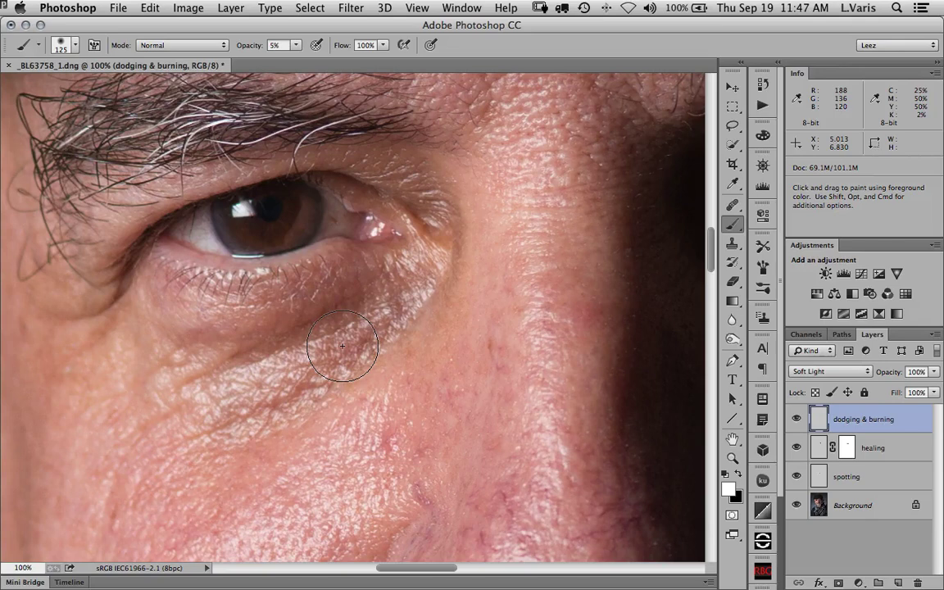
pyautogui.press('[')
pyautogui.press('[')
pyautogui.press('[')
pyautogui.press('[')
pyautogui.press('[')
pyautogui.press('[')
pyautogui.press('[')
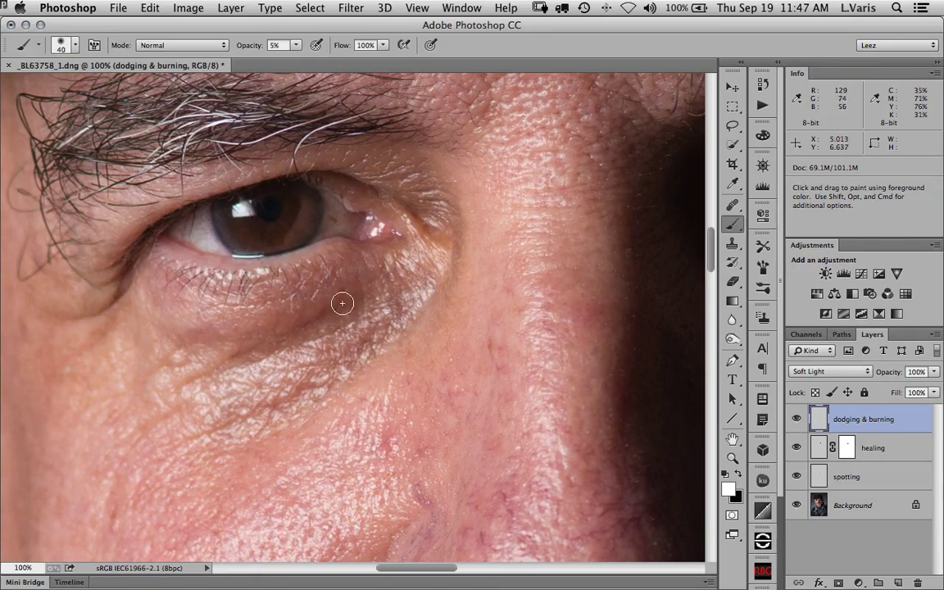
pyautogui.press('[')
pyautogui.moveTo(357, 301)
pyautogui.mouseDown()
pyautogui.moveTo(343, 310)
pyautogui.moveTo(316, 305)
pyautogui.moveTo(328, 309)
pyautogui.moveTo(311, 321)
pyautogui.moveTo(346, 308)
pyautogui.moveTo(303, 322)
pyautogui.moveTo(327, 315)
pyautogui.mouseUp()
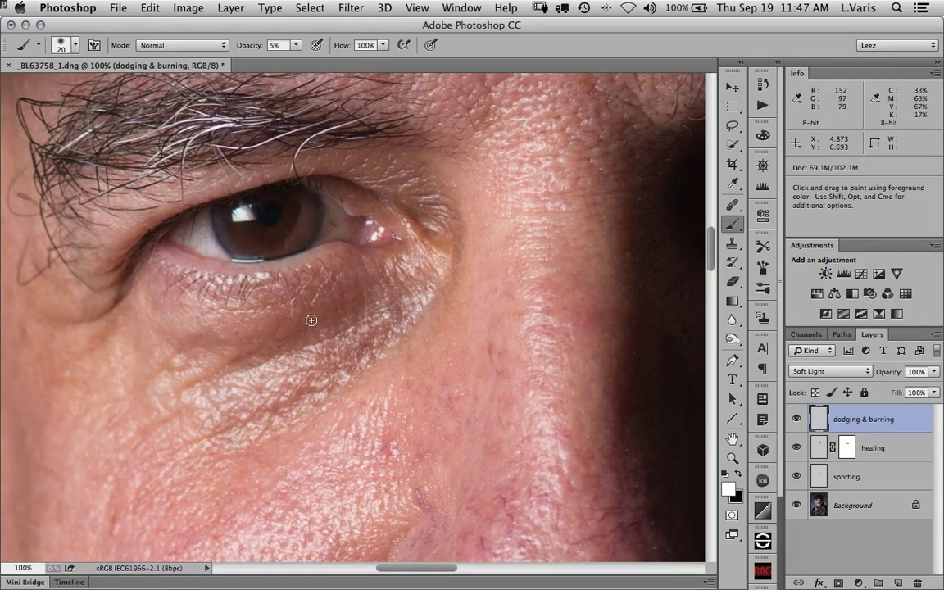
# - Lighten a fine wrinkle in the middle of the same eye bag with an even smaller white brush
pyautogui.press('[')
pyautogui.press('[')
pyautogui.moveTo(244, 358); pyautogui.dragTo(232, 361)
# - Brighten the wider shadow below the inner corner of the eye with a 70-pixel white brush
pyautogui.press(']')
pyautogui.press(']')
pyautogui.press(']')
pyautogui.press(']')
pyautogui.press(']')
pyautogui.press(']')
pyautogui.moveTo(348, 305)
pyautogui.mouseDown()
pyautogui.moveTo(348, 295)
pyautogui.moveTo(300, 326)
pyautogui.moveTo(328, 316)
pyautogui.mouseUp()
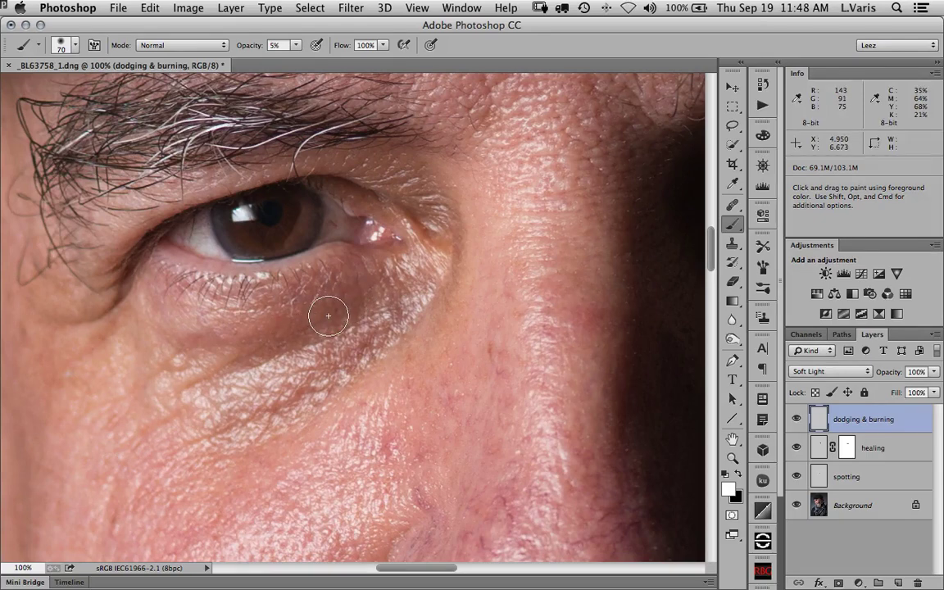
# - Compare the dodging & burning layer hidden and shown, and lighten the wrinkles along the eye bag's lower edge with an 8-pixel brush
pyautogui.press('[')
pyautogui.press('[')
pyautogui.press('[')
pyautogui.press('[')
pyautogui.press('[')
pyautogui.press('[')
pyautogui.press('[')
pyautogui.press('[')
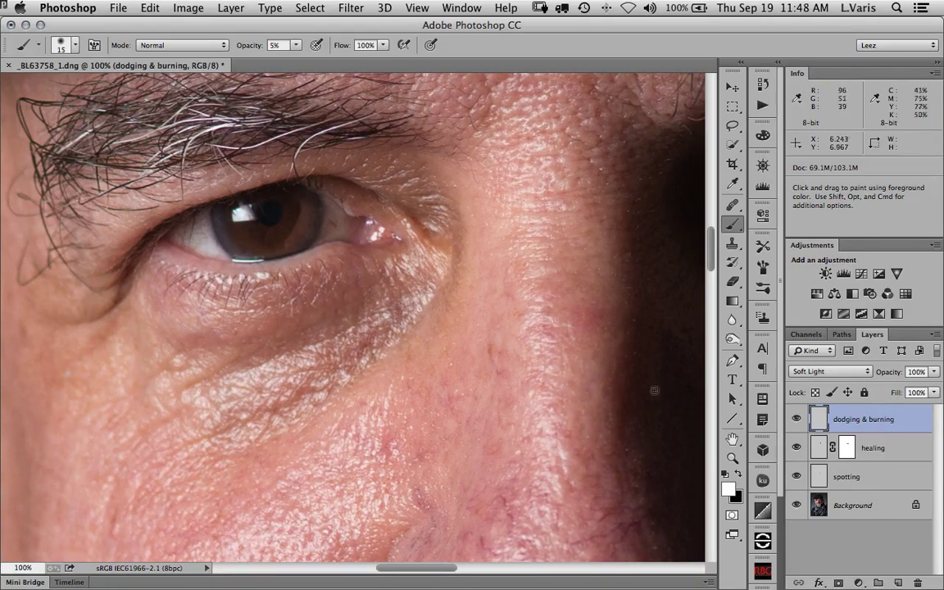
pyautogui.click(797, 419)
pyautogui.click(796, 419)
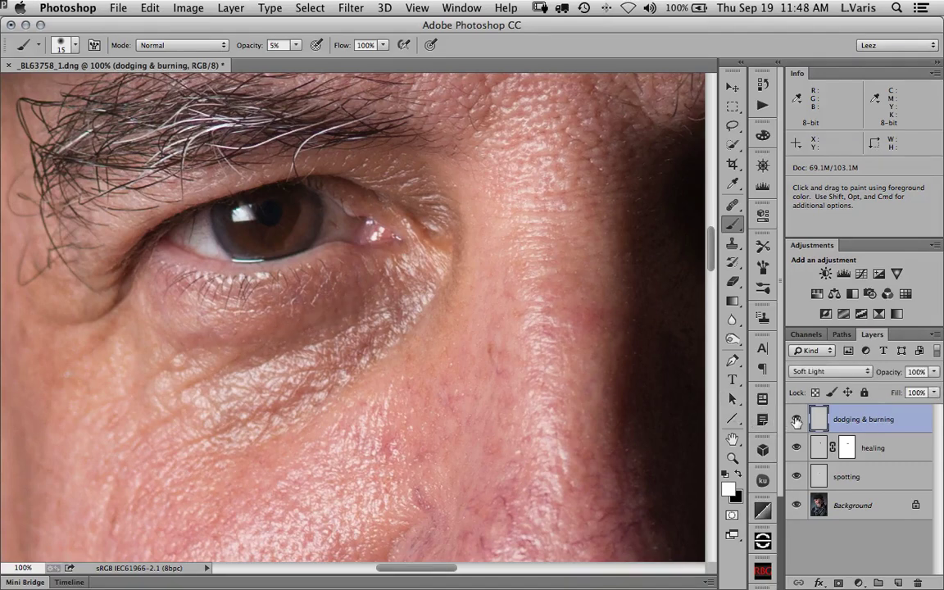
pyautogui.click(797, 419)
pyautogui.click(797, 419)
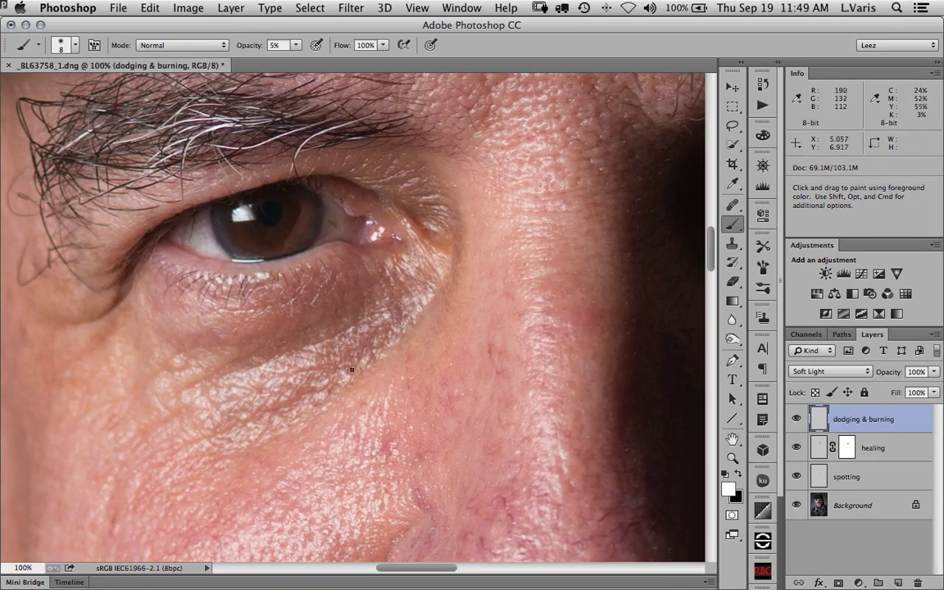
pyautogui.moveTo(352, 369)
pyautogui.mouseDown()
pyautogui.moveTo(314, 332)
pyautogui.moveTo(317, 394)
pyautogui.moveTo(315, 386)
pyautogui.moveTo(295, 399)
pyautogui.moveTo(307, 377)
pyautogui.mouseUp()
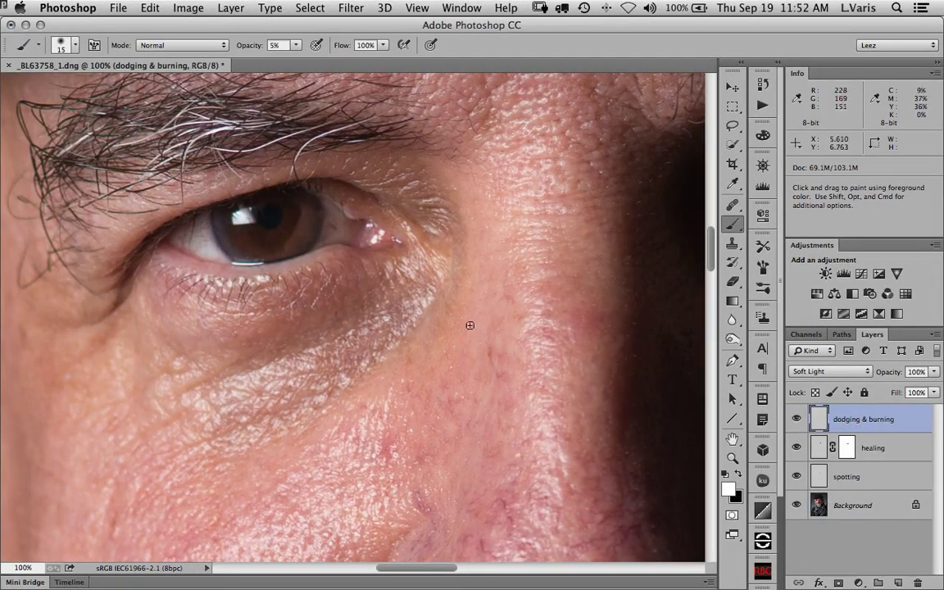
# - Toggle the dodging & burning layer's visibility repeatedly to examine the lightened under-eye wrinkles before and after, leaving the layer shown
pyautogui.click(796, 420)
pyautogui.click(796, 421)
pyautogui.click(795, 421)
pyautogui.click(796, 421)
pyautogui.click(796, 420)
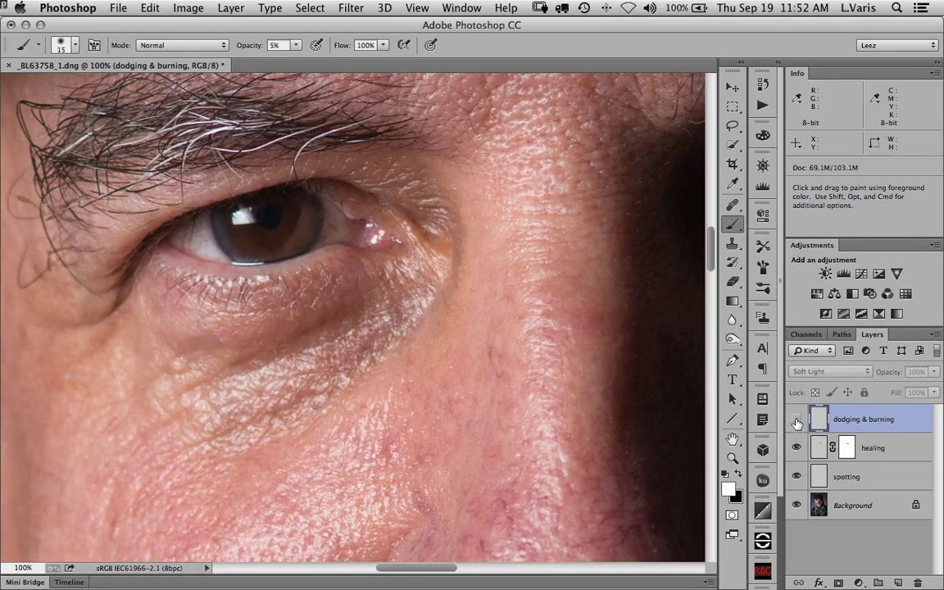
pyautogui.click(796, 420)
pyautogui.click(796, 420)
pyautogui.click(796, 421)
pyautogui.click(796, 420)
pyautogui.click(796, 420)
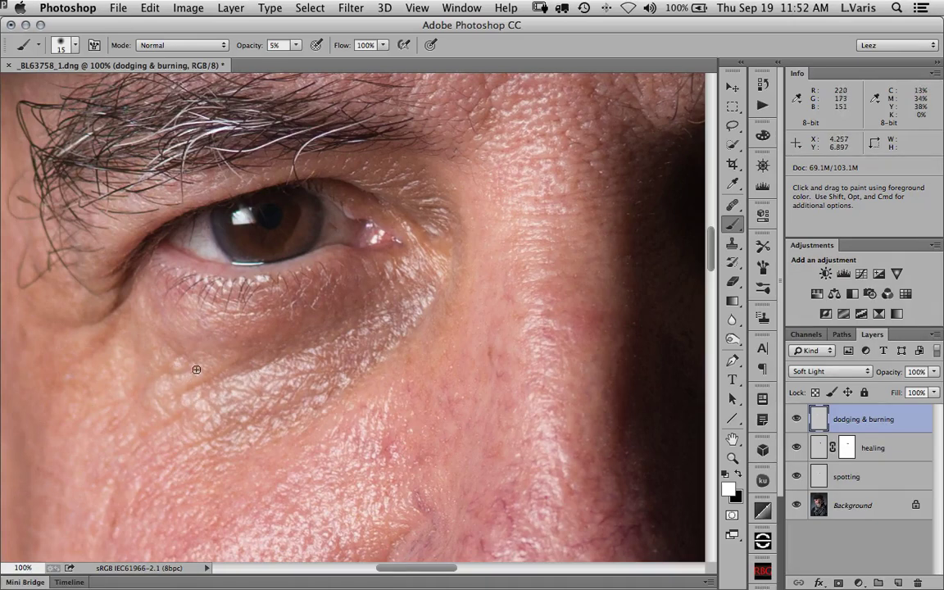
# - Switch the foreground colour to black and darken the bright highlights on the eye bag with the 15-pixel brush at 5% opacity
pyautogui.click(740, 475)
pyautogui.moveTo(245, 380); pyautogui.dragTo(245, 381)
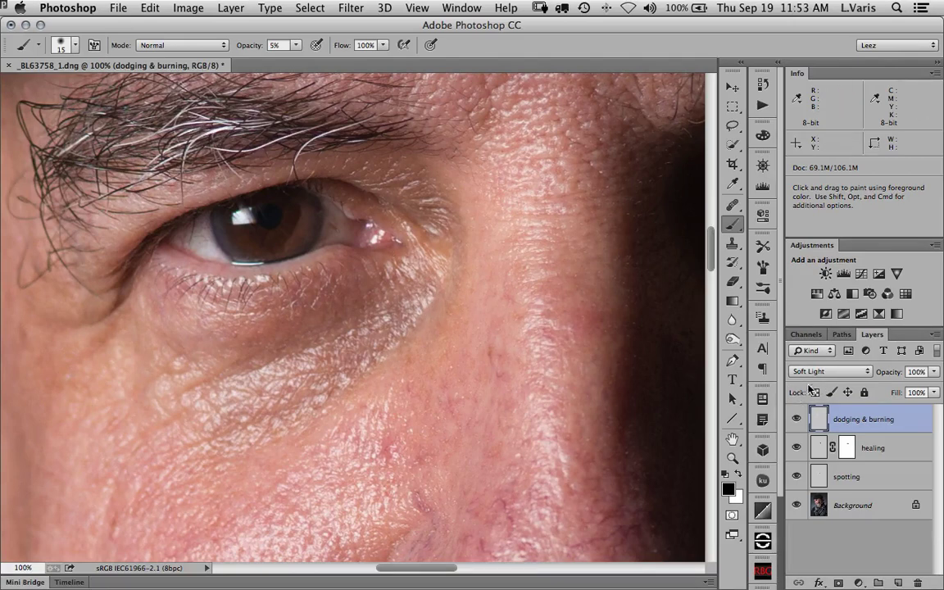
# - Add a Curves adjustment layer above the dodging & burning layer and lower the RGB curve's white point to an output of 182
pyautogui.click(862, 275)
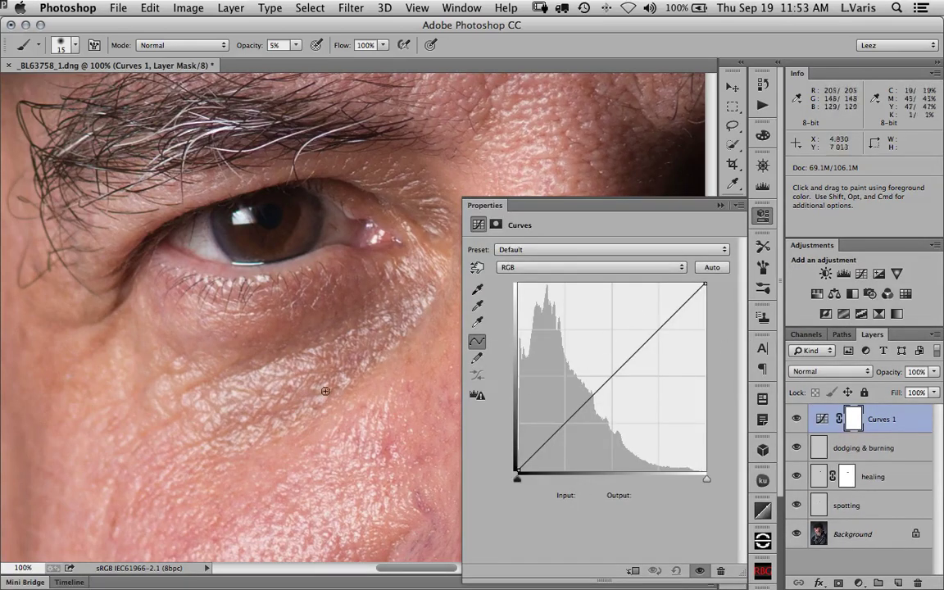
pyautogui.click(707, 283)
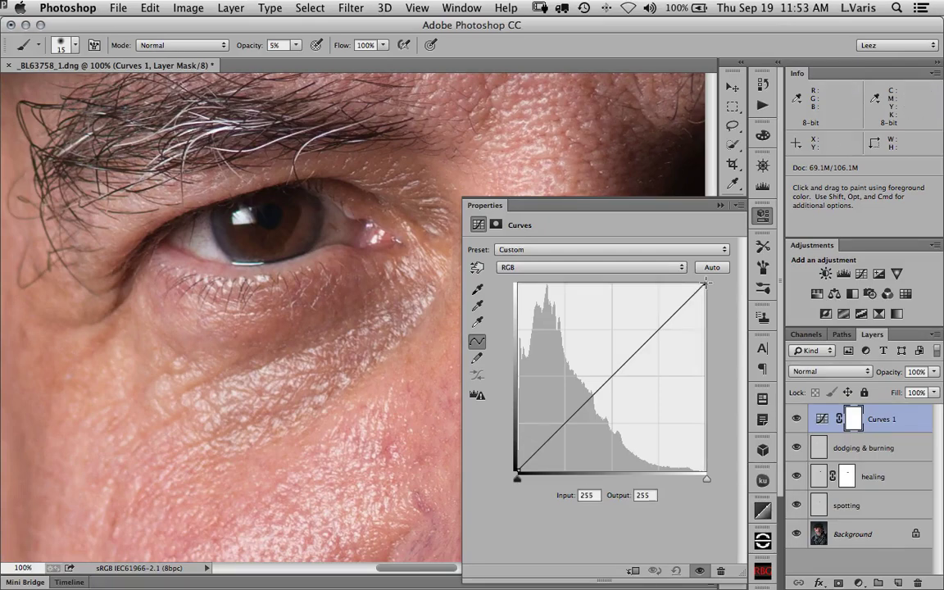
pyautogui.moveTo(707, 283); pyautogui.dragTo(713, 337)
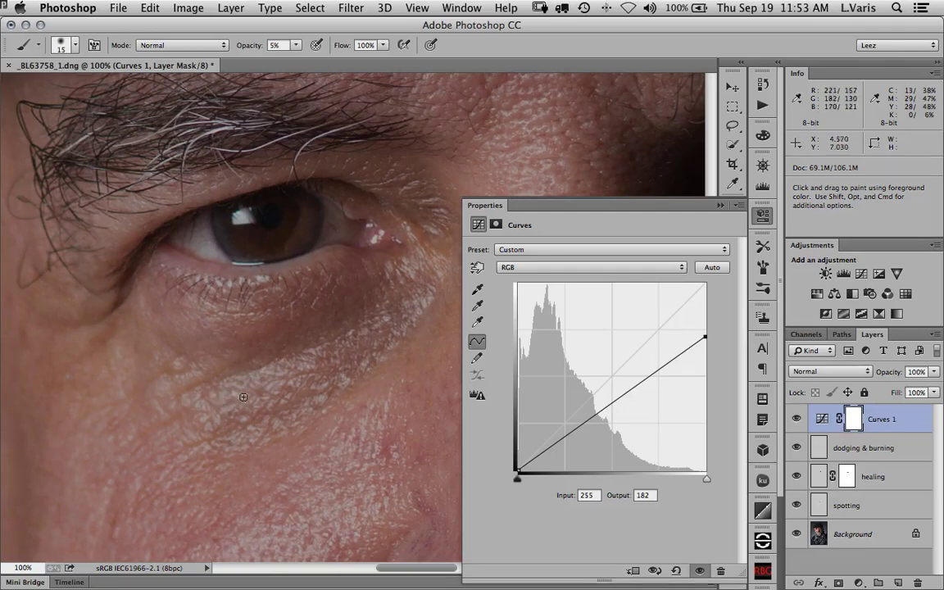
# - Lower the curve's white point to an output of 183 in the Blue channel and 211 in the Green channel
pyautogui.click(625, 271)
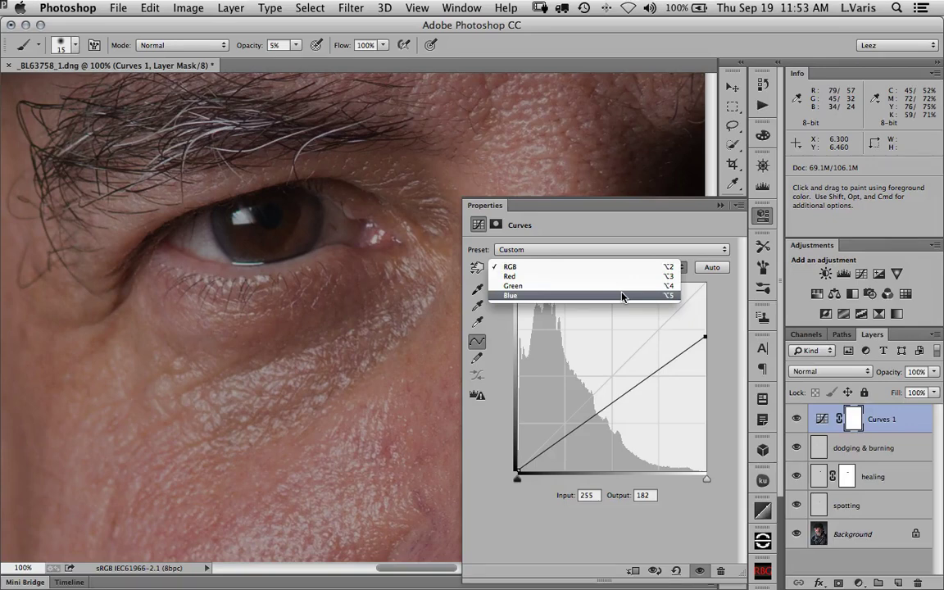
pyautogui.click(622, 296)
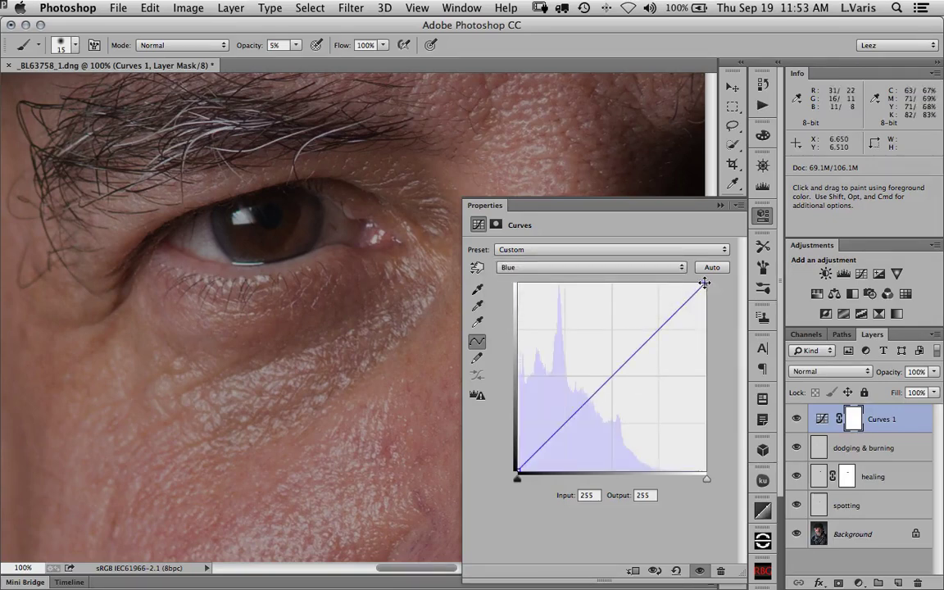
pyautogui.moveTo(709, 289); pyautogui.dragTo(721, 336)
pyautogui.click(677, 267)
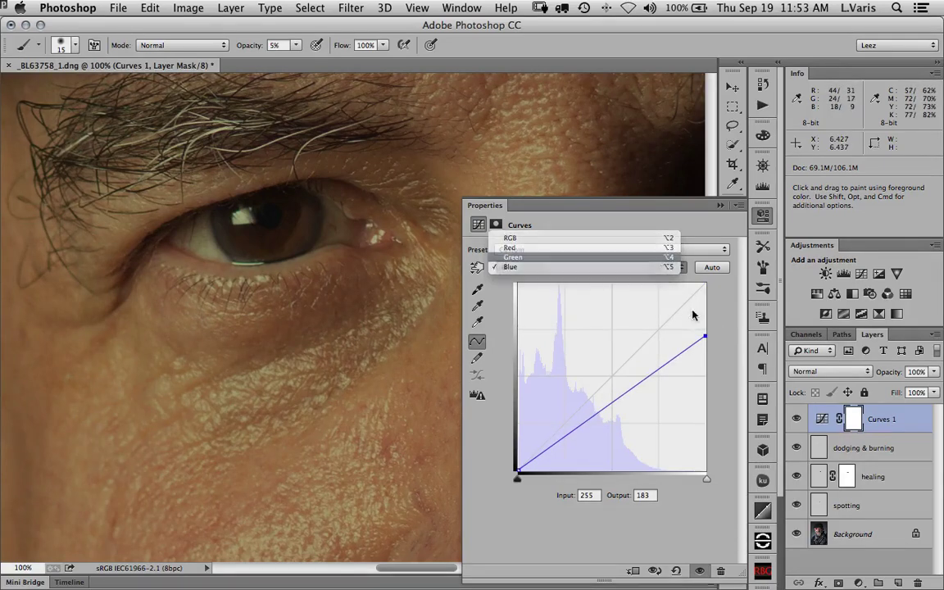
pyautogui.click(656, 258)
pyautogui.moveTo(703, 285); pyautogui.dragTo(716, 317)
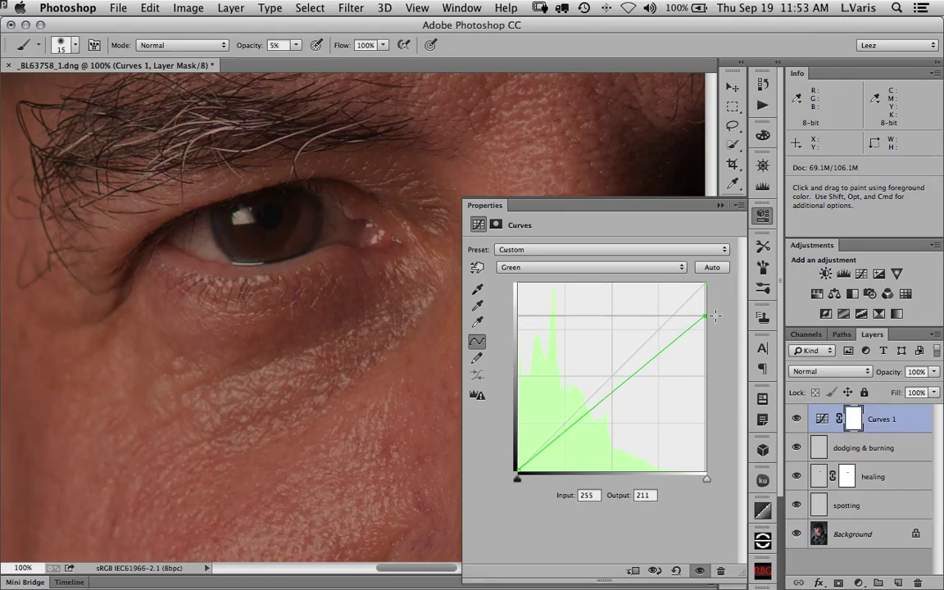
# - Lower the Curves layer's Blue channel white point to an output of 159 and collapse the adjustment's properties
pyautogui.click(660, 267)
pyautogui.click(677, 294)
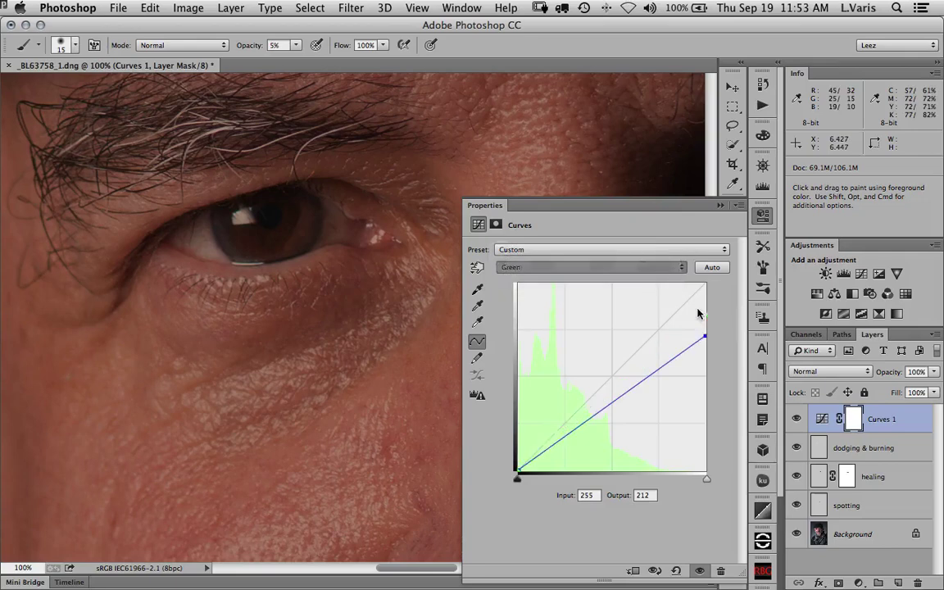
pyautogui.moveTo(704, 335); pyautogui.dragTo(710, 356)
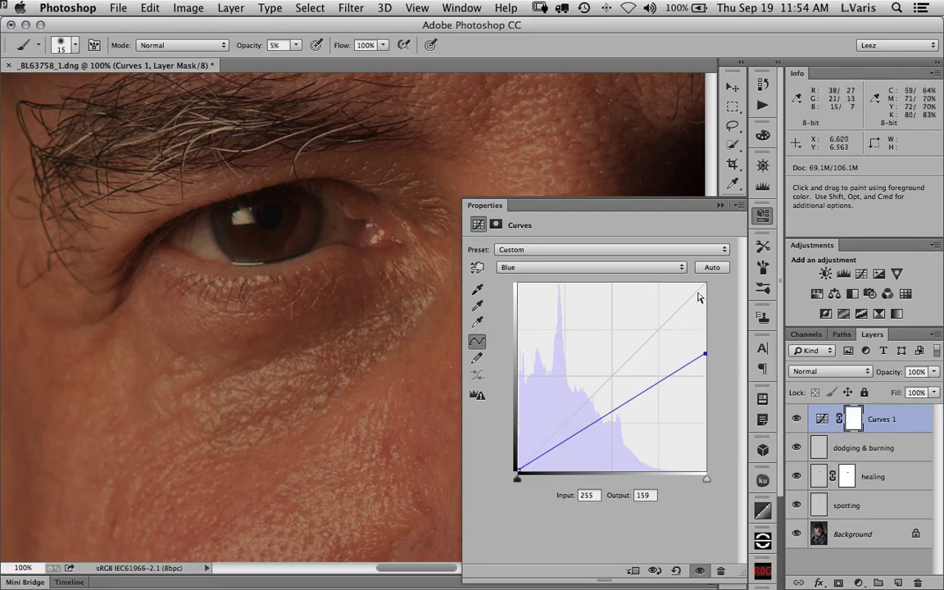
pyautogui.click(719, 206)
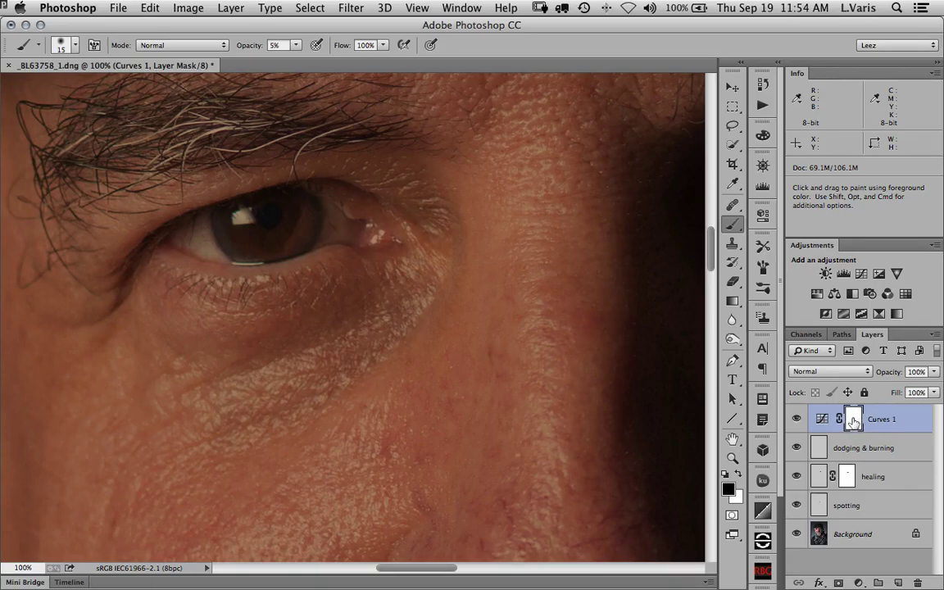
# - Invert the Curves 1 mask to black and paint the eye-bag highlights back in with a white 9-pixel brush at 20% opacity
pyautogui.press('super+i')
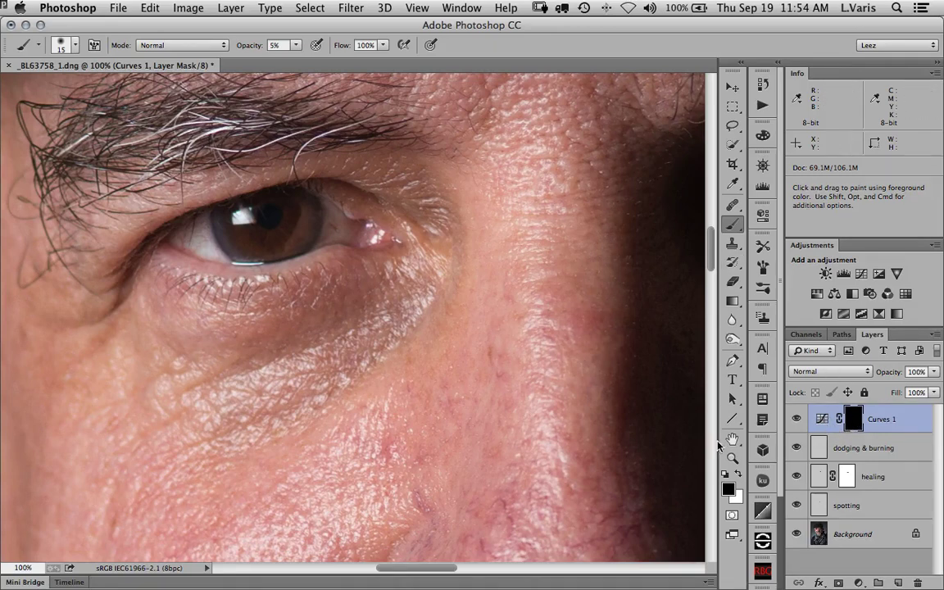
pyautogui.click(737, 476)
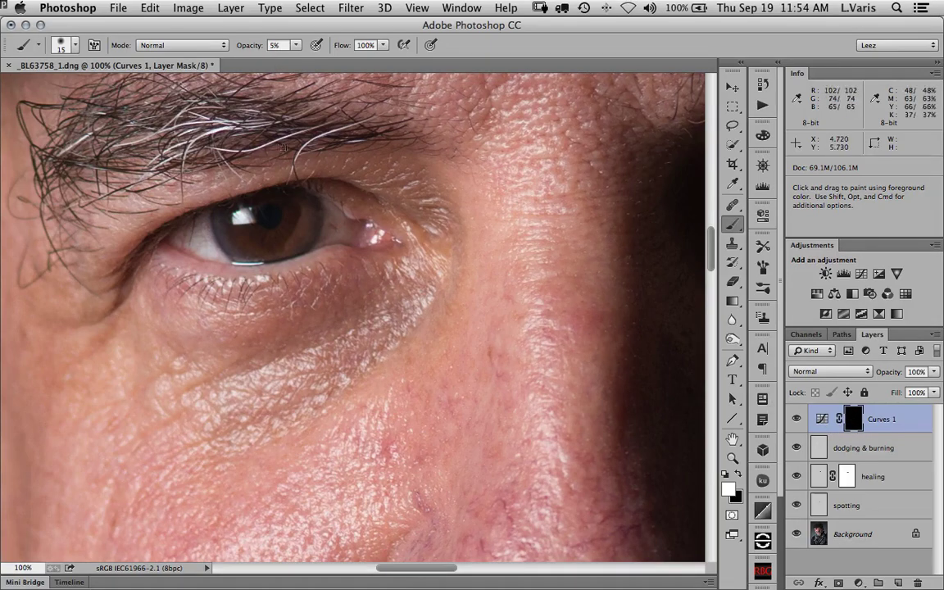
pyautogui.moveTo(264, 370)
pyautogui.mouseDown()
pyautogui.moveTo(241, 332)
pyautogui.moveTo(270, 370)
pyautogui.mouseUp()
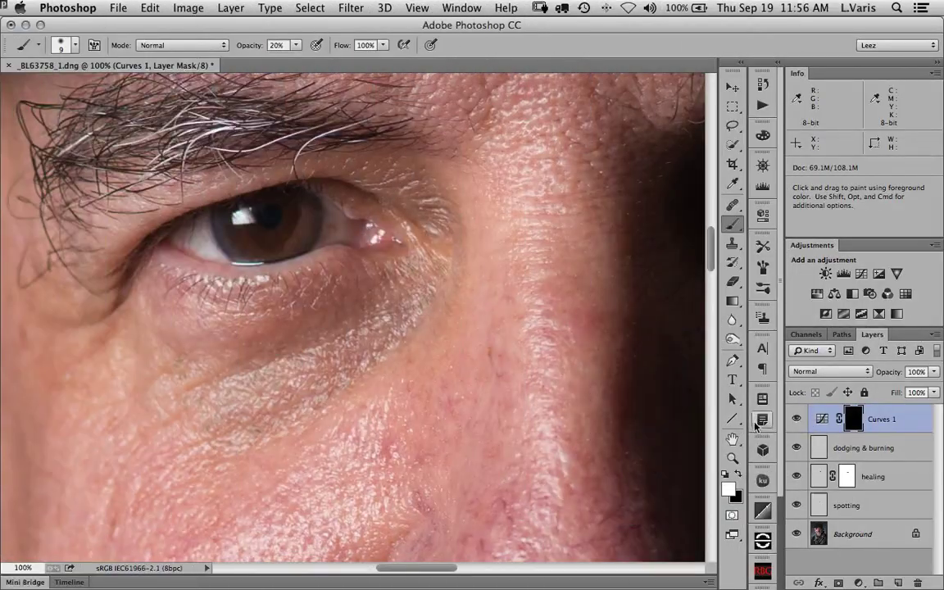
# - Toggle the Curves 1 layer's visibility repeatedly to compare the eye-bag highlights before and after, leaving the layer shown
pyautogui.click(796, 420)
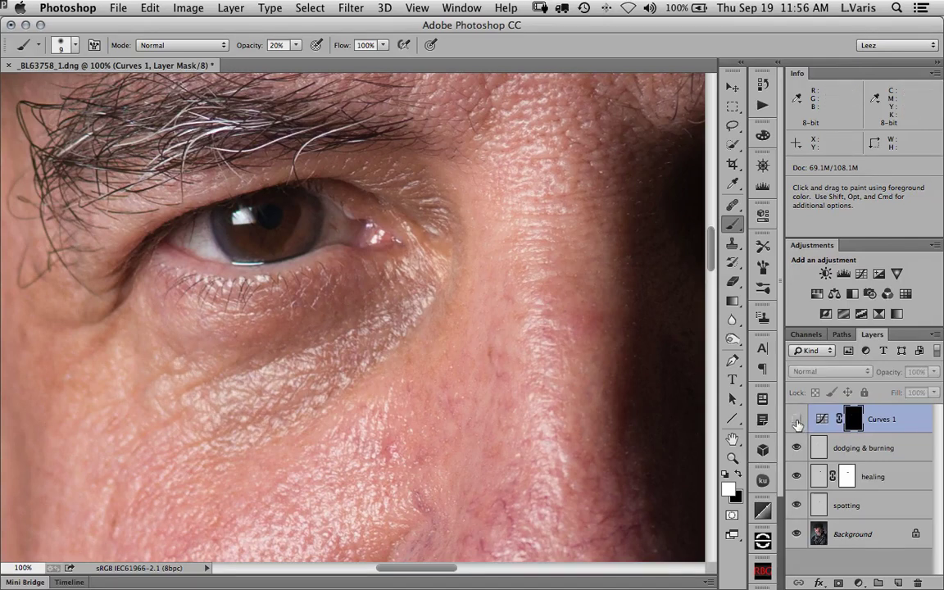
pyautogui.click(797, 420)
pyautogui.click(796, 420)
pyautogui.click(797, 422)
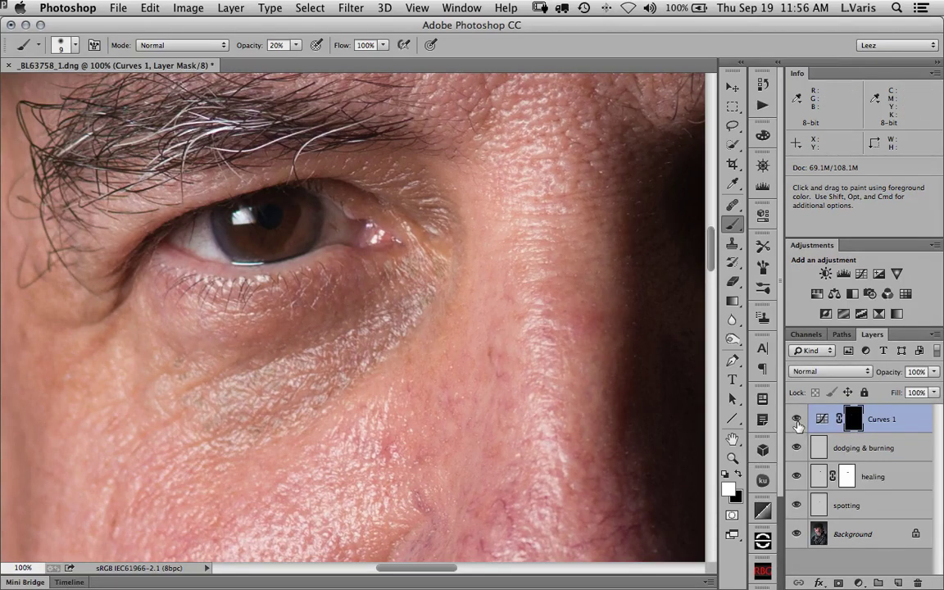
pyautogui.click(797, 420)
pyautogui.click(796, 420)
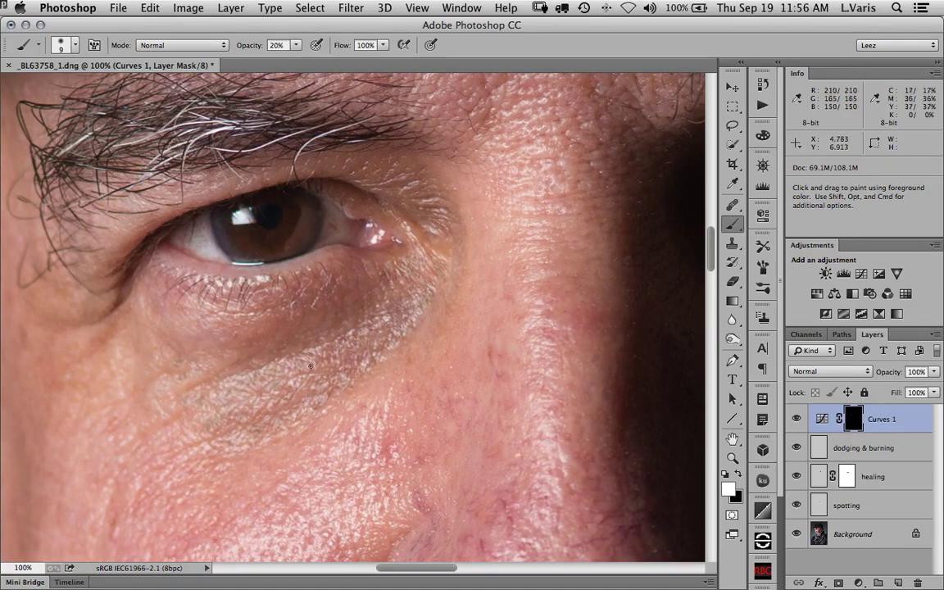
# - Reopen the Curves 1 adjustment and raise the Red channel's black point to an output of 138
pyautogui.doubleClick(822, 420)
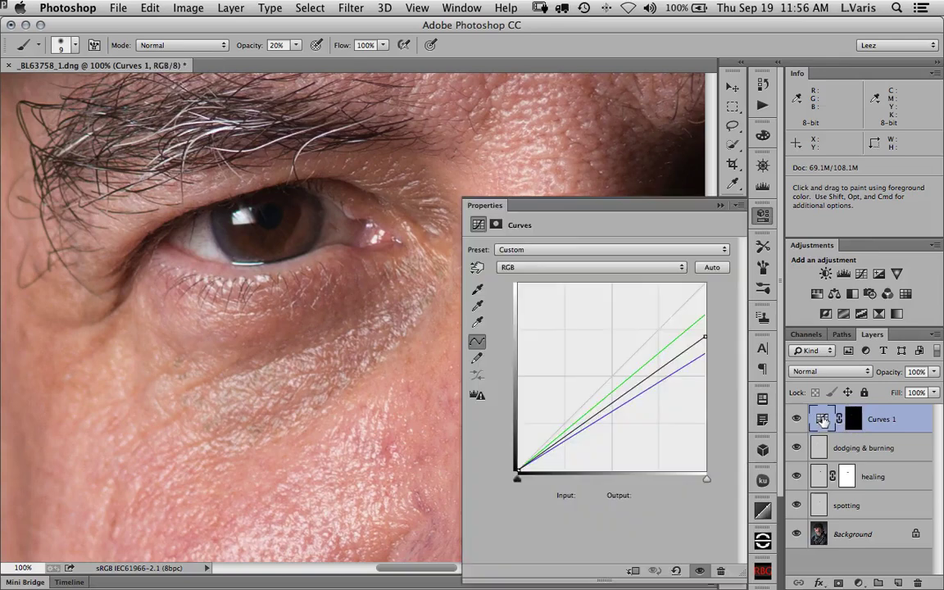
pyautogui.click(651, 268)
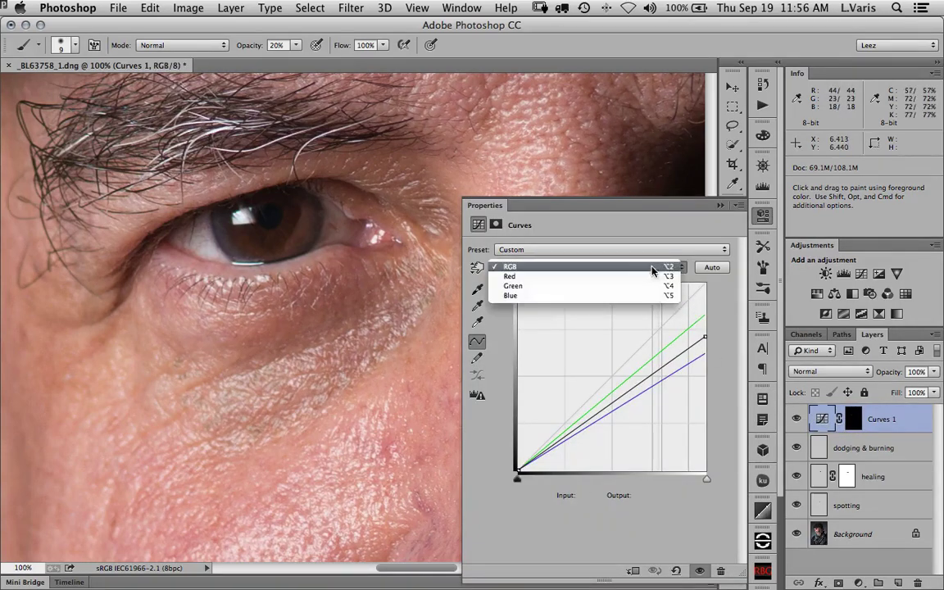
pyautogui.click(605, 282)
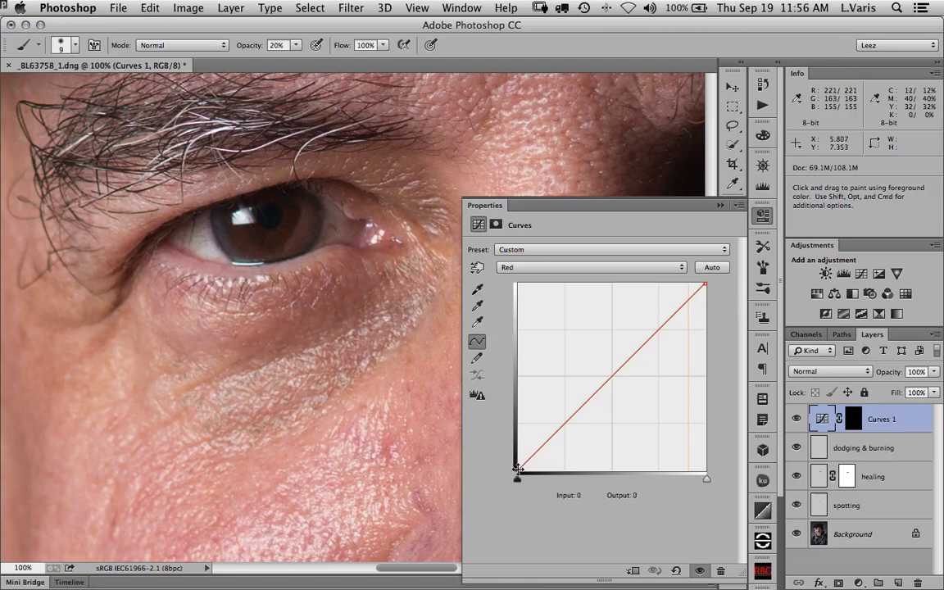
pyautogui.moveTo(519, 471); pyautogui.dragTo(520, 368)
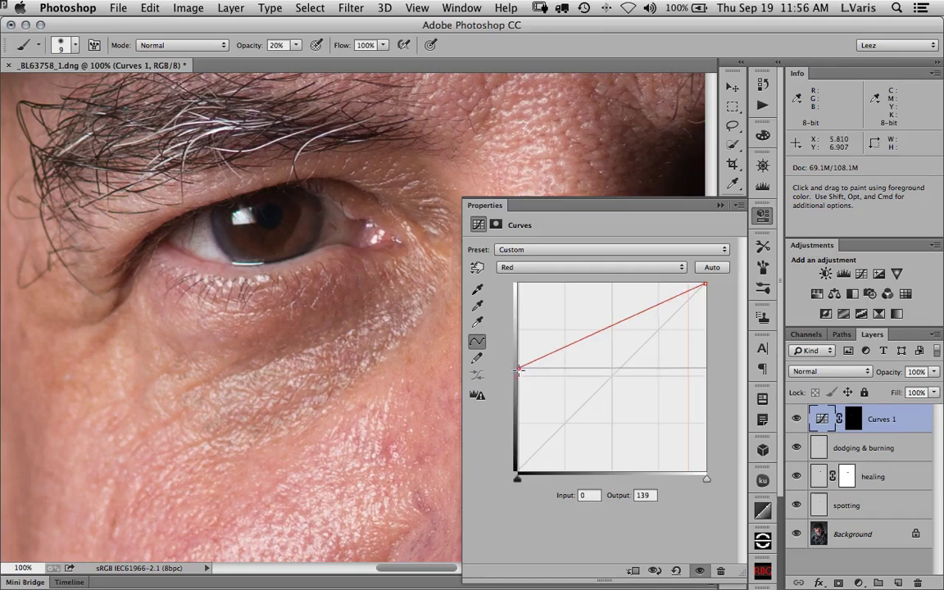
# - Lower the Green channel's white point in the Curves 1 adjustment to an output of 196
pyautogui.click(628, 269)
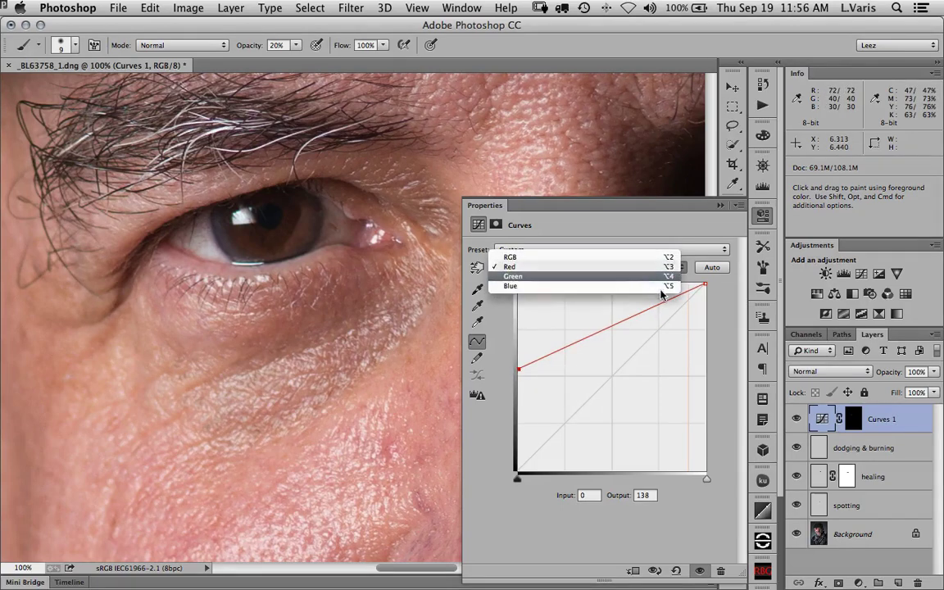
pyautogui.click(660, 279)
pyautogui.moveTo(705, 316); pyautogui.dragTo(709, 326)
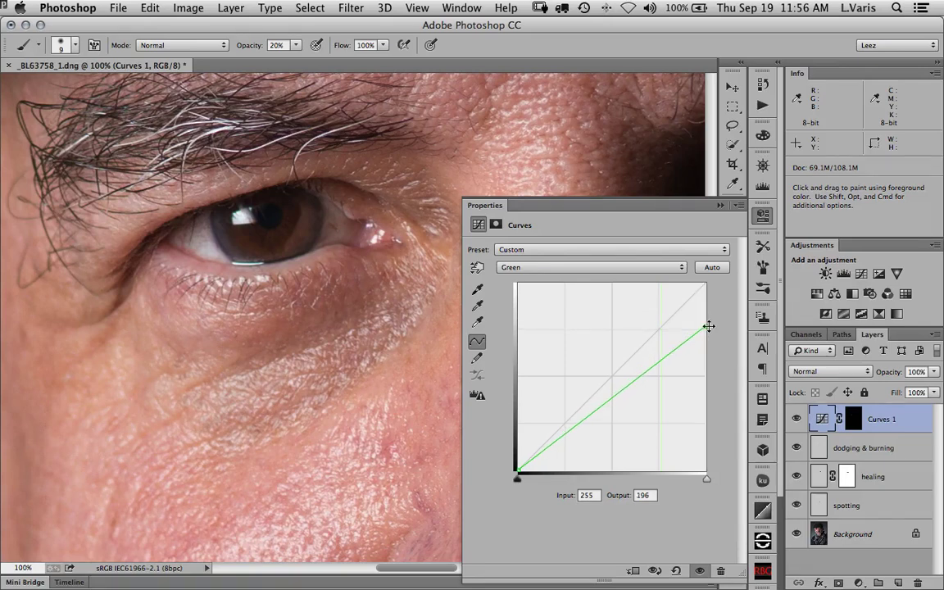
# - Lower the Blue channel's white point in the Curves 1 adjustment to an output of 78
pyautogui.click(661, 273)
pyautogui.click(700, 310)
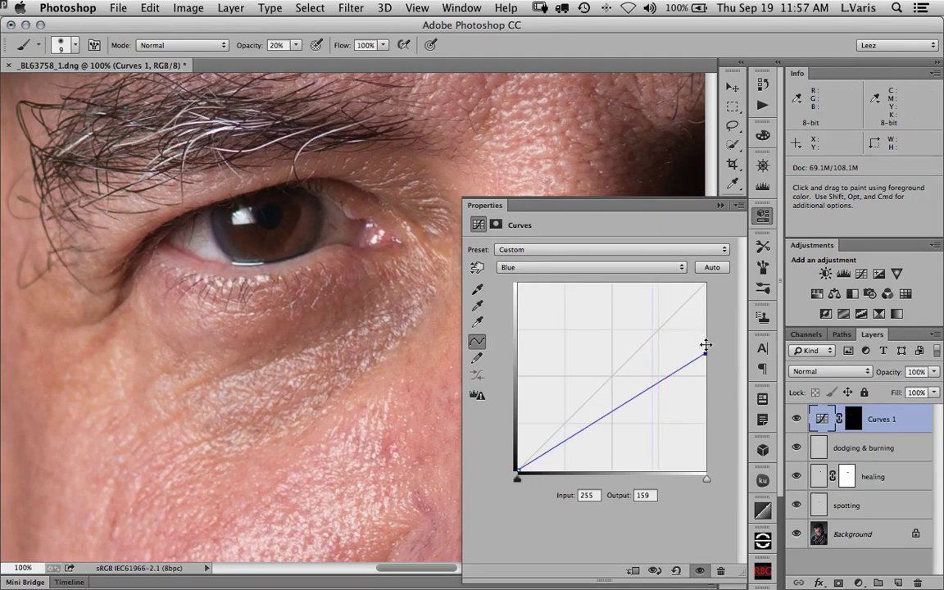
pyautogui.moveTo(707, 354); pyautogui.dragTo(705, 394)
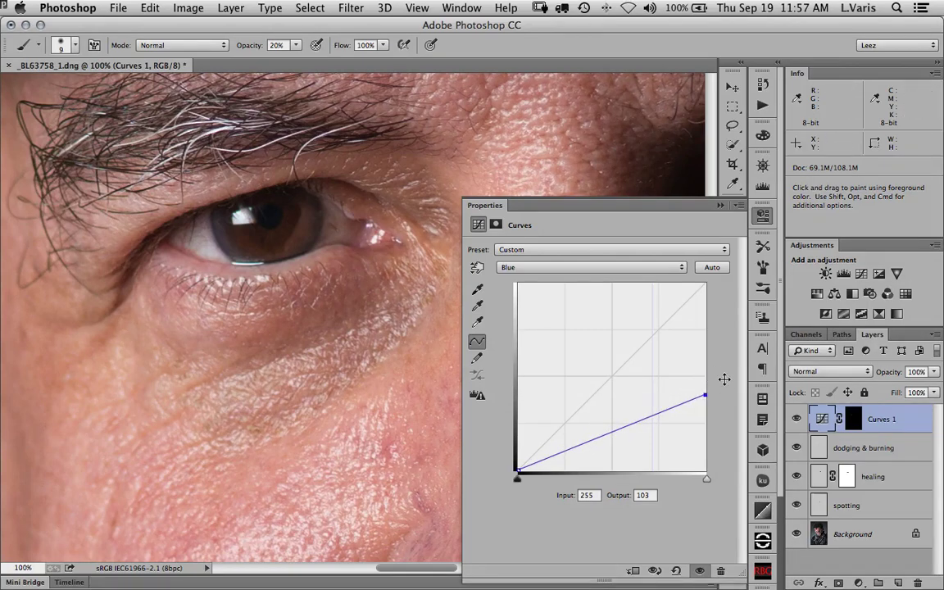
pyautogui.moveTo(705, 394); pyautogui.dragTo(706, 406)
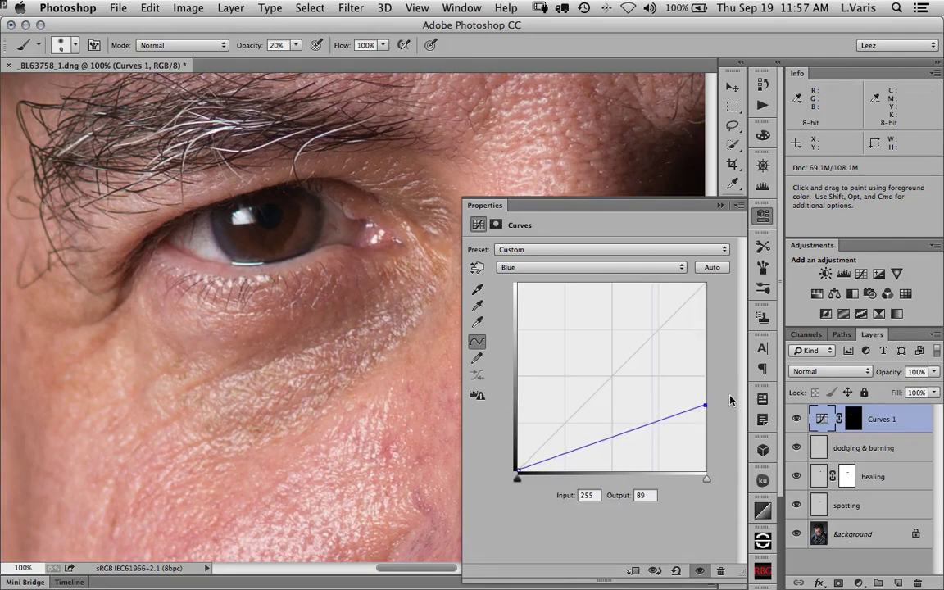
pyautogui.click(673, 268)
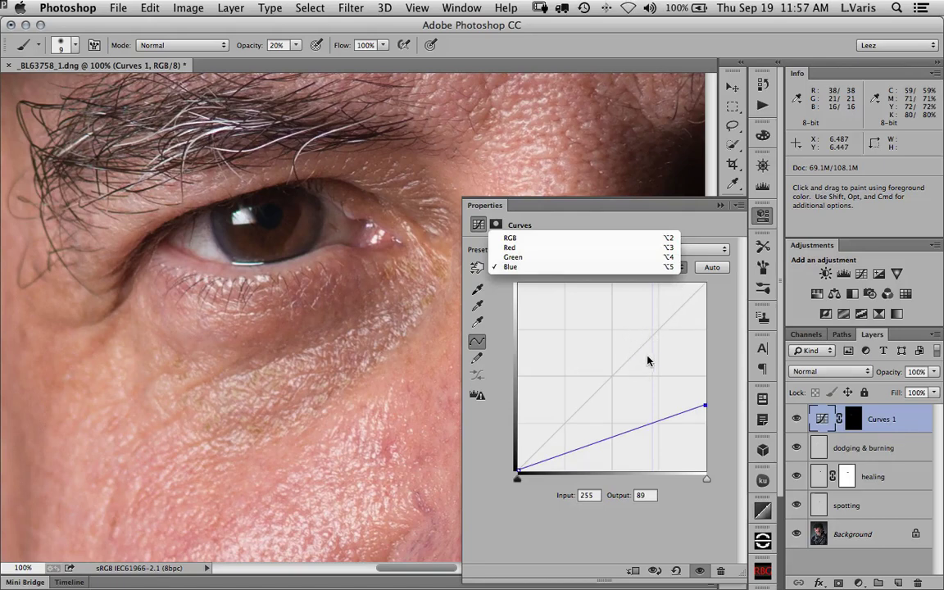
pyautogui.click(706, 410)
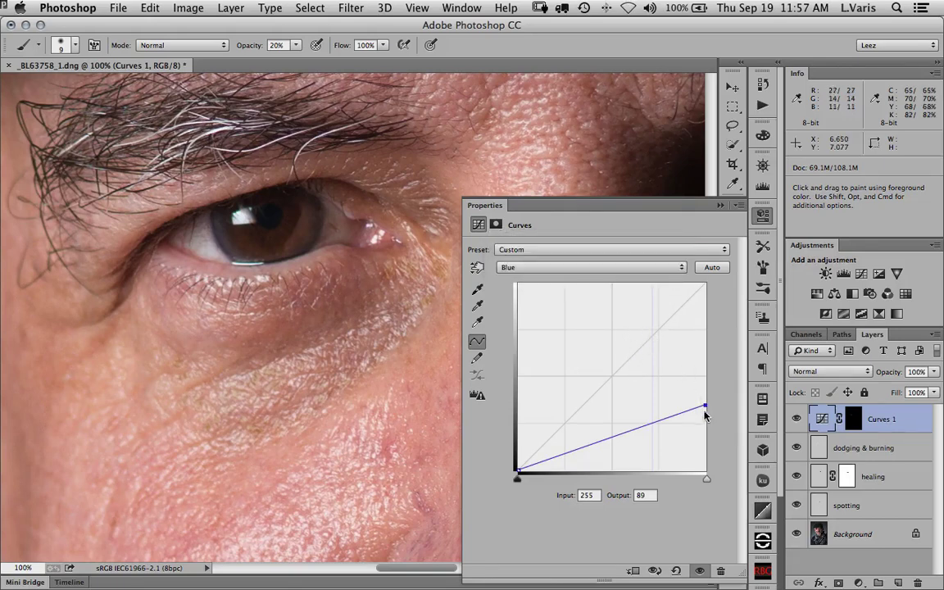
pyautogui.moveTo(706, 410)
pyautogui.mouseDown()
pyautogui.moveTo(706, 402)
pyautogui.moveTo(707, 416)
pyautogui.mouseUp()
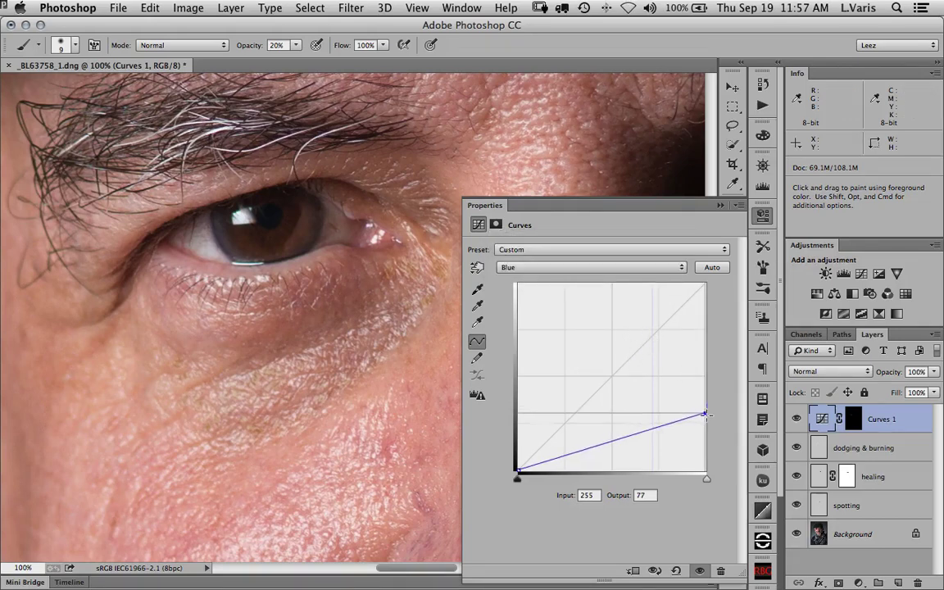
# - Lower the Green channel's white point to an output of 180 and collapse the Curves properties
pyautogui.click(669, 268)
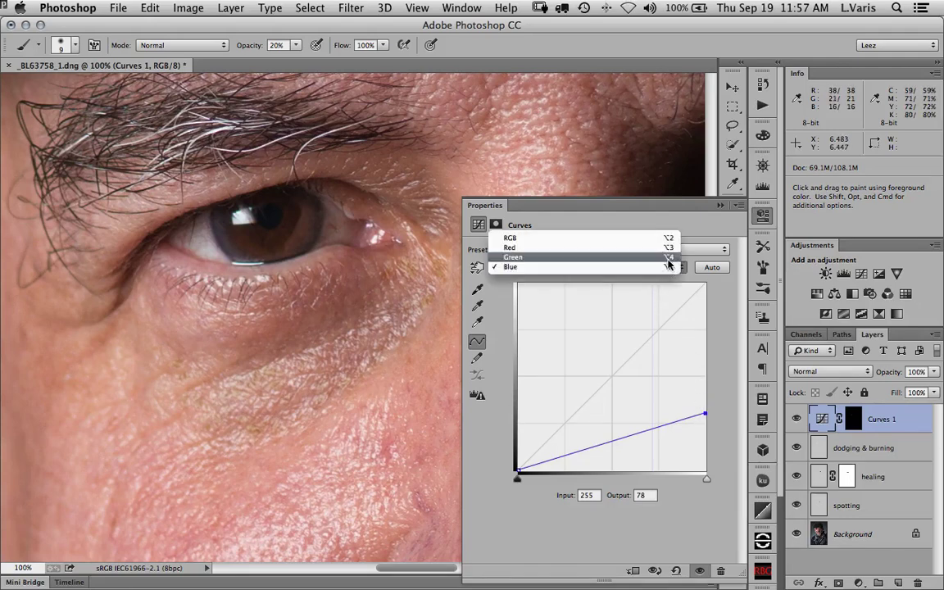
pyautogui.click(664, 258)
pyautogui.moveTo(706, 284); pyautogui.dragTo(706, 338)
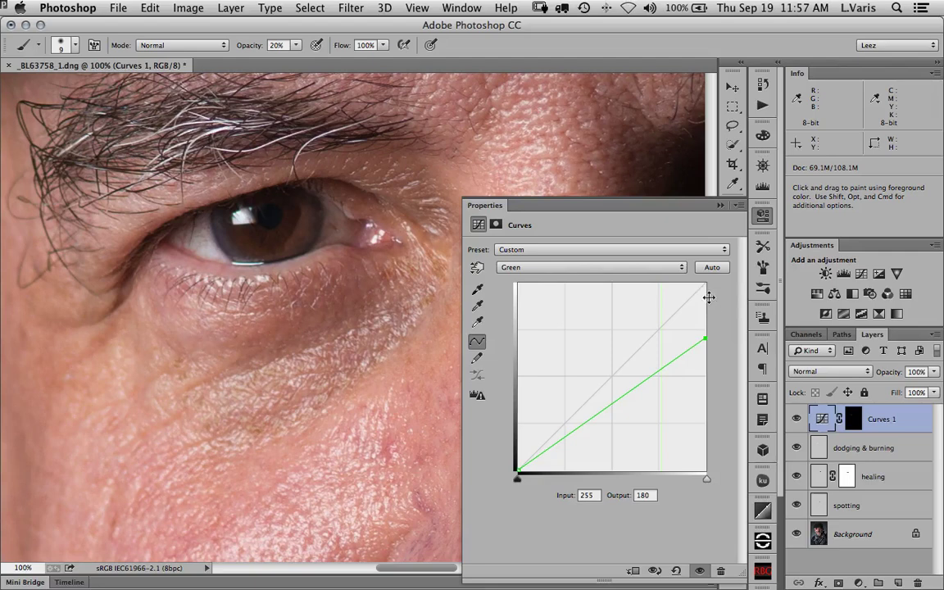
pyautogui.click(721, 205)
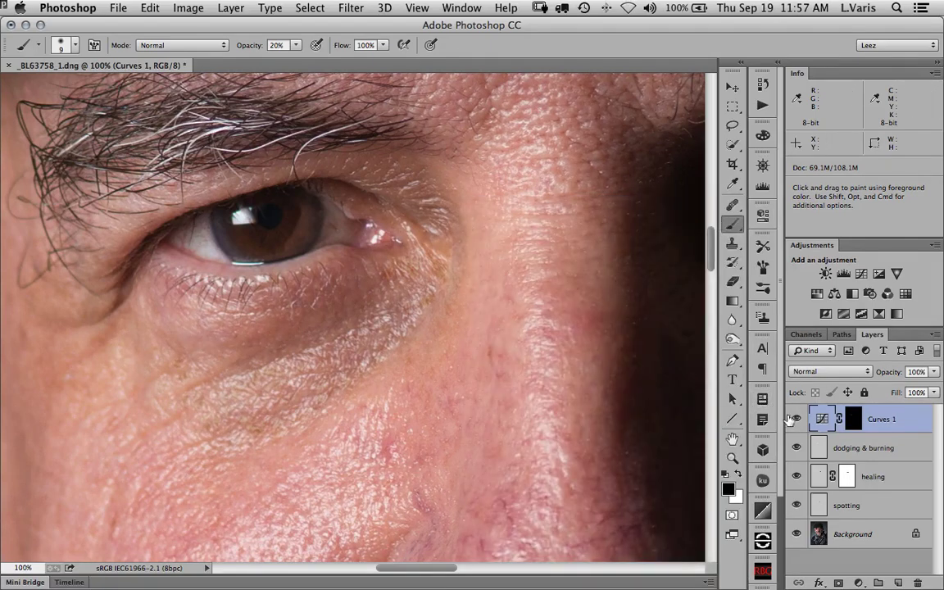
# - Toggle the Curves 1 layer's visibility to examine the recoloured eye-bag highlights, leaving the layer shown
pyautogui.click(796, 420)
pyautogui.click(797, 421)
pyautogui.click(797, 420)
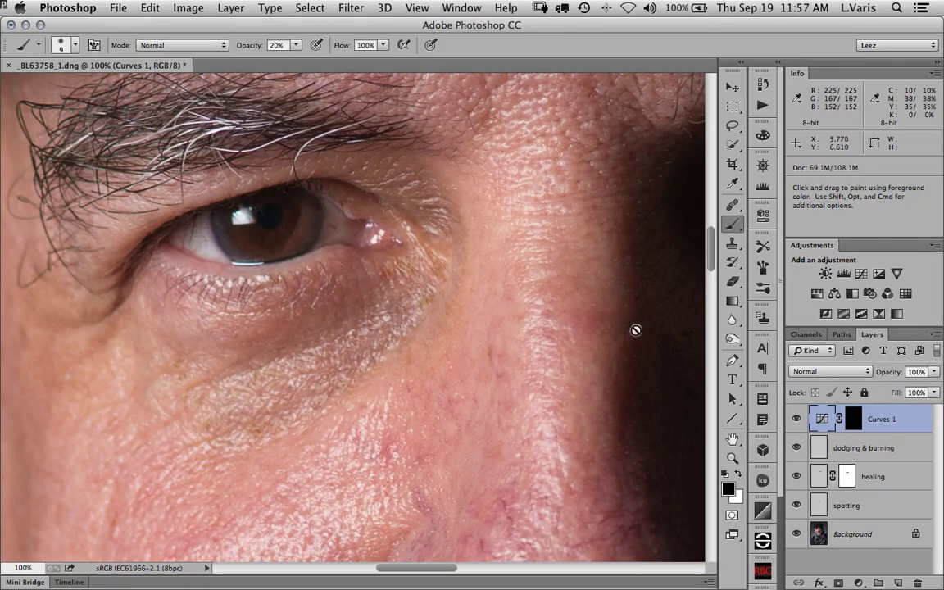
# - Reduce the Curves 1 layer's opacity to 67%
pyautogui.click(936, 374)
pyautogui.moveTo(934, 389); pyautogui.dragTo(931, 391)
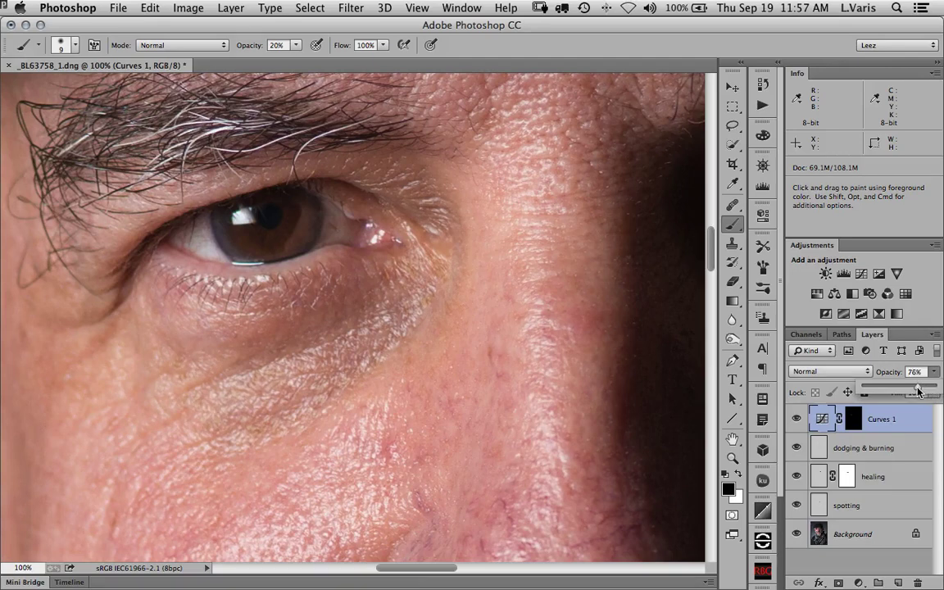
pyautogui.moveTo(914, 391); pyautogui.dragTo(912, 391)
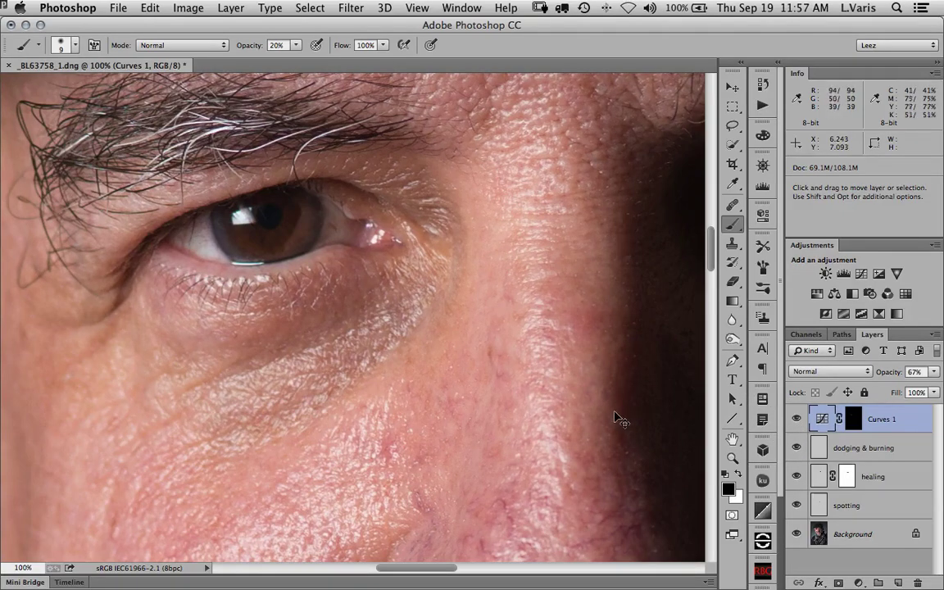
# - On the dodging & burning layer, lighten the dark veins on the nose with a white 4-pixel brush at 10% opacity
pyautogui.press('super+minus')
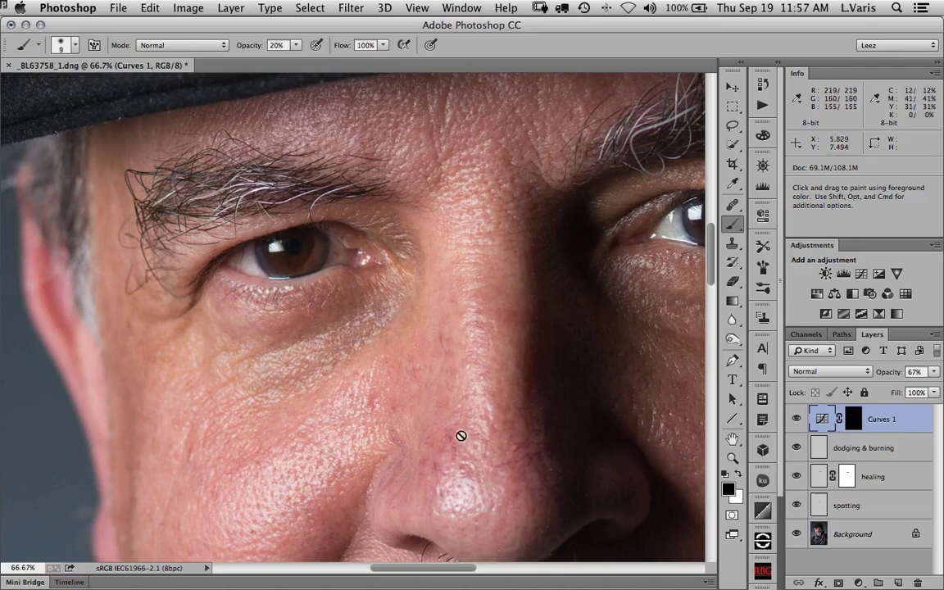
pyautogui.keyDown('super'); pyautogui.click(492, 455); pyautogui.keyUp('super')
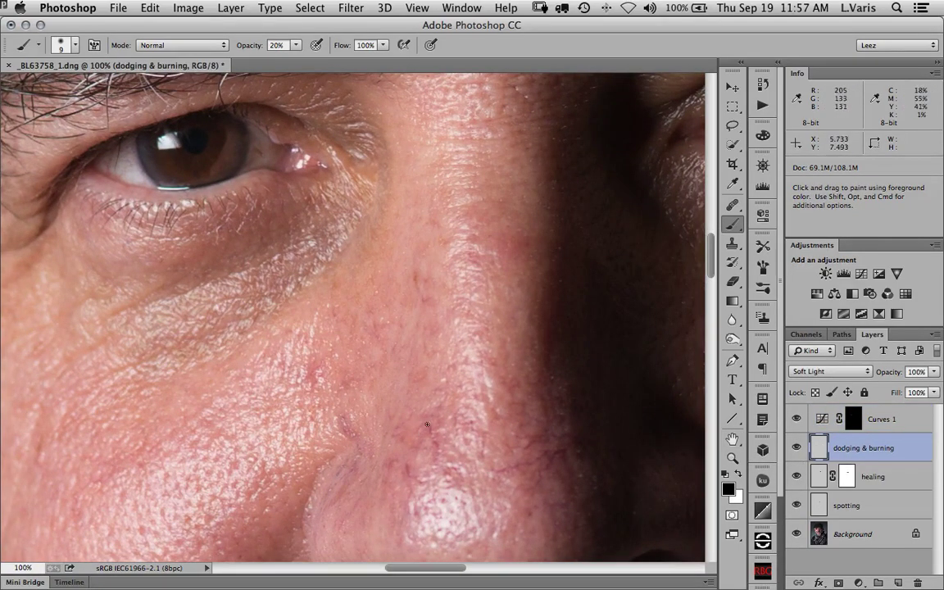
pyautogui.moveTo(426, 426); pyautogui.dragTo(389, 401)
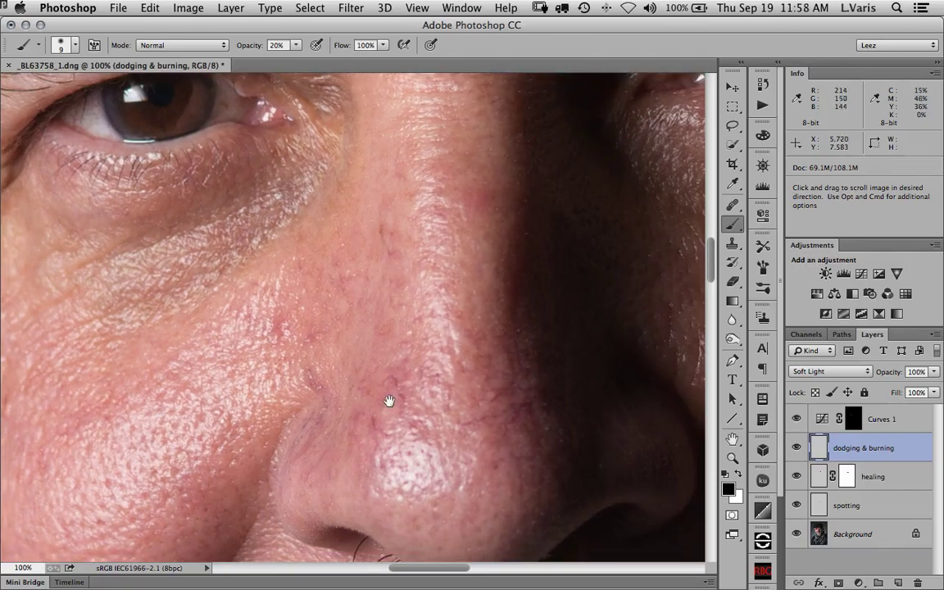
pyautogui.keyDown('super'); pyautogui.click(391, 401); pyautogui.keyUp('super')
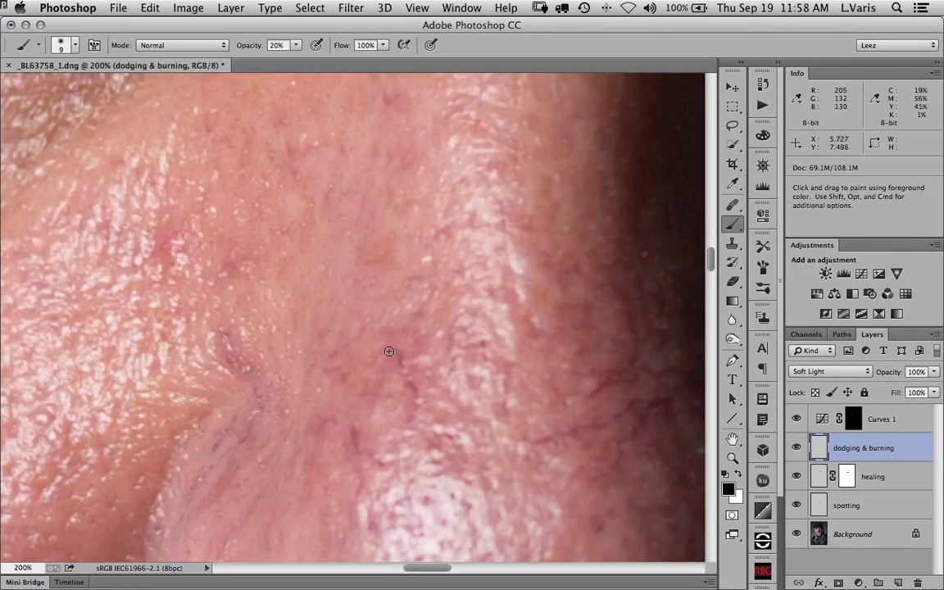
pyautogui.click(737, 474)
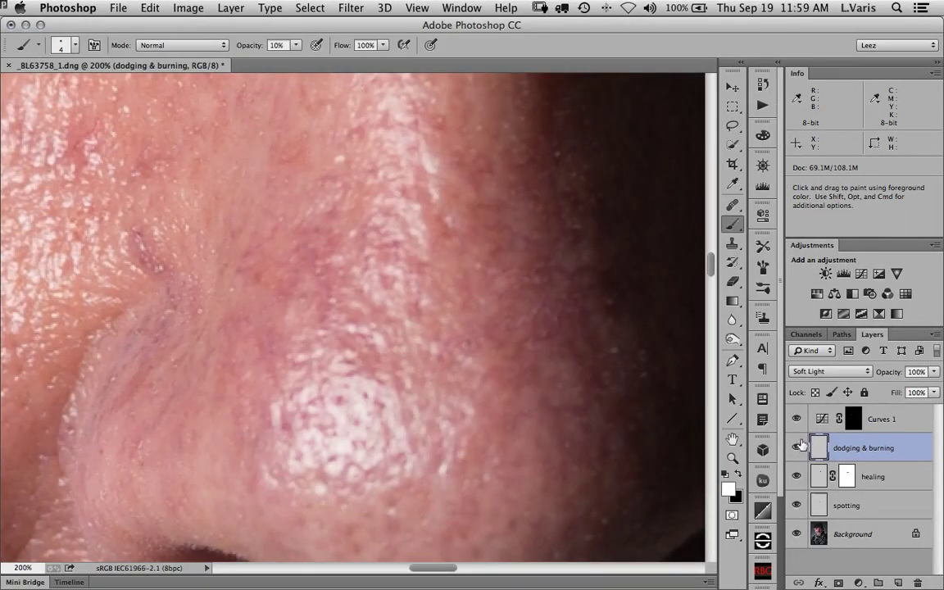
# - Toggle the dodging & burning layer's visibility to compare the nose veins before and after, leaving the layer shown
pyautogui.click(798, 449)
pyautogui.click(798, 448)
pyautogui.click(798, 449)
pyautogui.click(797, 448)
# - Partly erase the dodging on the nose's shadow side with a soft 38-pixel Eraser at 5% opacity, and compare it with the layer hidden
pyautogui.press('e')
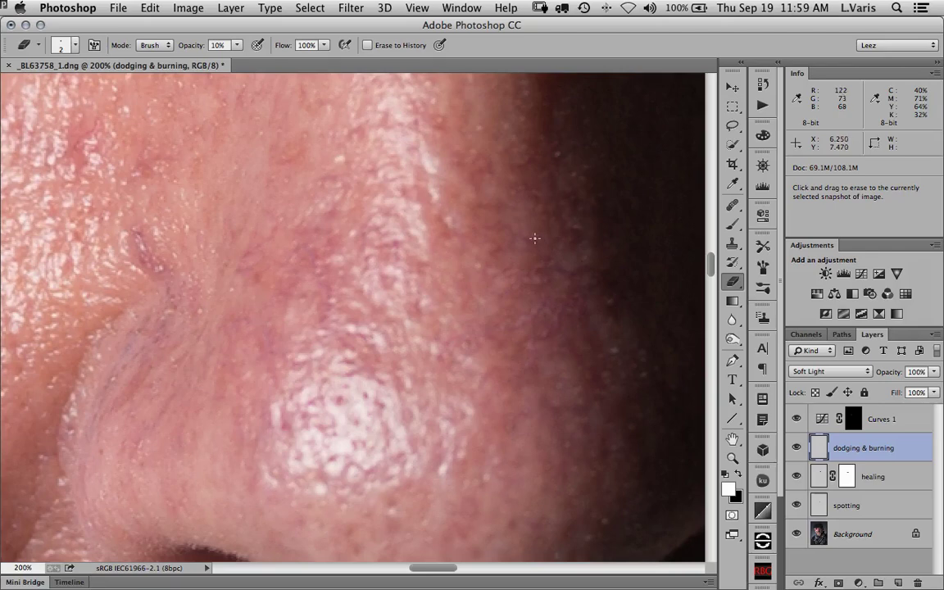
pyautogui.moveTo(534, 237); pyautogui.dragTo(564, 239)
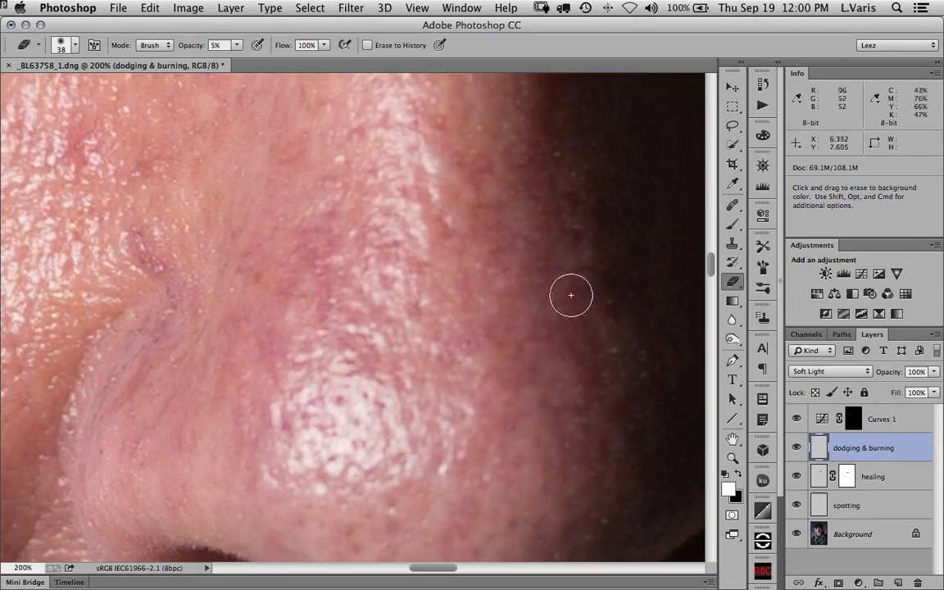
pyautogui.click(797, 448)
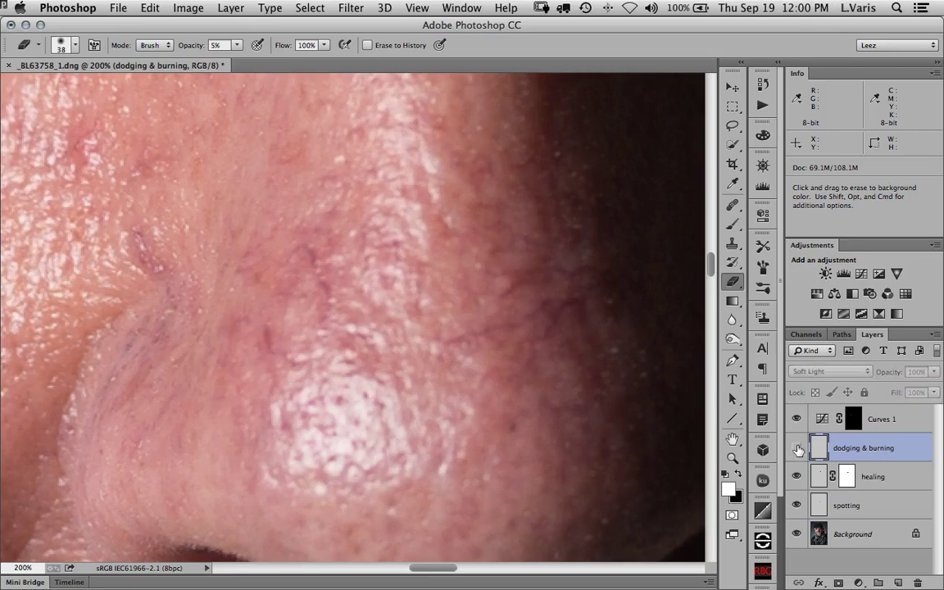
pyautogui.click(797, 448)
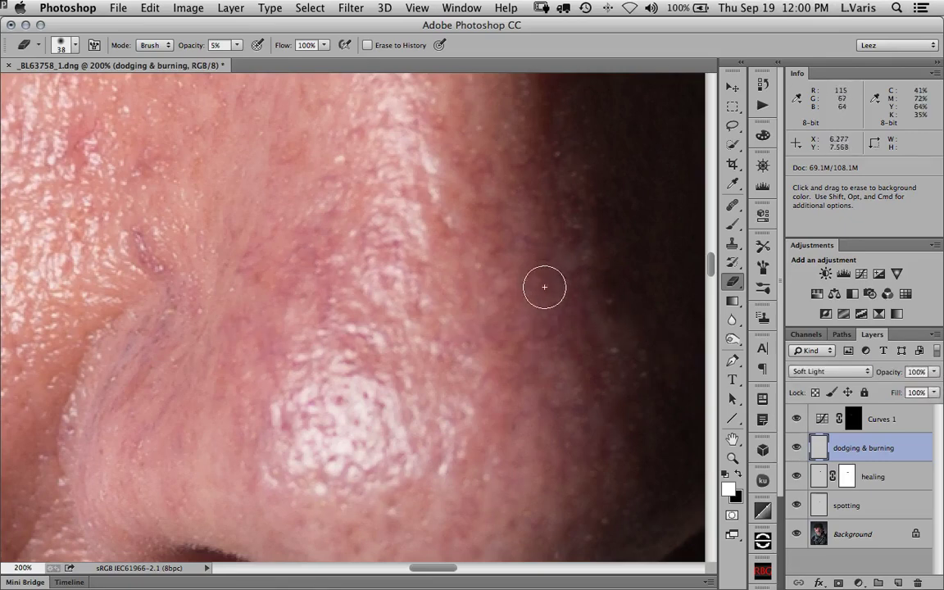
pyautogui.click(797, 448)
pyautogui.click(797, 449)
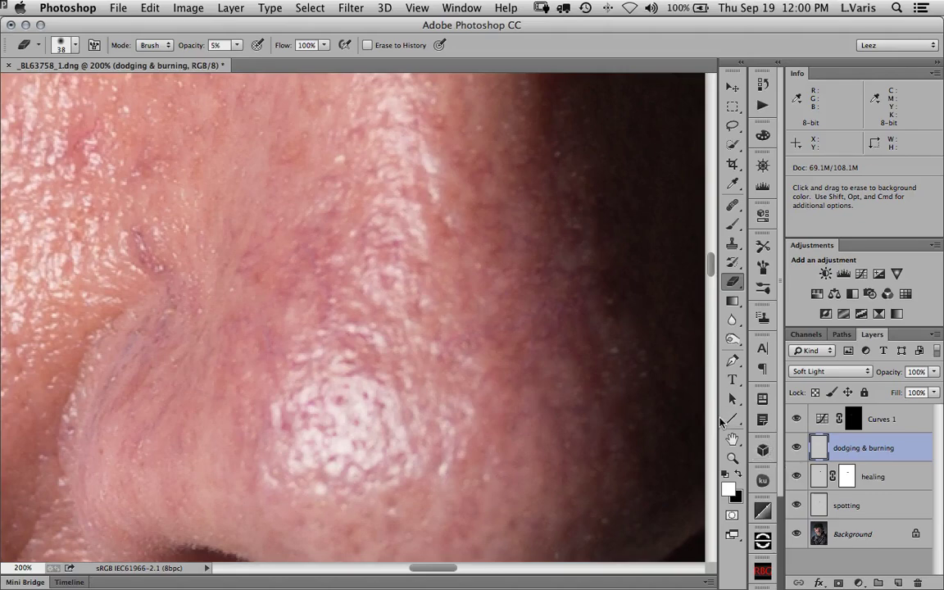
# - Examine the nose retouching at progressively wider views with the dodging & burning layer hidden and shown, leaving the layer visible
pyautogui.press('super+minus')
pyautogui.press('super+minus')
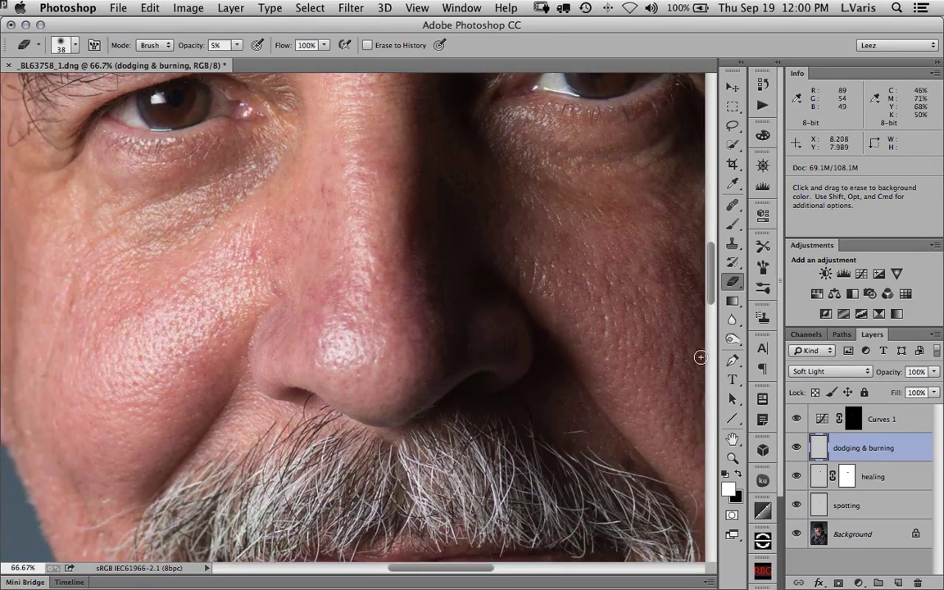
pyautogui.click(797, 449)
pyautogui.click(797, 448)
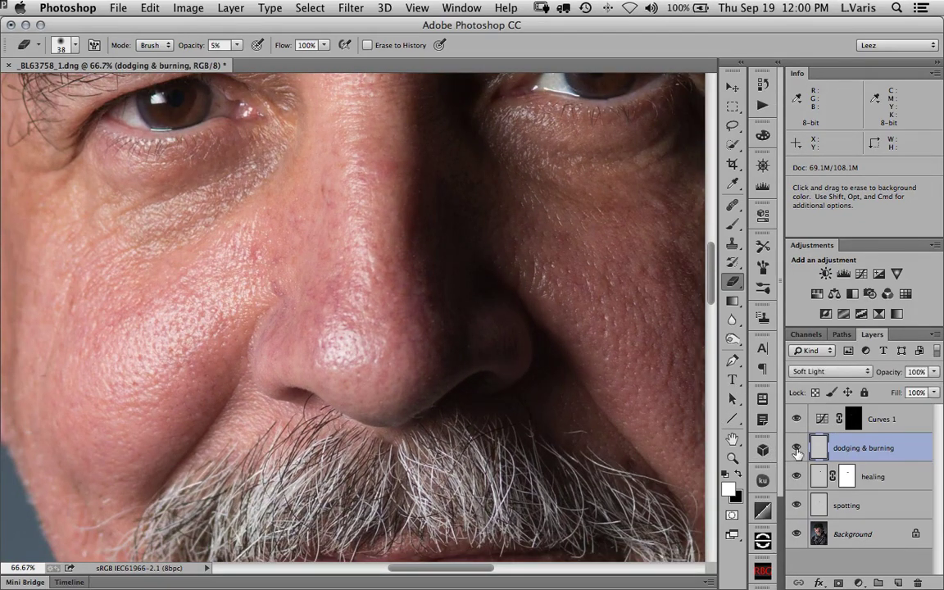
pyautogui.click(796, 448)
pyautogui.click(797, 448)
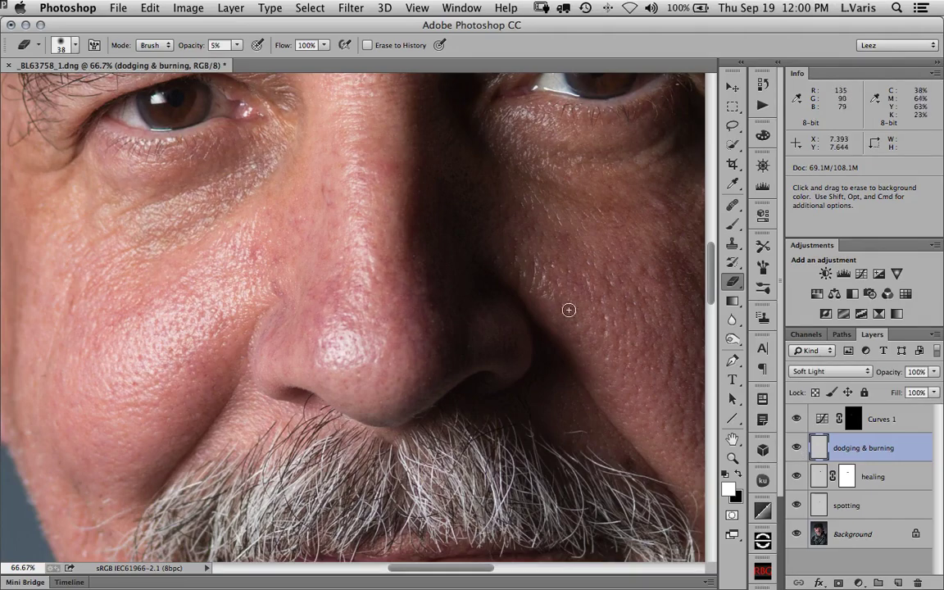
pyautogui.moveTo(536, 260); pyautogui.dragTo(521, 331)
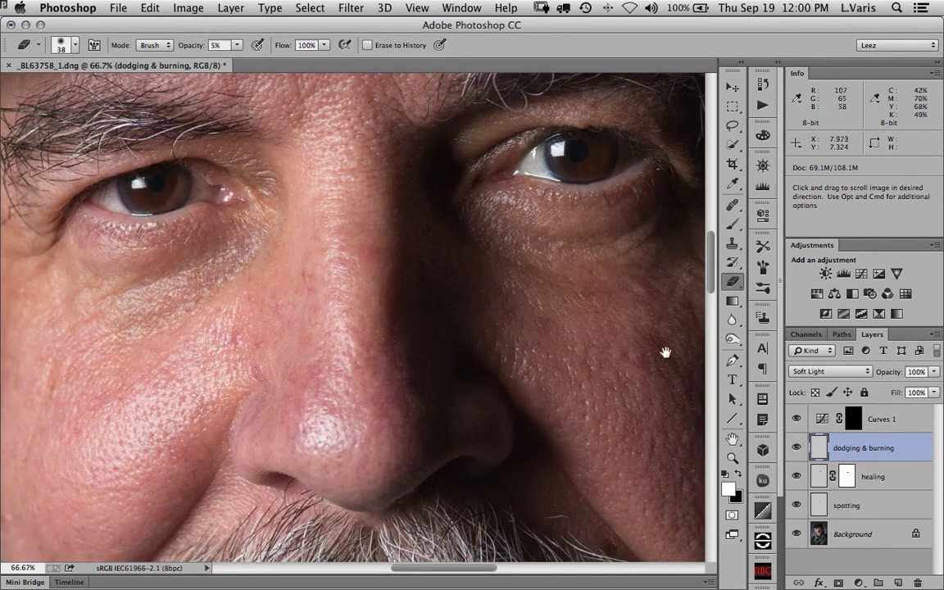
pyautogui.press('super+minus')
pyautogui.press('super+minus')
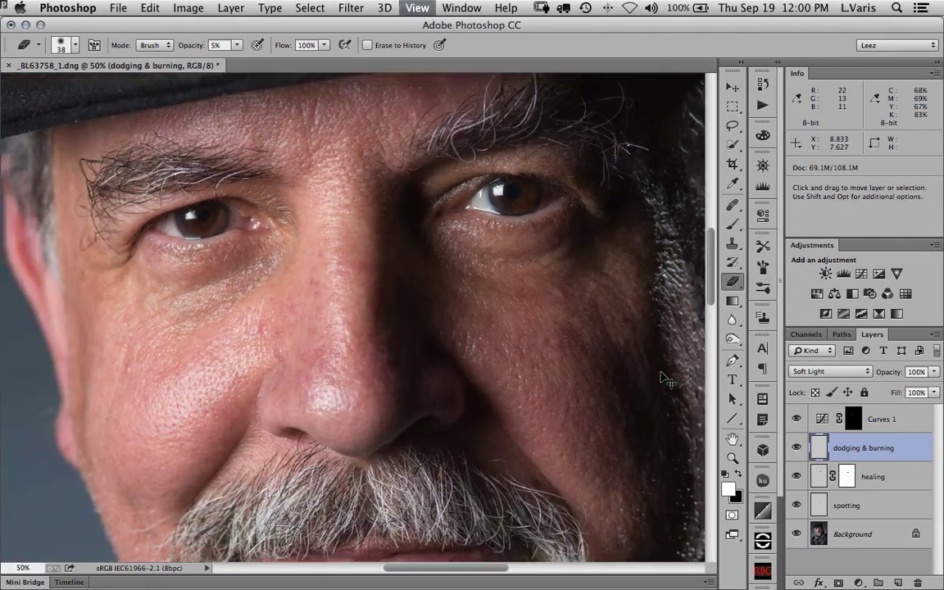
pyautogui.moveTo(571, 401); pyautogui.dragTo(580, 373)
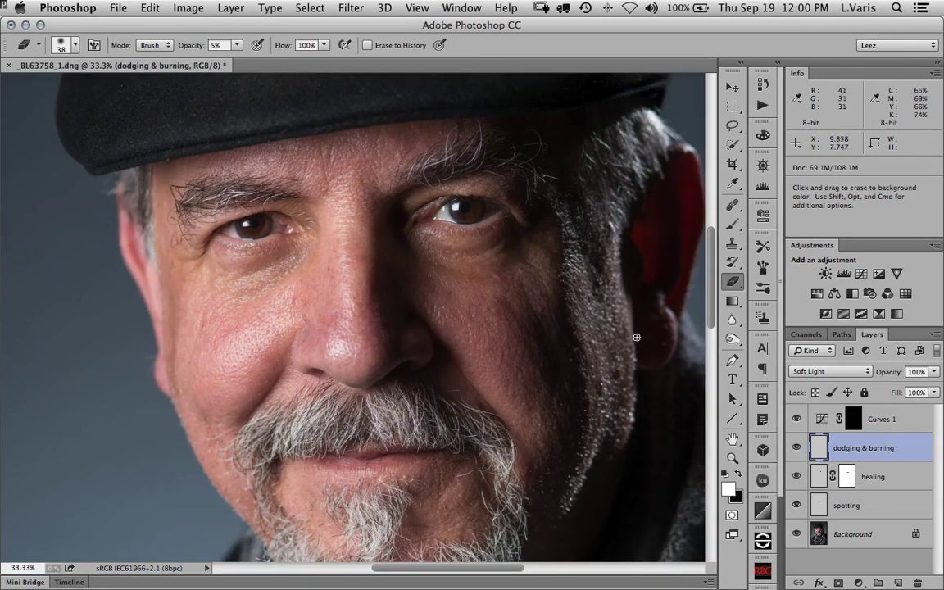
pyautogui.press('super+minus')
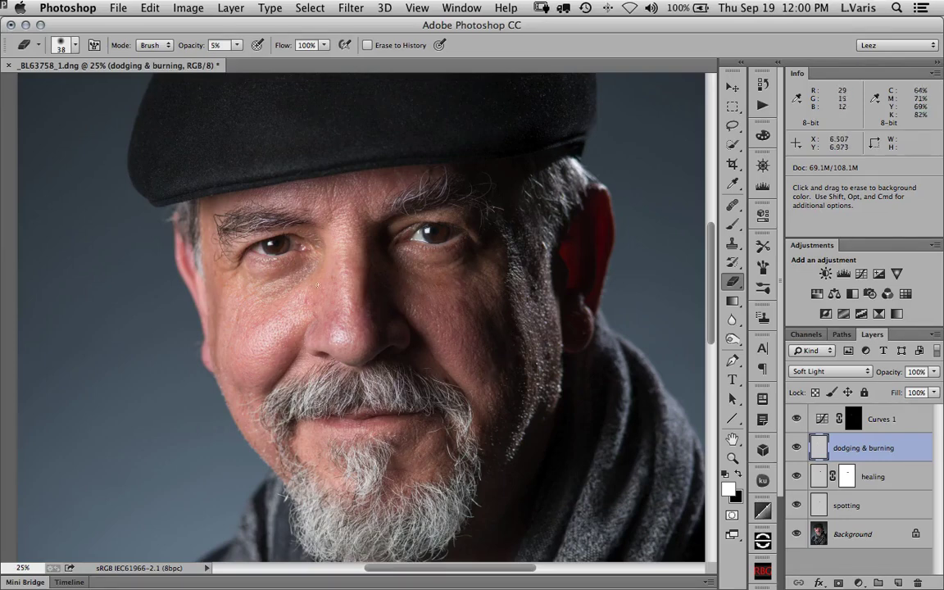
pyautogui.click(796, 448)
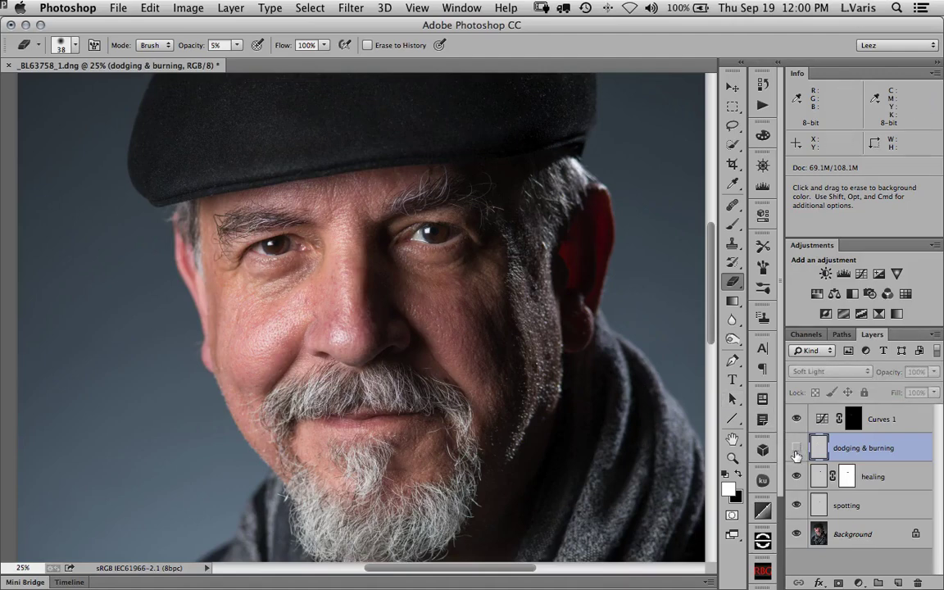
pyautogui.click(796, 448)
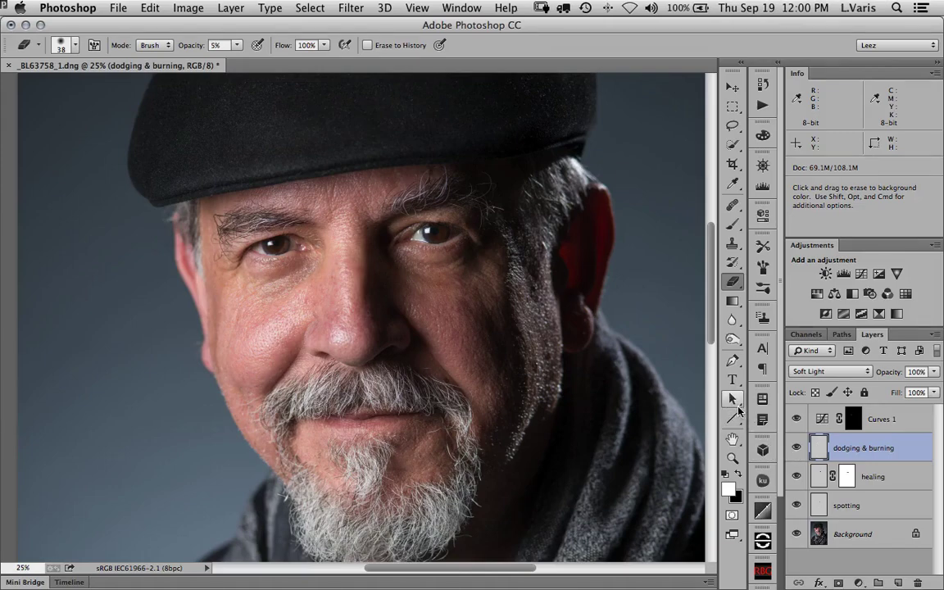
# - On the spotting layer, remove the lint specks from the middle of the cap with a content-aware Spot Healing Brush
pyautogui.press('super+minus')
pyautogui.press('super+minus')
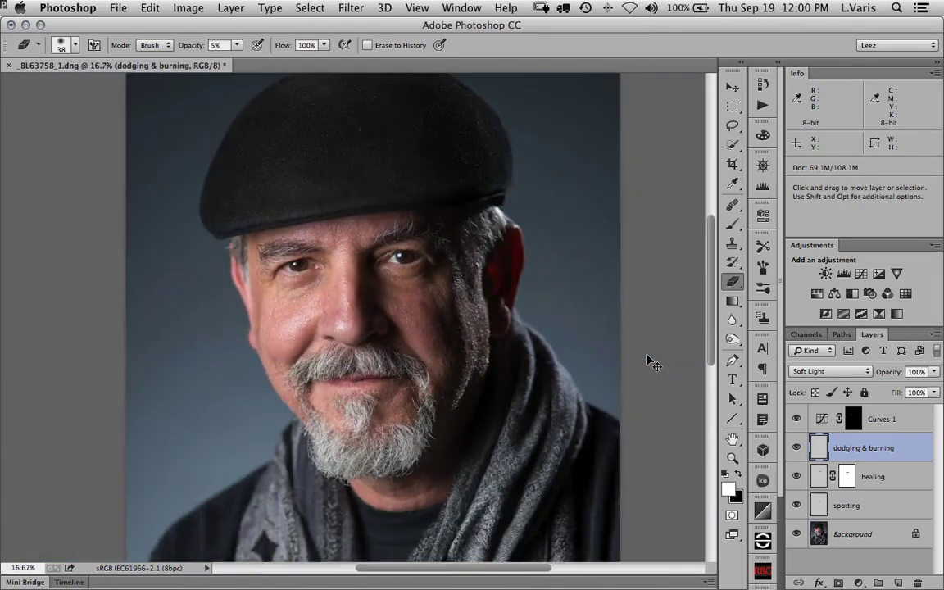
pyautogui.press('super+space')
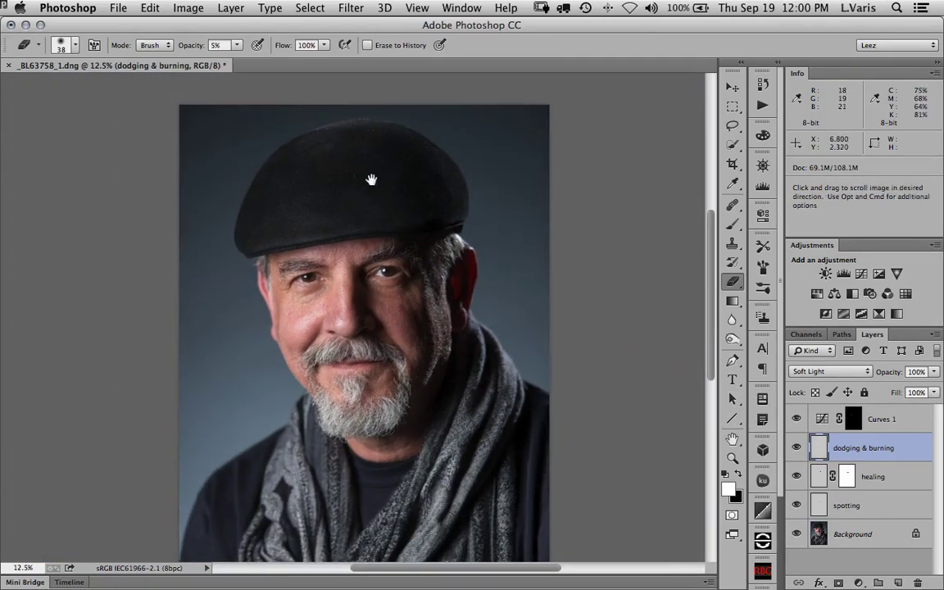
pyautogui.moveTo(370, 179); pyautogui.dragTo(381, 272)
pyautogui.click(381, 245)
pyautogui.click(387, 247)
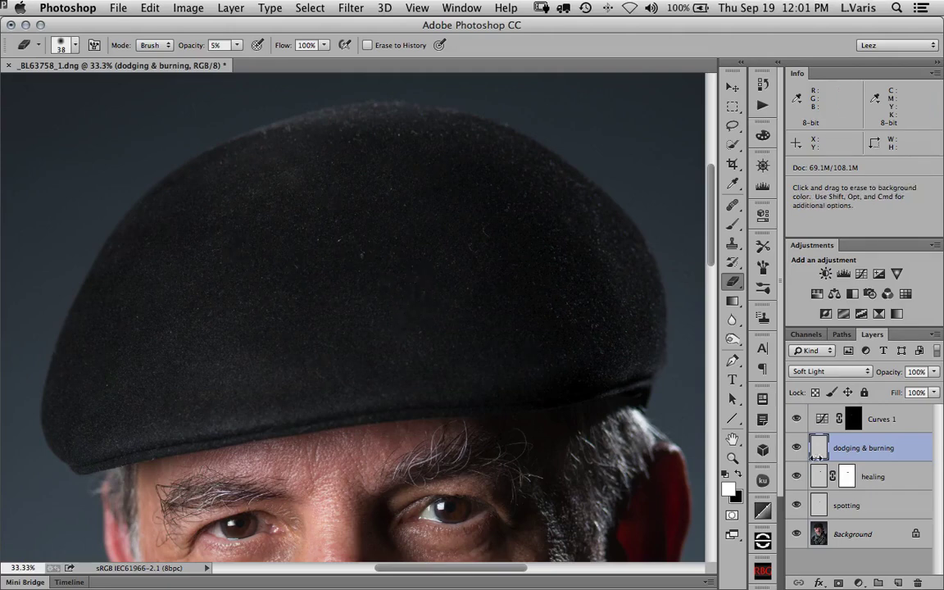
pyautogui.click(901, 424)
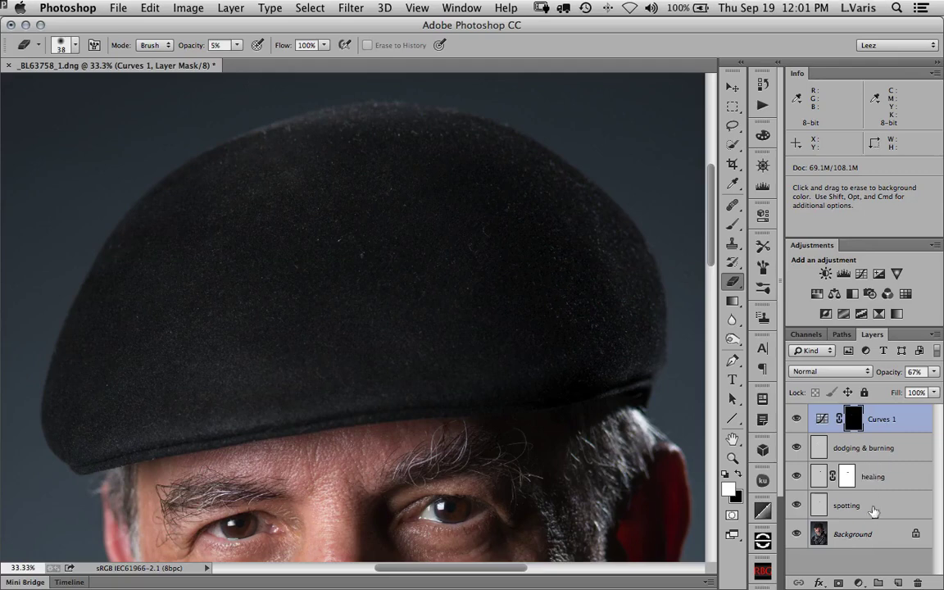
pyautogui.click(811, 506)
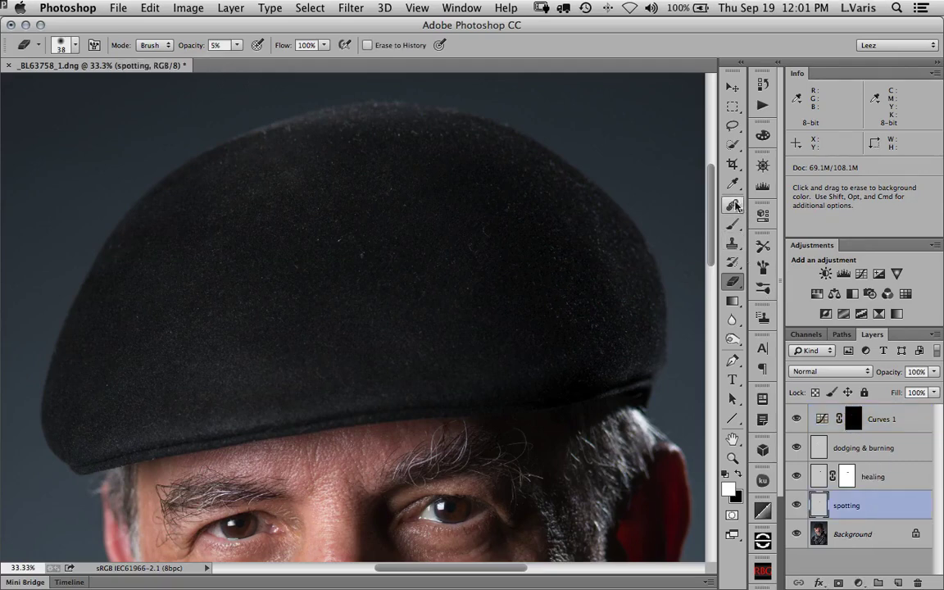
pyautogui.press('j')
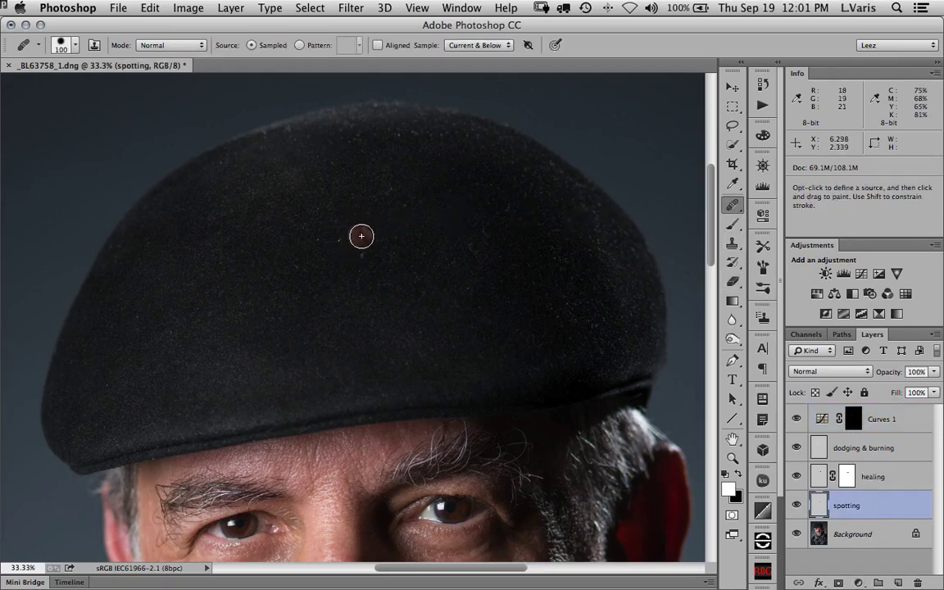
pyautogui.rightClick(735, 209)
pyautogui.click(799, 199)
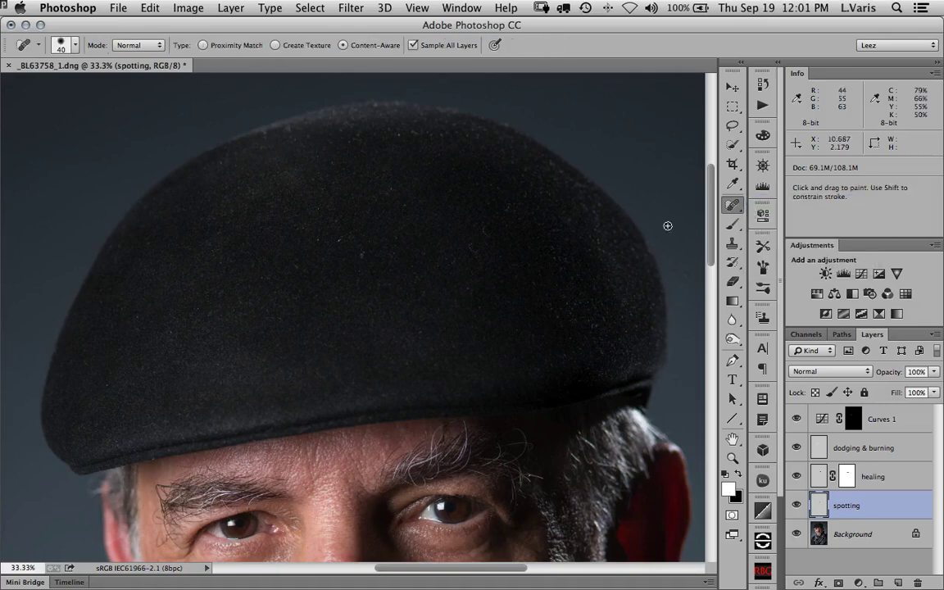
pyautogui.click(325, 236)
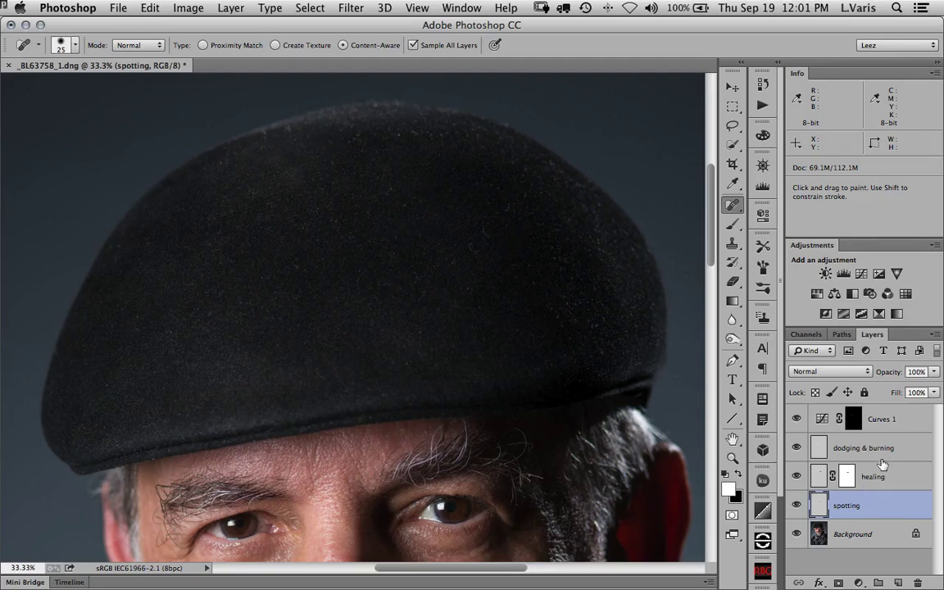
# - Stamp a merged copy of all visible layers onto a new layer above Curves 1
pyautogui.click(917, 422)
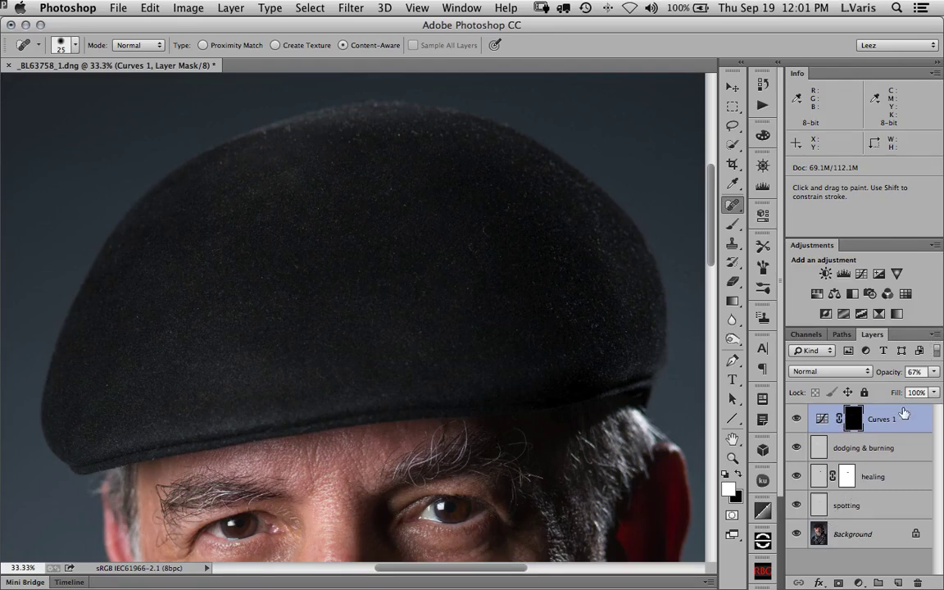
pyautogui.click(935, 337)
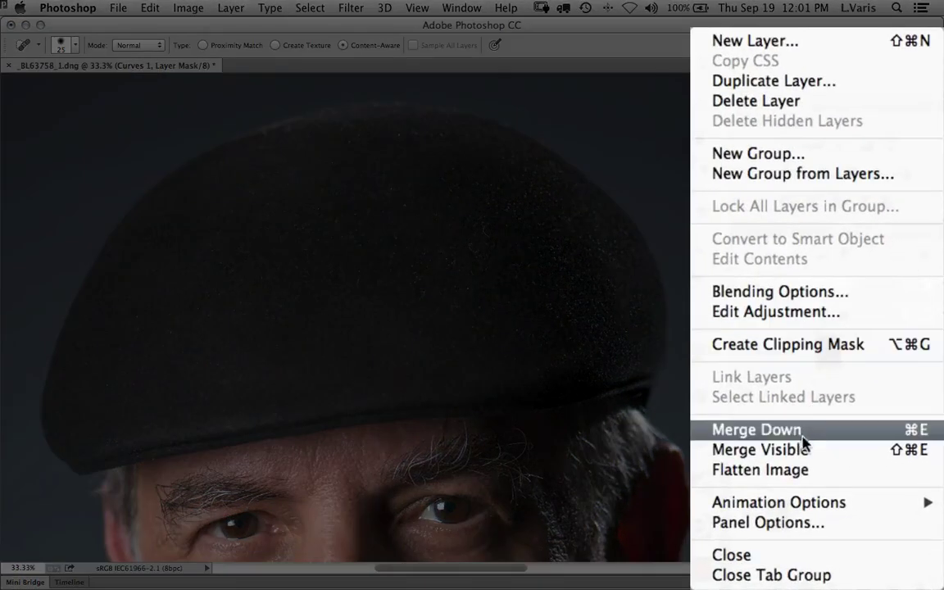
pyautogui.keyDown('alt'); pyautogui.click(805, 449); pyautogui.keyUp('alt')
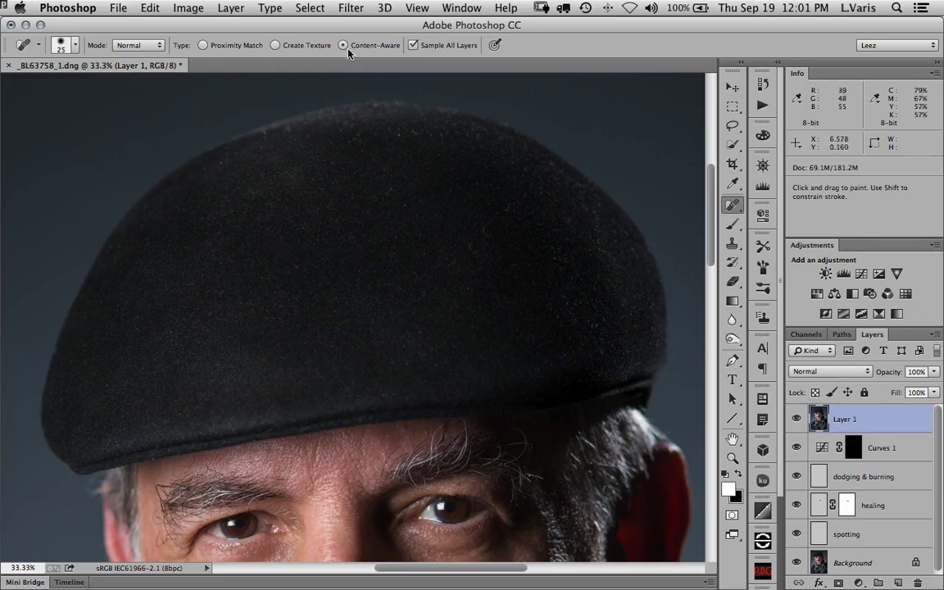
# - Apply a Surface Blur to the merged layer with a radius of 17 pixels and a threshold of 58 levels
pyautogui.click(349, 9)
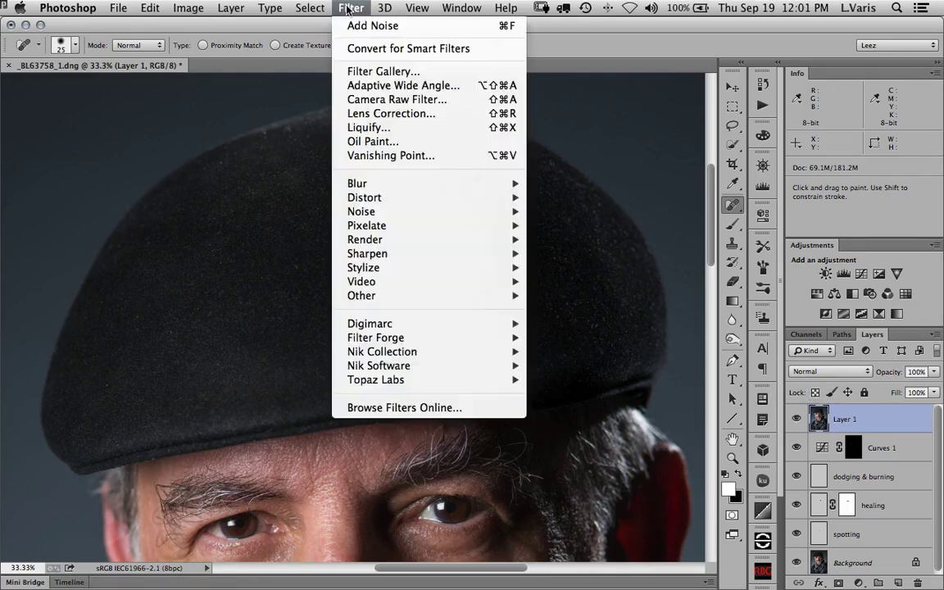
pyautogui.moveTo(361, 187)
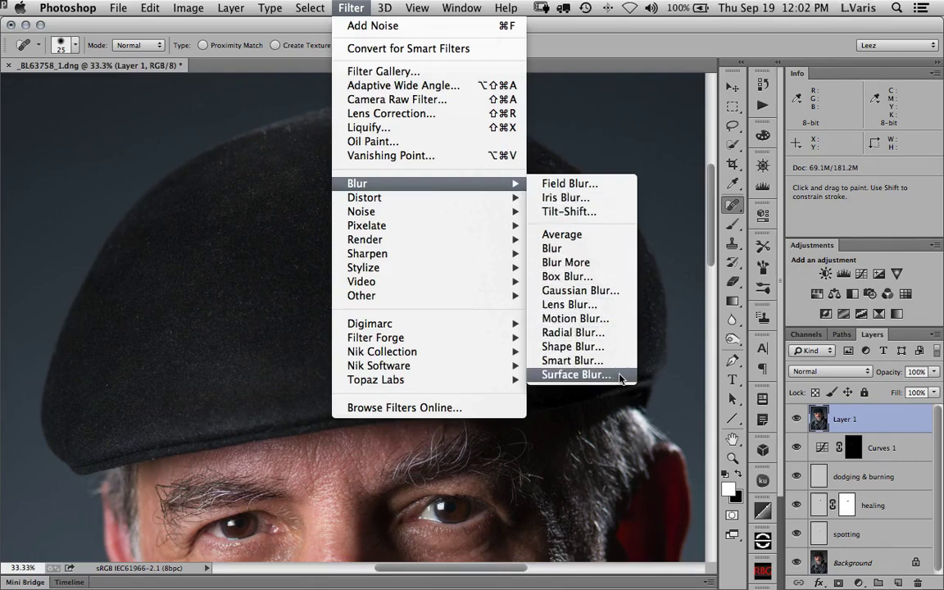
pyautogui.press('Escape')
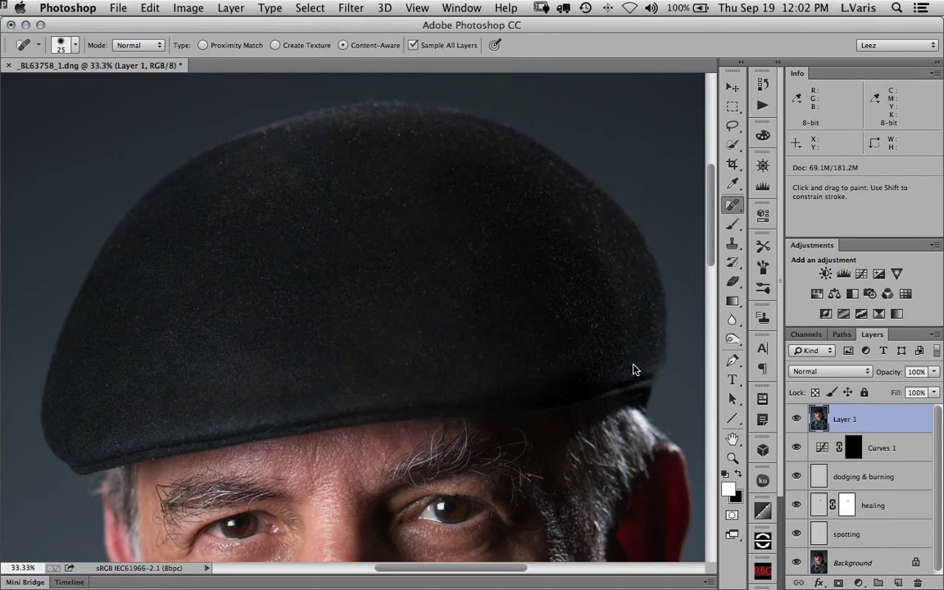
pyautogui.press('h')
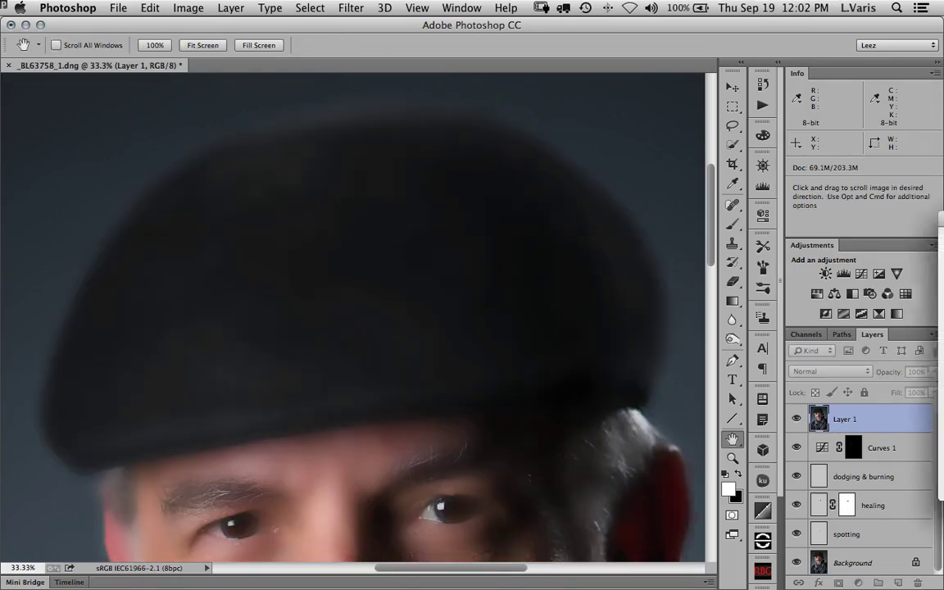
pyautogui.press('super+alt+f')
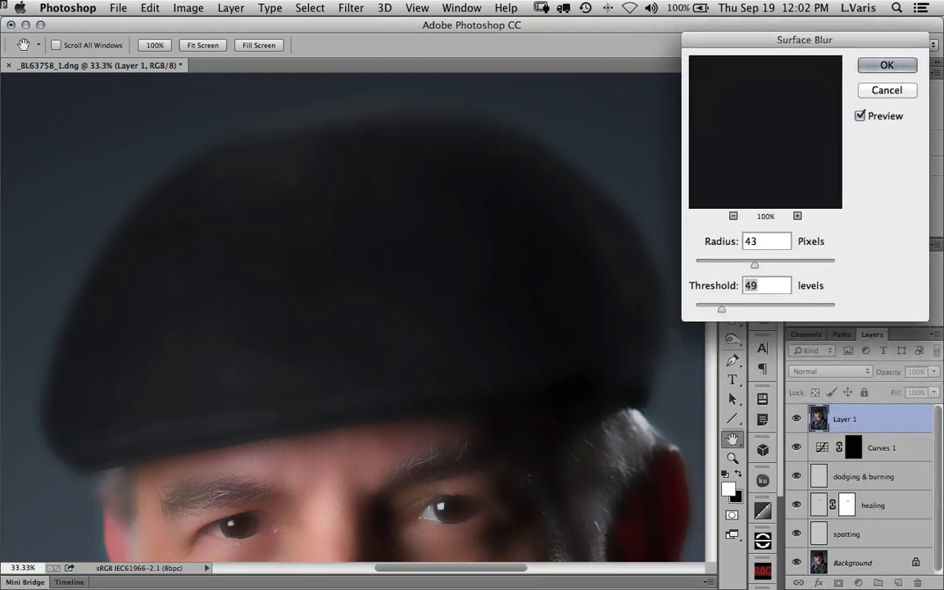
pyautogui.moveTo(721, 309)
pyautogui.mouseDown()
pyautogui.moveTo(737, 312)
pyautogui.moveTo(712, 310)
pyautogui.mouseUp()
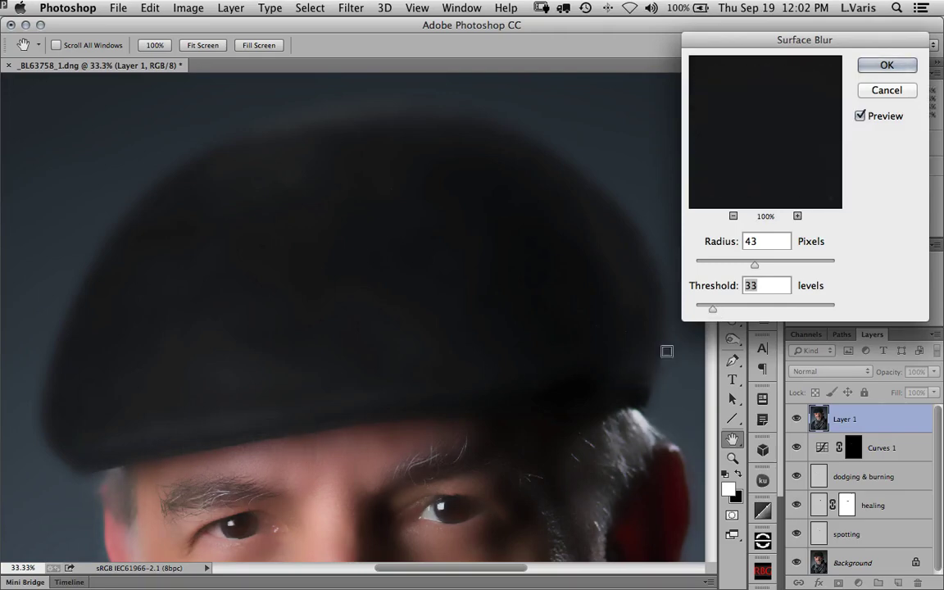
pyautogui.moveTo(715, 310); pyautogui.dragTo(725, 310)
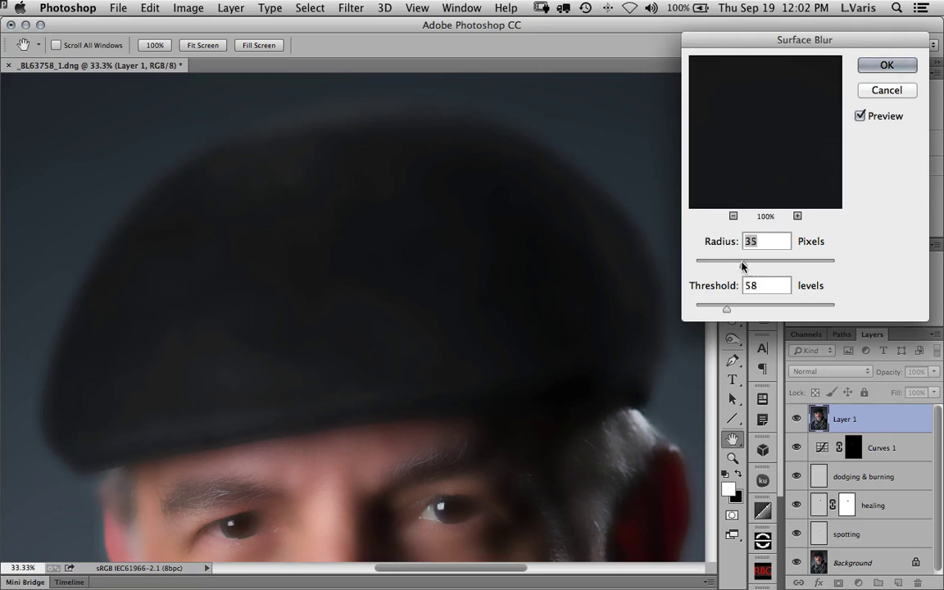
pyautogui.moveTo(738, 267); pyautogui.dragTo(720, 267)
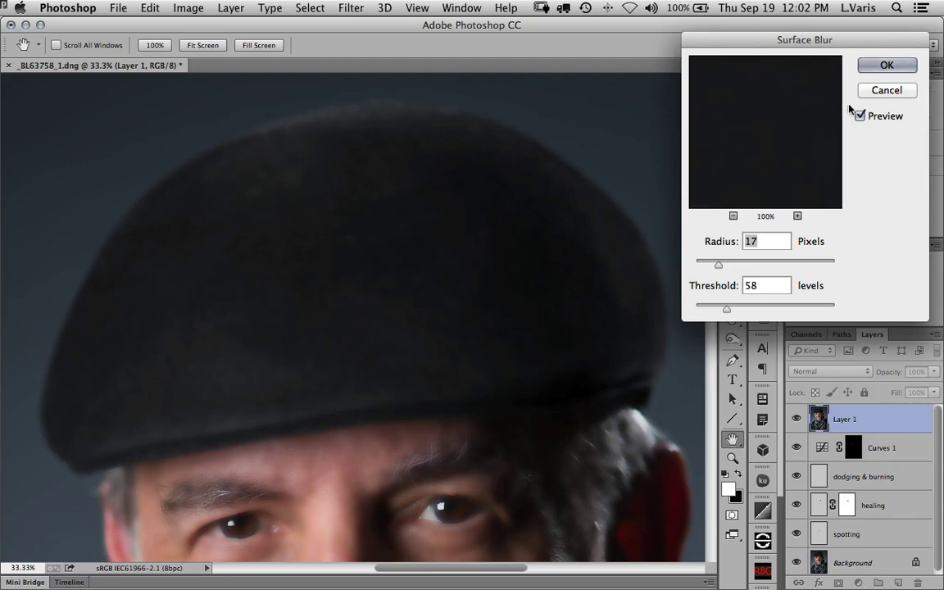
pyautogui.click(886, 65)
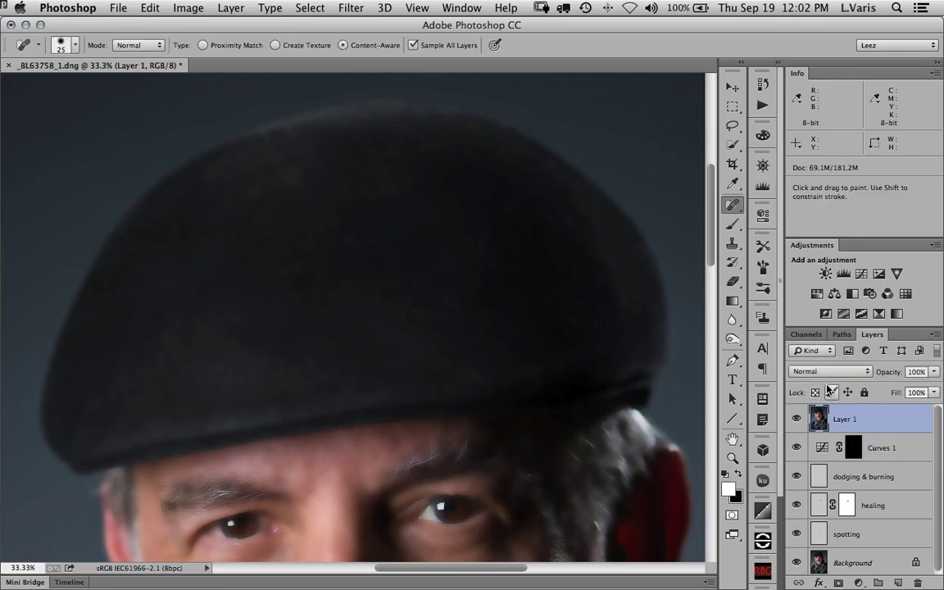
# - Set the blurred Layer 1's blend mode to Darken and give it a black layer mask that hides everything
pyautogui.click(841, 375)
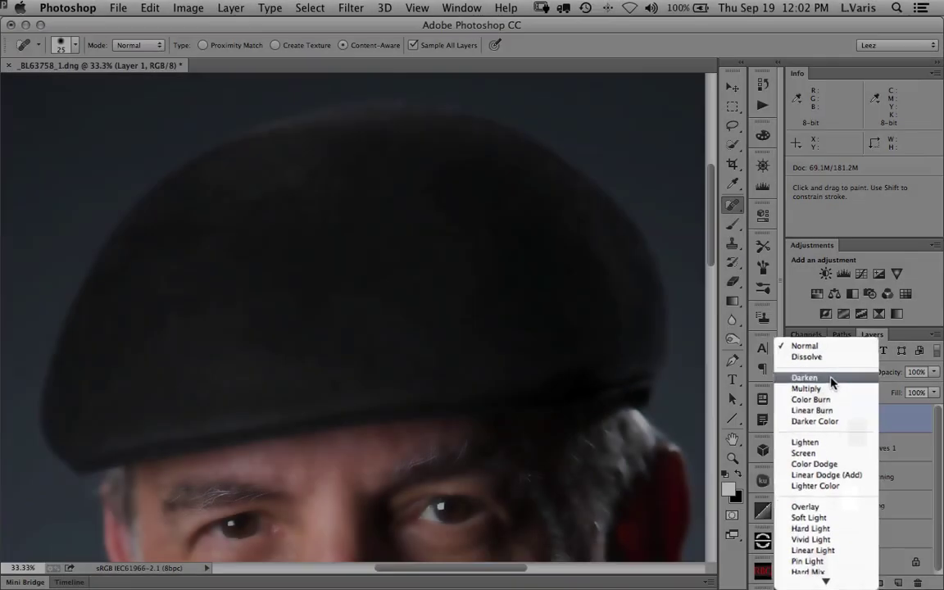
pyautogui.click(831, 353)
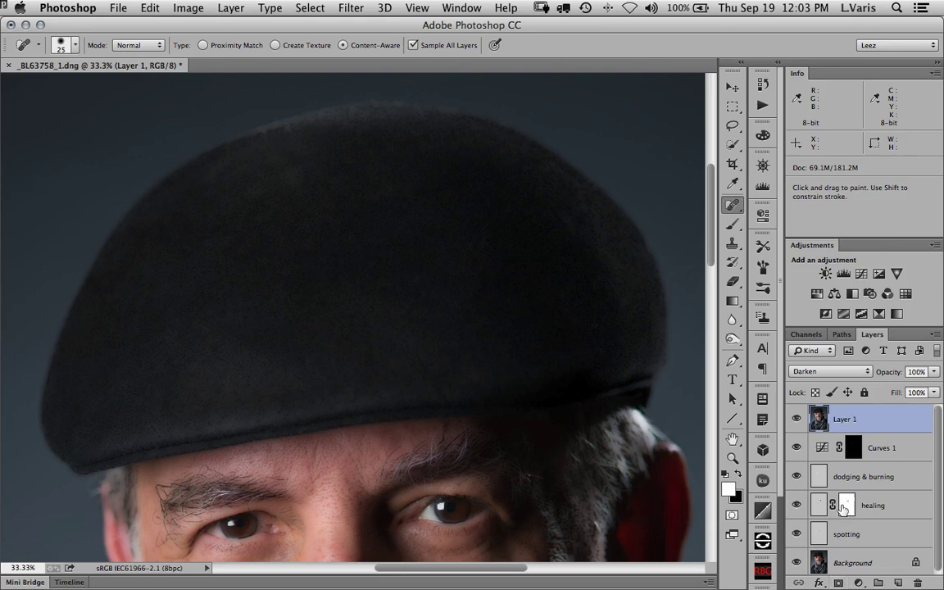
pyautogui.keyDown('alt'); pyautogui.click(839, 583); pyautogui.keyUp('alt')
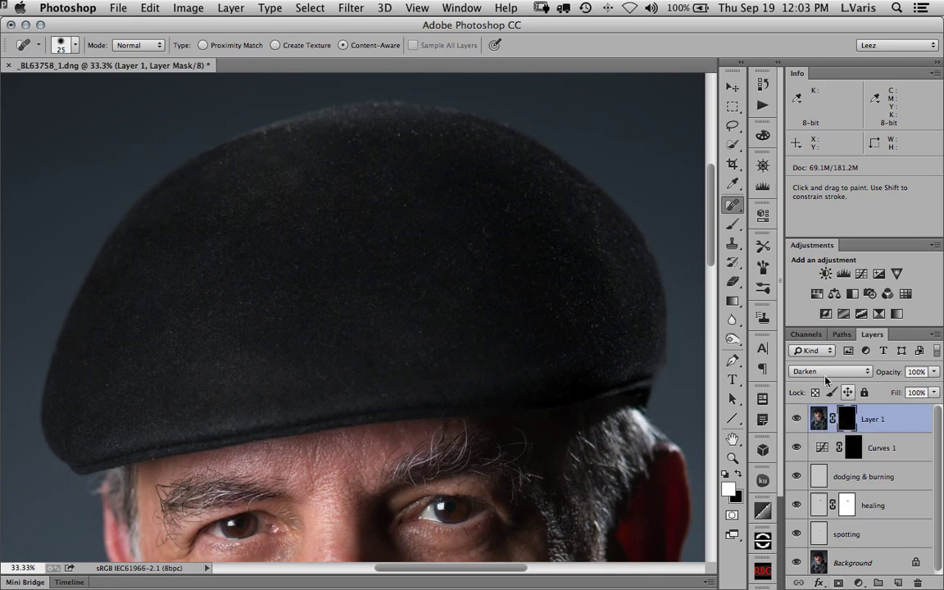
# - Paint white on Layer 1's mask across the cap with a soft 241-pixel brush, first at 100% opacity and mainly at 30%
pyautogui.press('b')
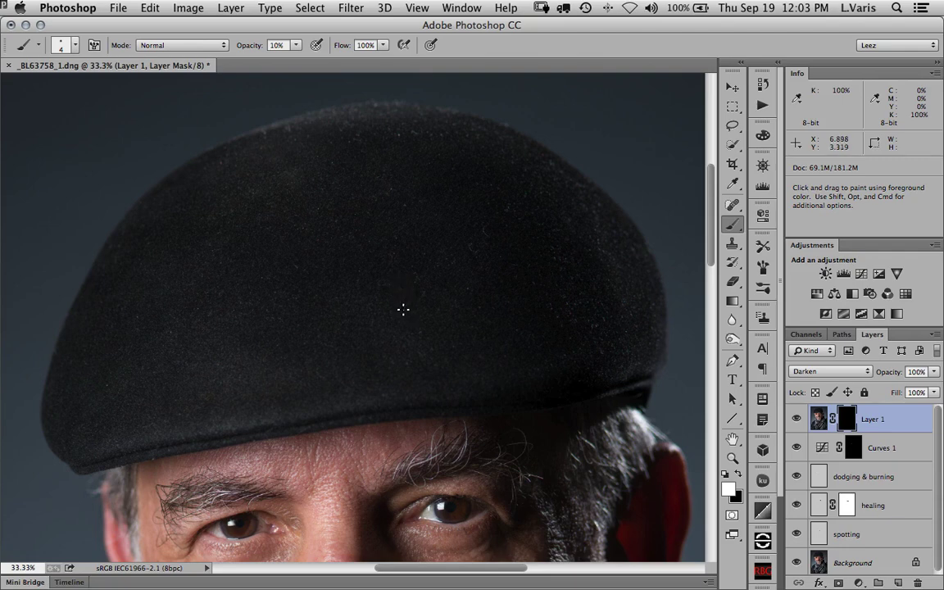
pyautogui.moveTo(418, 300); pyautogui.dragTo(443, 295)
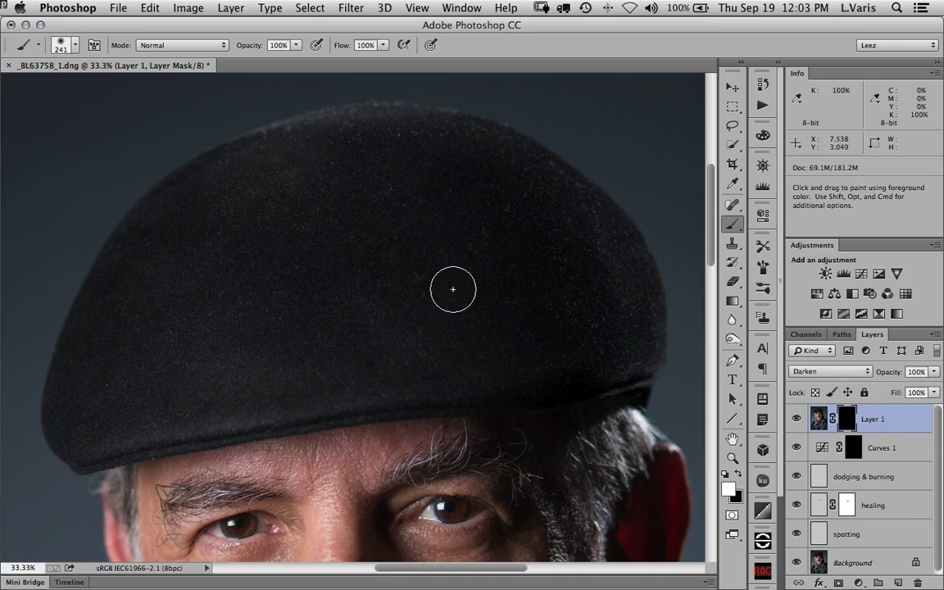
pyautogui.press('0')
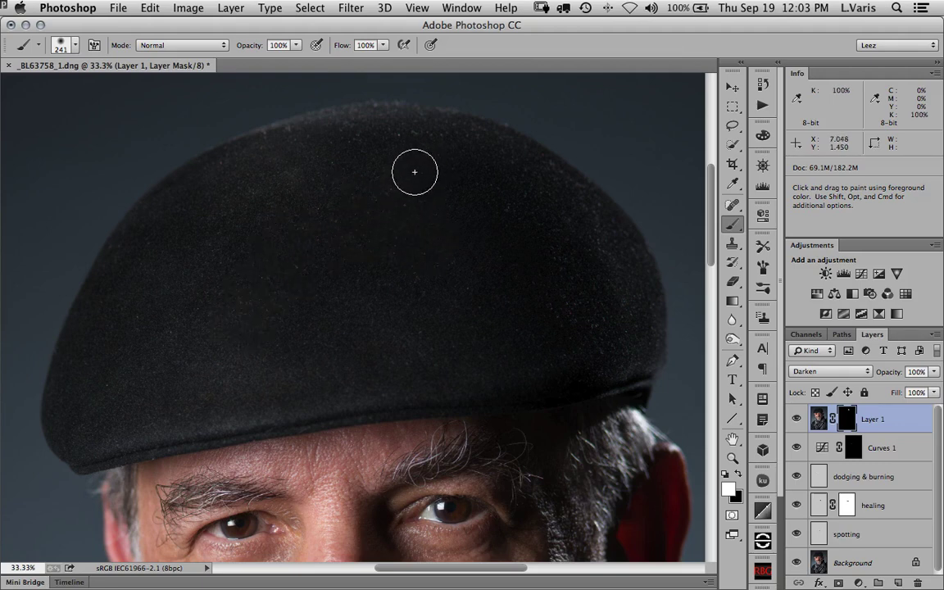
pyautogui.press('3')
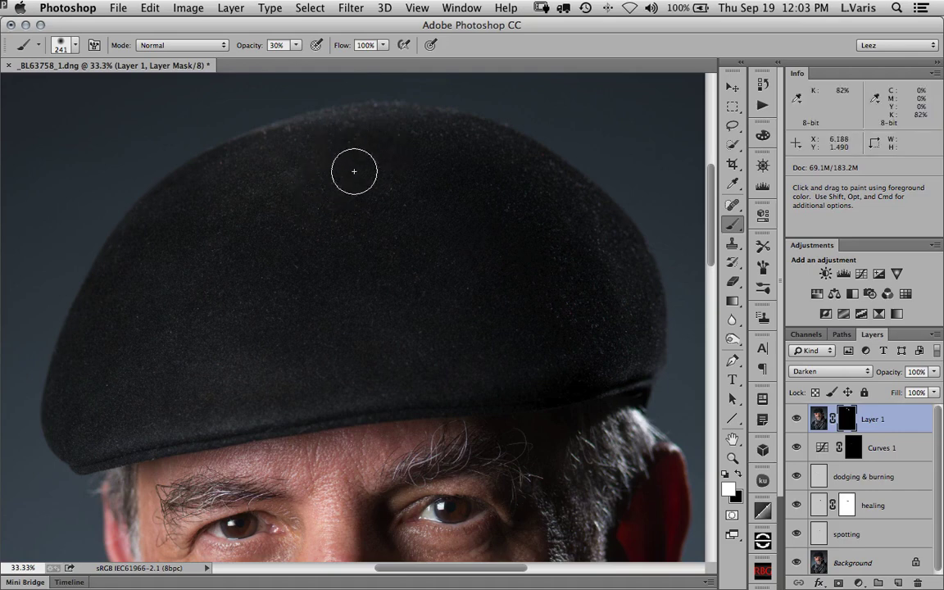
pyautogui.moveTo(268, 281)
pyautogui.mouseDown()
pyautogui.moveTo(341, 251)
pyautogui.moveTo(384, 219)
pyautogui.moveTo(430, 217)
pyautogui.moveTo(480, 300)
pyautogui.moveTo(409, 361)
pyautogui.moveTo(521, 209)
pyautogui.moveTo(592, 236)
pyautogui.moveTo(556, 299)
pyautogui.moveTo(613, 308)
pyautogui.moveTo(588, 245)
pyautogui.moveTo(592, 218)
pyautogui.moveTo(498, 217)
pyautogui.moveTo(550, 342)
pyautogui.mouseUp()
pyautogui.moveTo(350, 333)
pyautogui.mouseDown()
pyautogui.moveTo(228, 316)
pyautogui.moveTo(209, 302)
pyautogui.moveTo(133, 333)
pyautogui.moveTo(121, 383)
pyautogui.mouseUp()
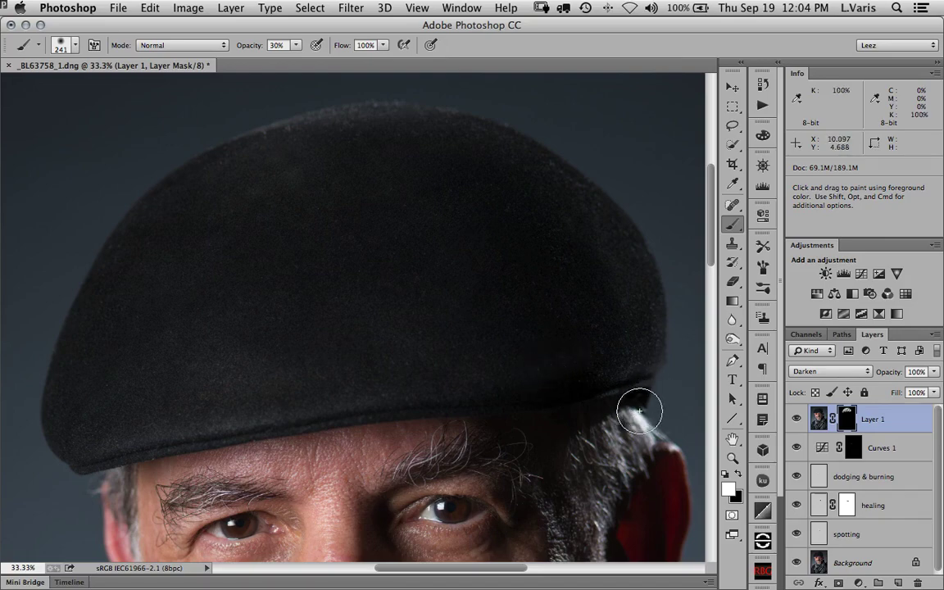
# - Paint white on Layer 1's mask along the cap's upper edge with a 50-pixel brush at 30% opacity
pyautogui.press('super+minus')
pyautogui.press('super+minus')
pyautogui.press('super+minus')
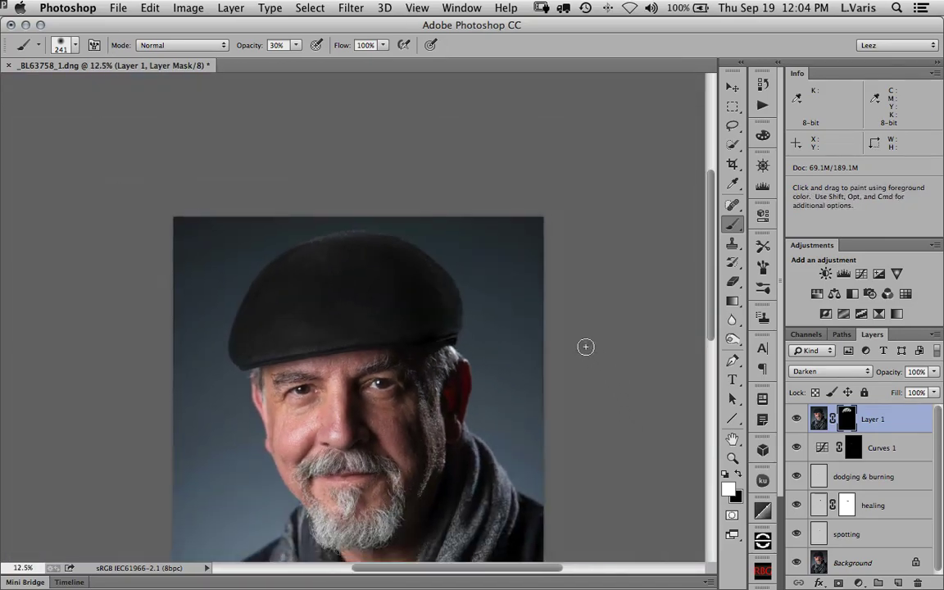
pyautogui.moveTo(417, 307); pyautogui.dragTo(416, 287)
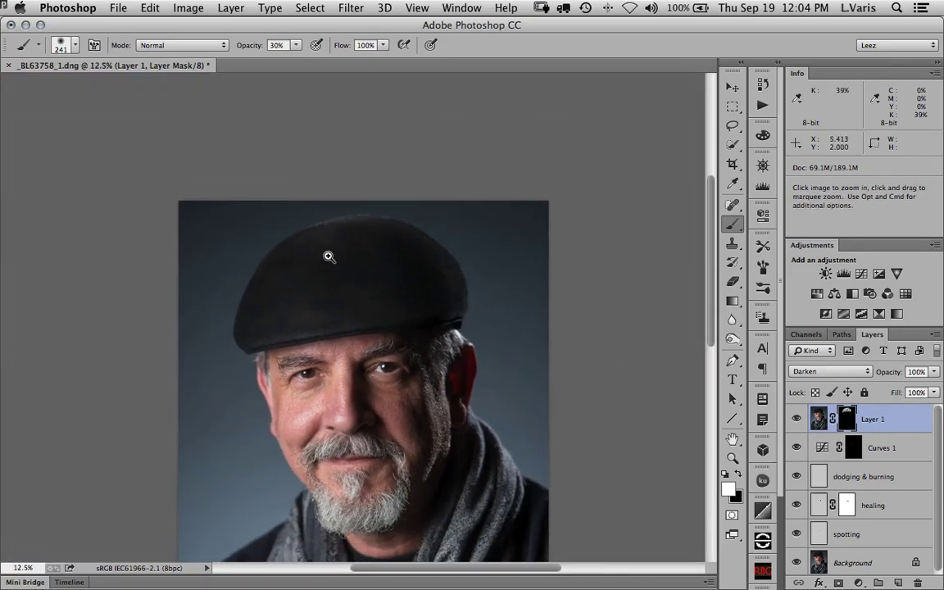
pyautogui.click(331, 258)
pyautogui.click(343, 226)
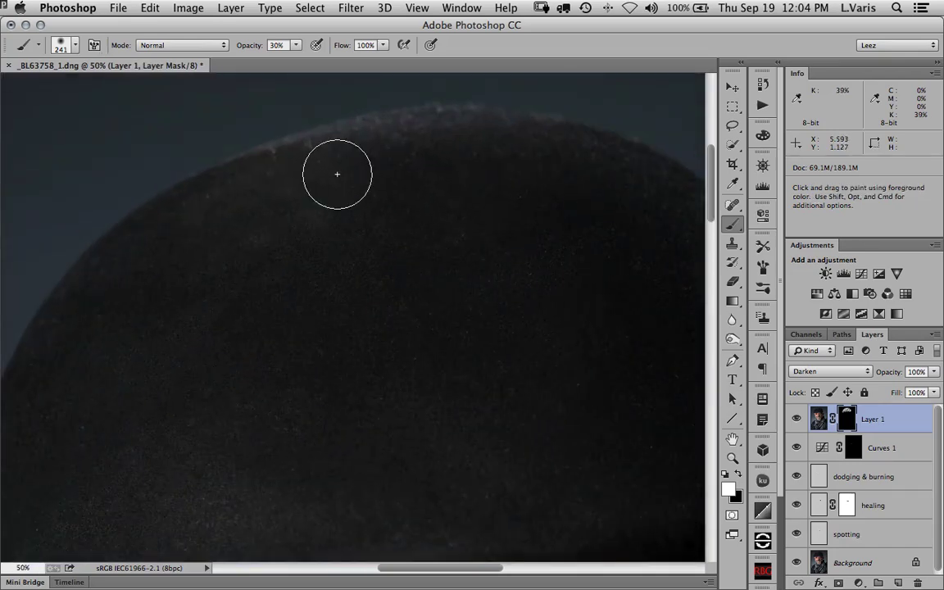
pyautogui.press('[')
pyautogui.press('[')
pyautogui.press('[')
pyautogui.press('[')
pyautogui.press('[')
pyautogui.press('[')
pyautogui.press('[')
pyautogui.press('[')
pyautogui.press('[')
pyautogui.press('[')
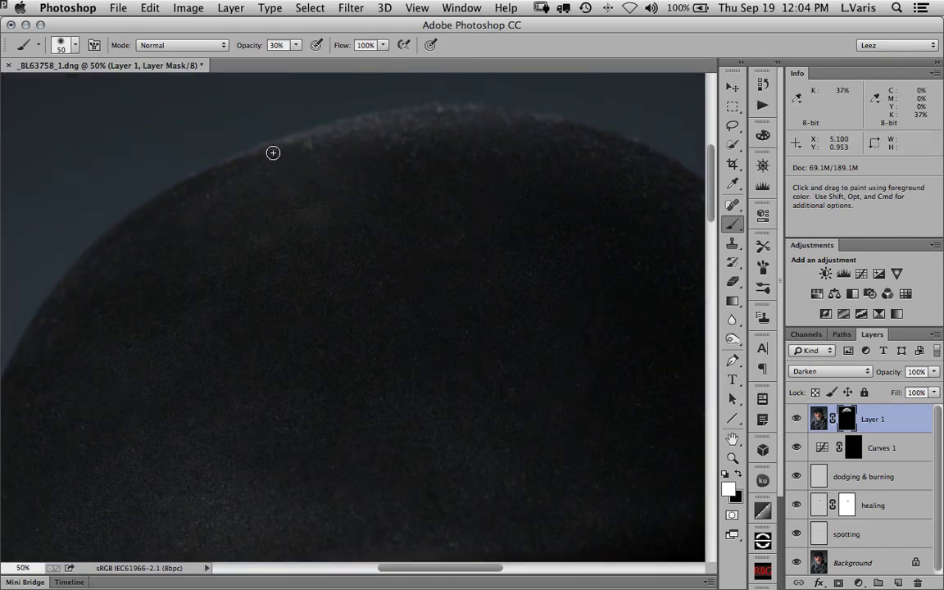
pyautogui.moveTo(306, 138); pyautogui.dragTo(302, 146)
# - Examine the retouched cap and the whole portrait at a wider view
pyautogui.press('super+minus')
pyautogui.press('super+minus')
pyautogui.press('super+minus')
pyautogui.press('super+minus')
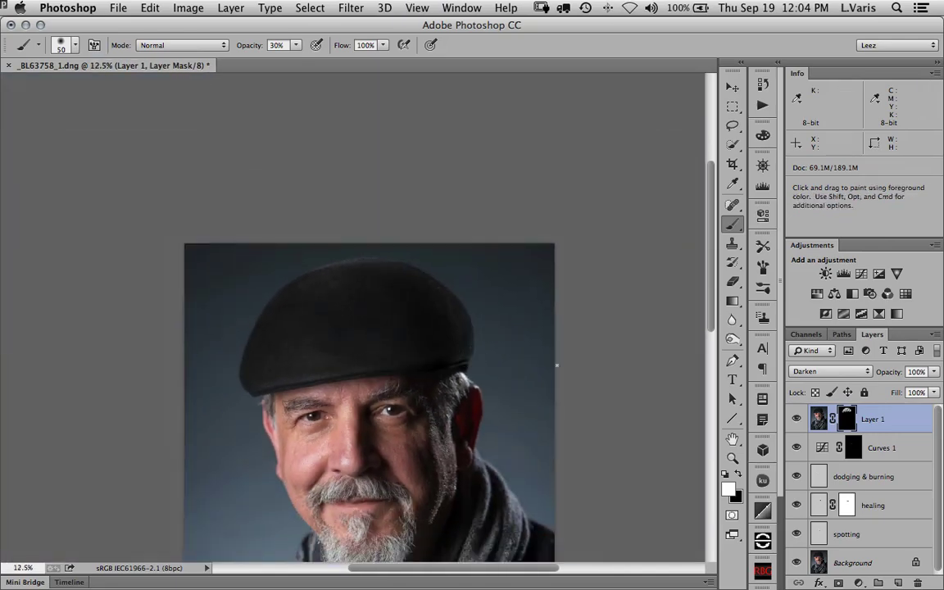
pyautogui.moveTo(539, 409); pyautogui.dragTo(579, 242)
pyautogui.press('super')
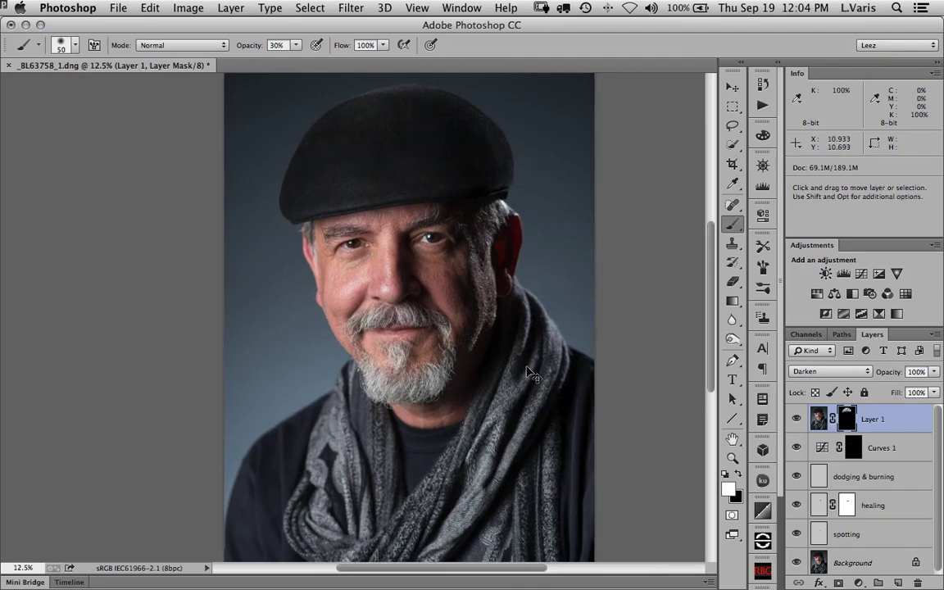
pyautogui.press('super+minus')
pyautogui.press('super+plus')
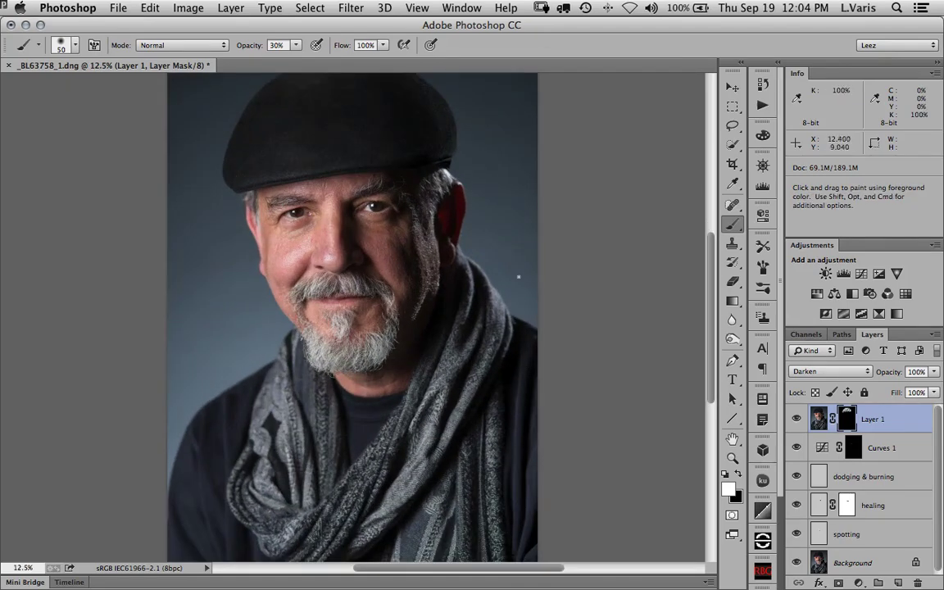
pyautogui.press('space')
pyautogui.moveTo(509, 259); pyautogui.dragTo(525, 281)
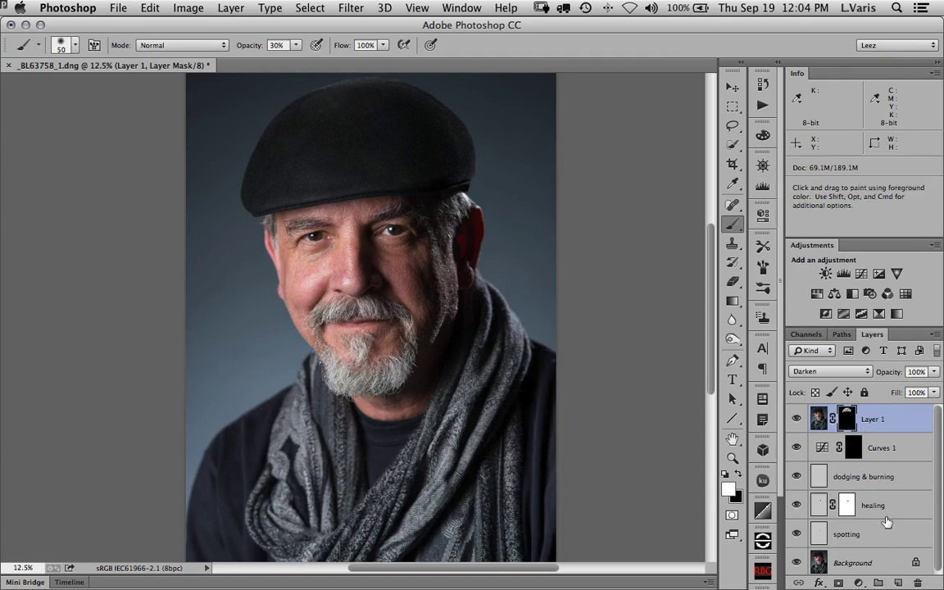
# - Create a new layer above Layer 1 and darken the portrait's lower edge with black-to-transparent linear gradients at 20% opacity
pyautogui.click(898, 582)
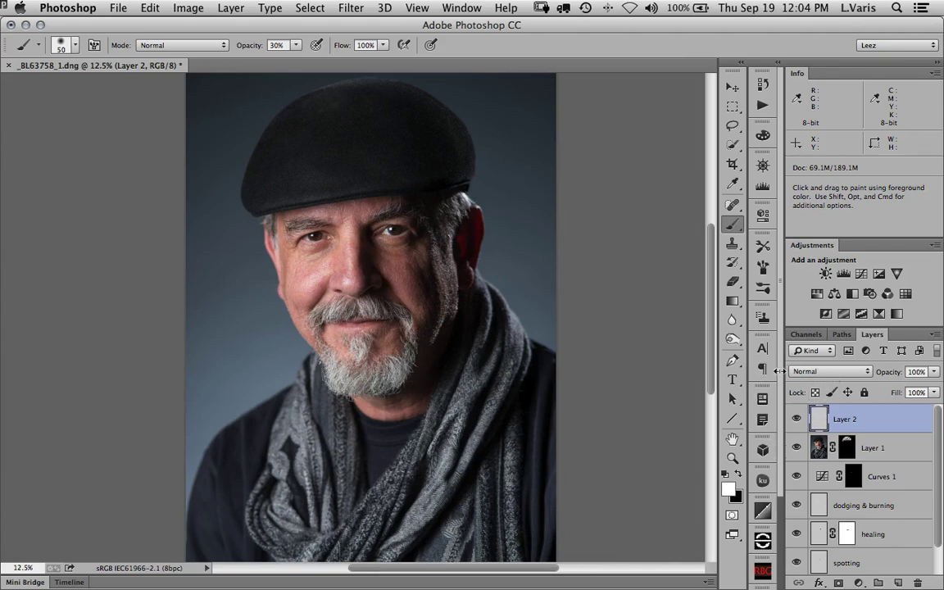
pyautogui.click(739, 477)
pyautogui.click(734, 302)
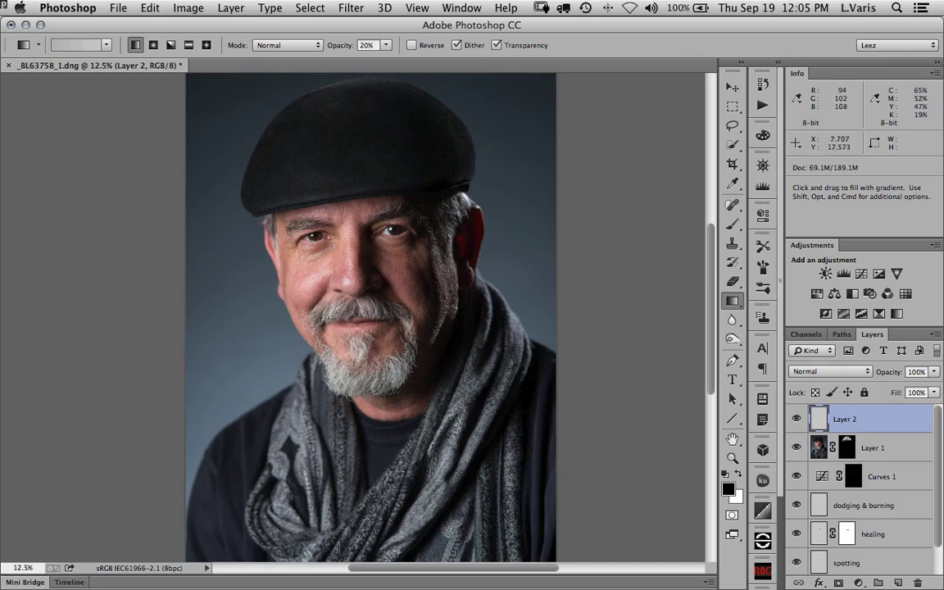
pyautogui.moveTo(360, 497); pyautogui.dragTo(360, 475)
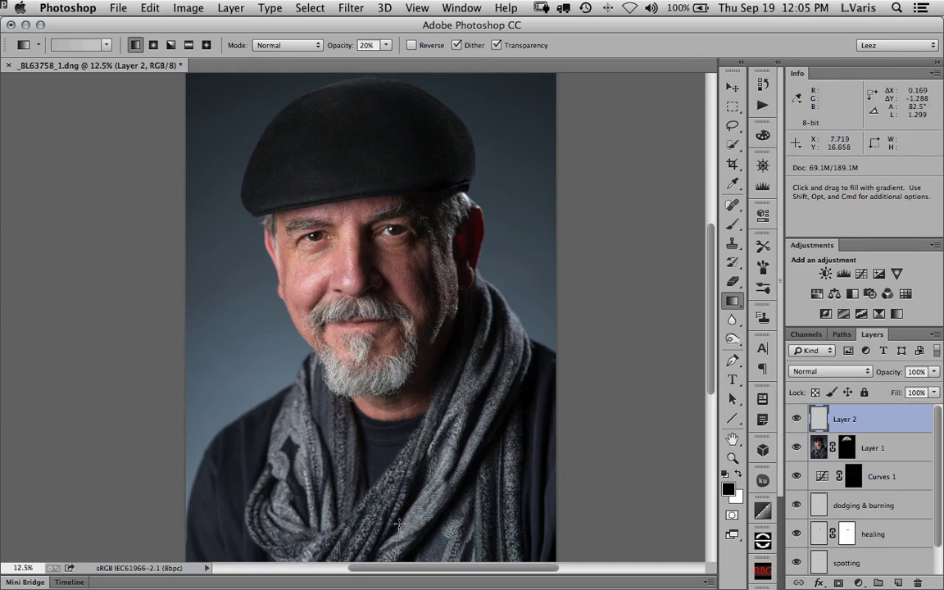
pyautogui.moveTo(397, 522); pyautogui.dragTo(392, 451)
pyautogui.moveTo(392, 413); pyautogui.dragTo(392, 410)
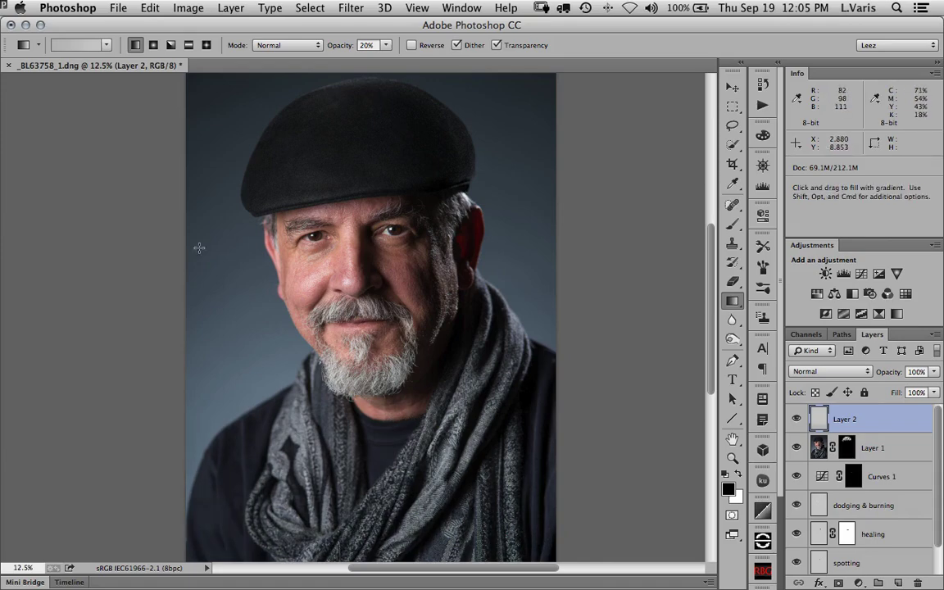
# - Darken the portrait's lower corners and left side with more 20% black-to-transparent gradients on Layer 2
pyautogui.click(104, 45)
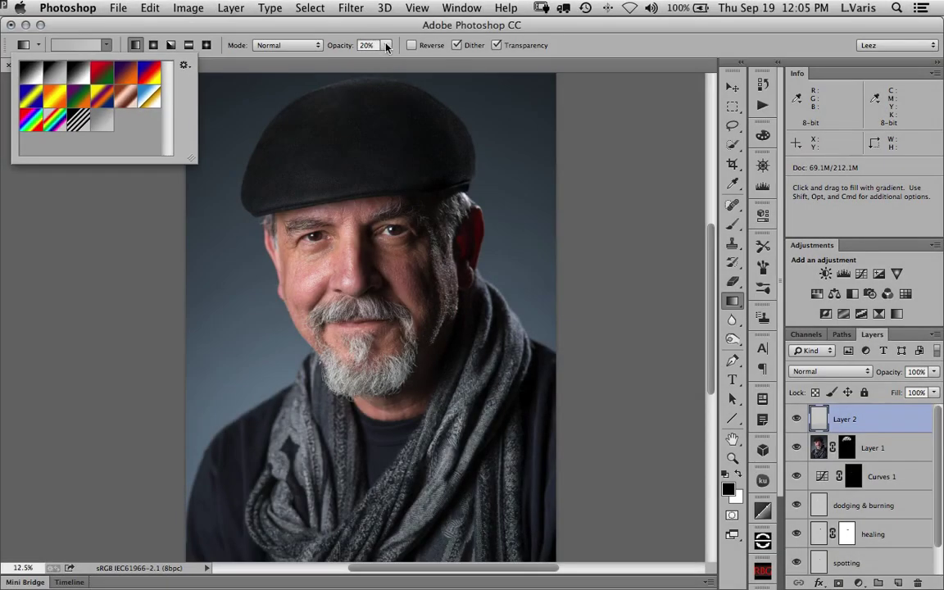
pyautogui.press('Return')
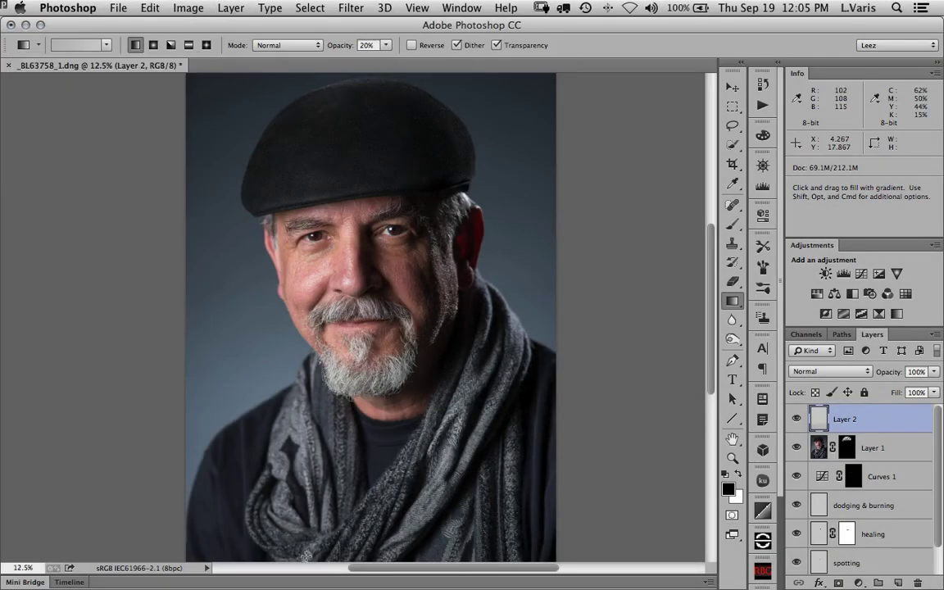
pyautogui.moveTo(283, 500); pyautogui.dragTo(279, 381)
pyautogui.moveTo(203, 502); pyautogui.dragTo(241, 377)
pyautogui.moveTo(469, 497); pyautogui.dragTo(432, 385)
pyautogui.moveTo(485, 405); pyautogui.dragTo(423, 377)
pyautogui.moveTo(193, 427); pyautogui.dragTo(225, 414)
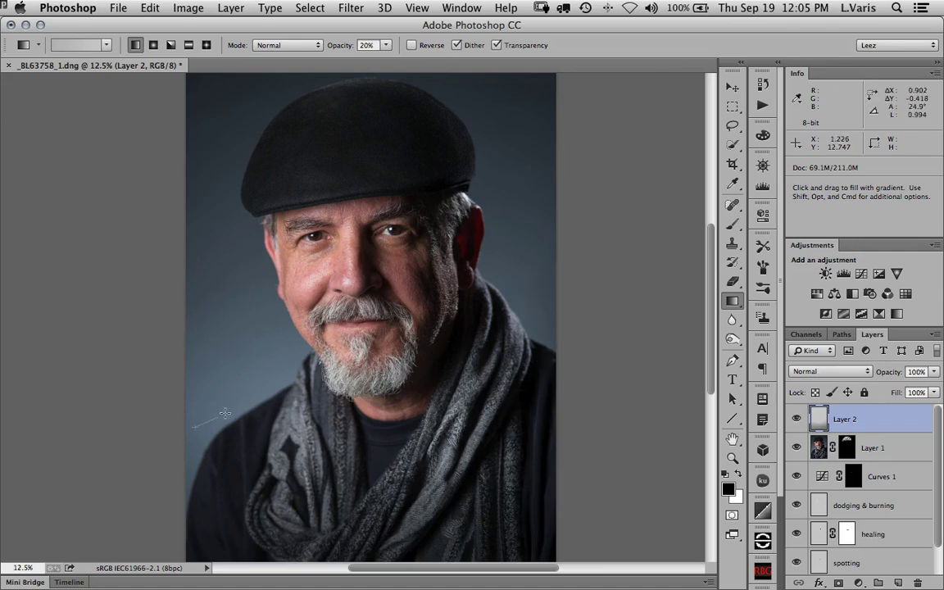
pyautogui.moveTo(299, 383); pyautogui.dragTo(299, 383)
pyautogui.moveTo(196, 241); pyautogui.dragTo(232, 243)
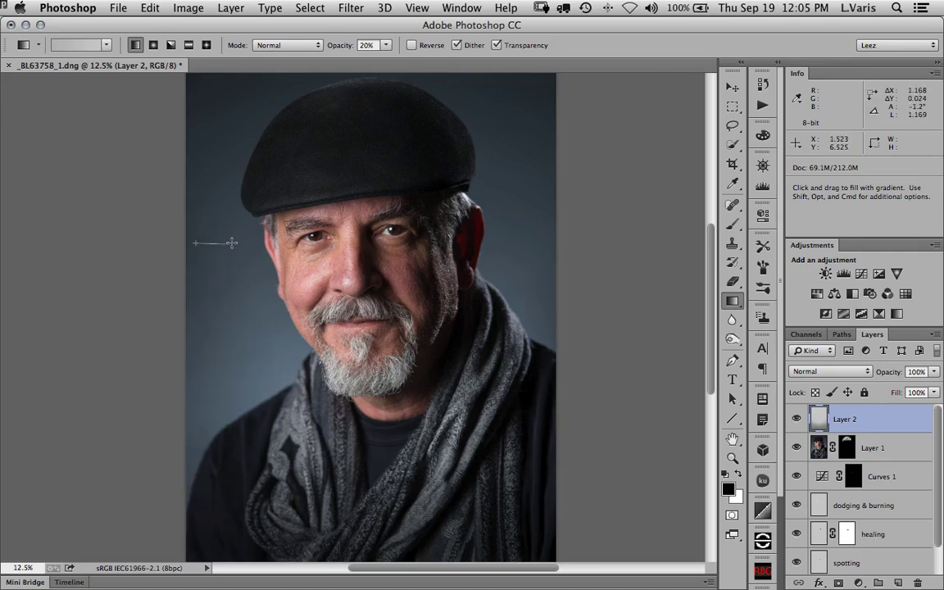
pyautogui.moveTo(301, 242); pyautogui.dragTo(318, 217)
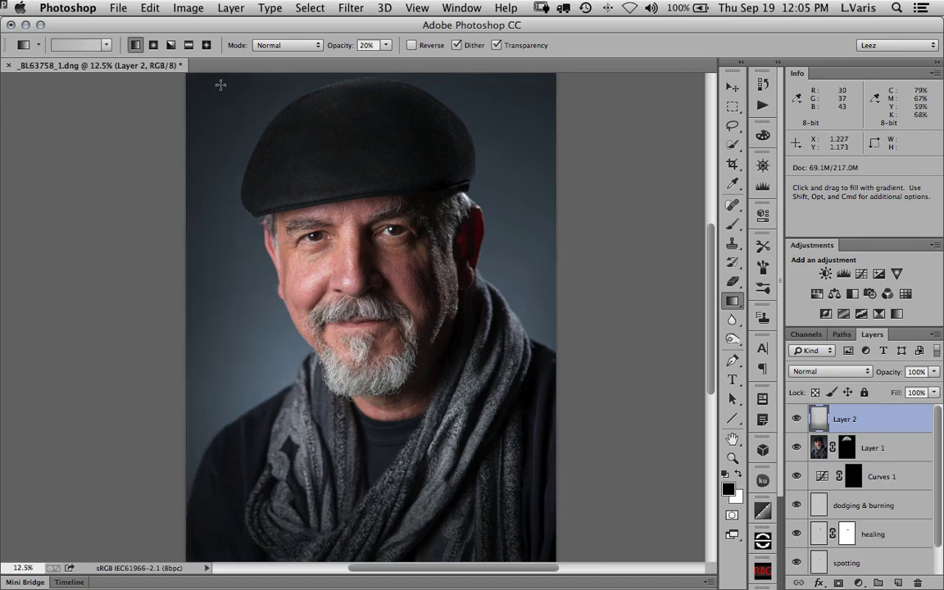
# - Draw 20% black gradients inward from the portrait's right side and upper edge on Layer 2 to continue the vignette
pyautogui.moveTo(550, 267); pyautogui.dragTo(395, 221)
pyautogui.moveTo(538, 112); pyautogui.dragTo(459, 130)
pyautogui.moveTo(444, 79); pyautogui.dragTo(432, 105)
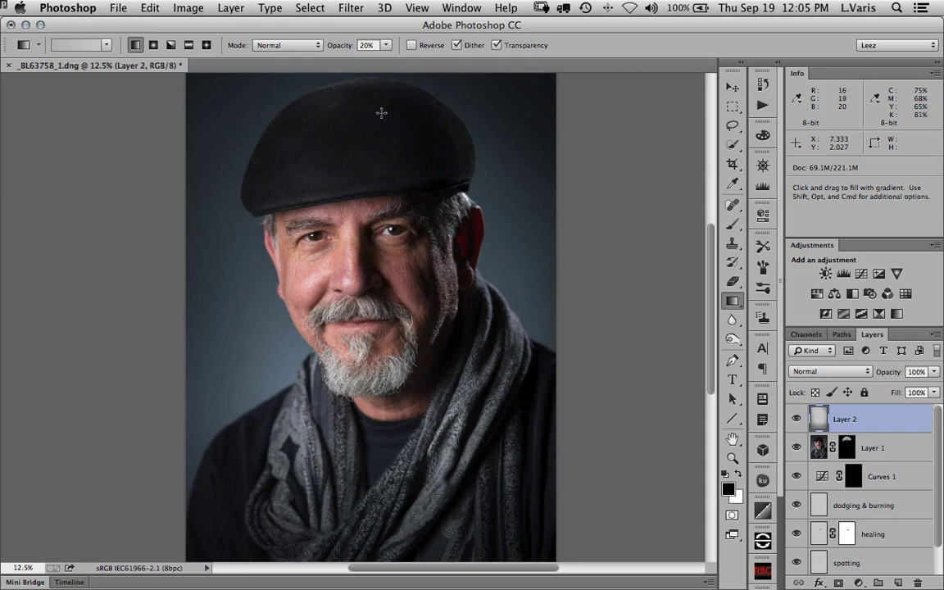
pyautogui.moveTo(308, 87); pyautogui.dragTo(331, 103)
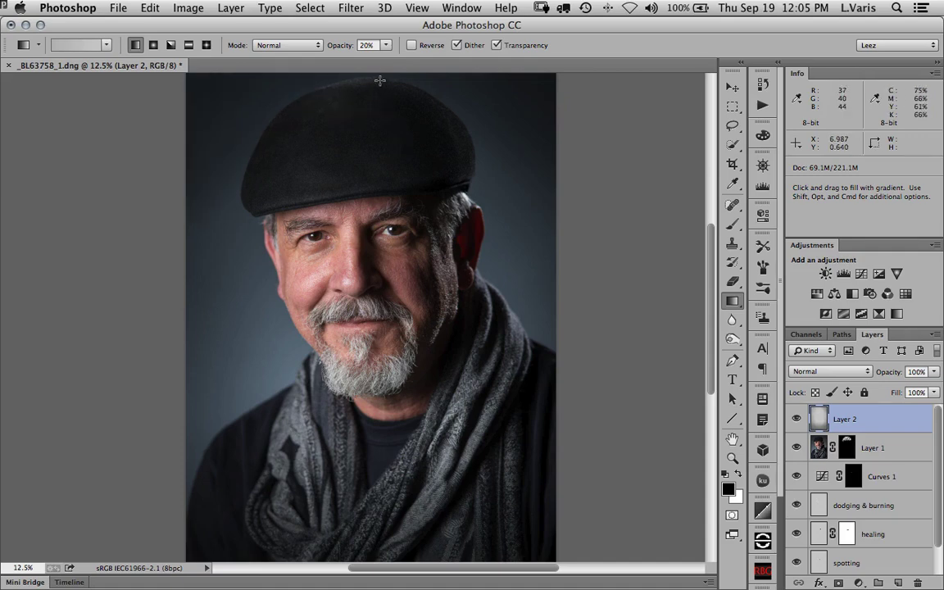
pyautogui.moveTo(381, 80); pyautogui.dragTo(369, 137)
# - Deepen the vignette on Layer 2 with further 20% black gradients from the left side, shoulders, scarf and right edge, and compare the effect
pyautogui.moveTo(196, 194); pyautogui.dragTo(252, 215)
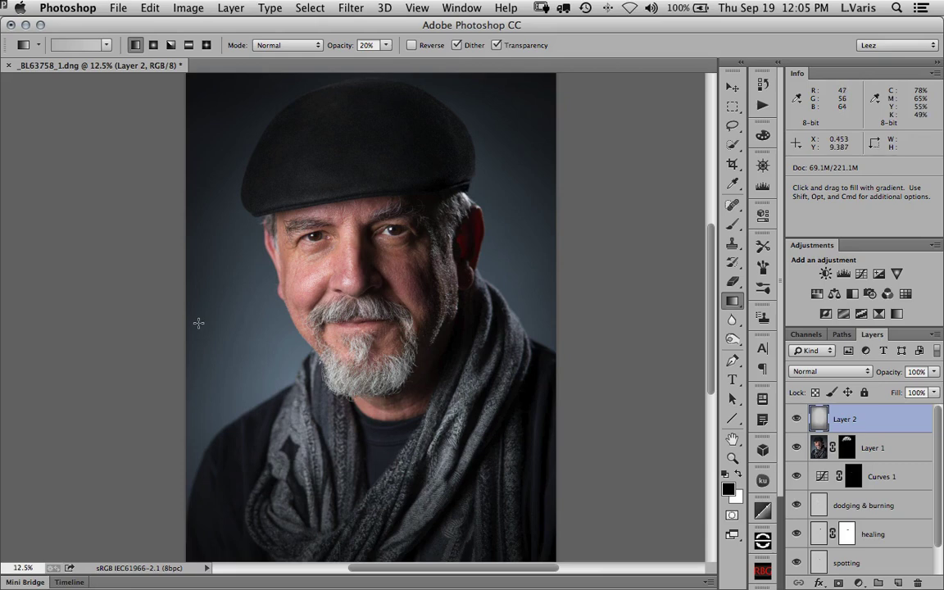
pyautogui.moveTo(201, 325); pyautogui.dragTo(253, 332)
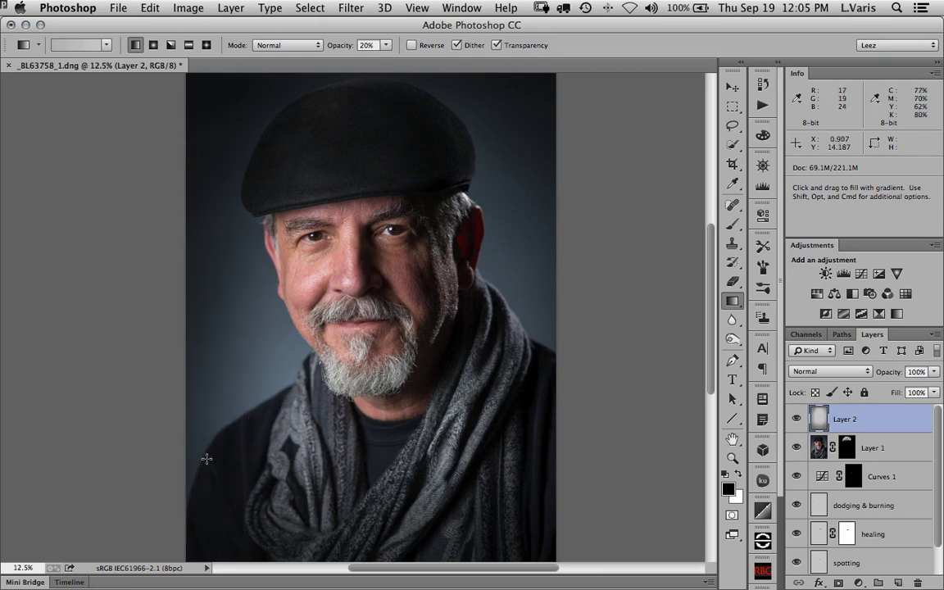
pyautogui.moveTo(210, 462); pyautogui.dragTo(262, 414)
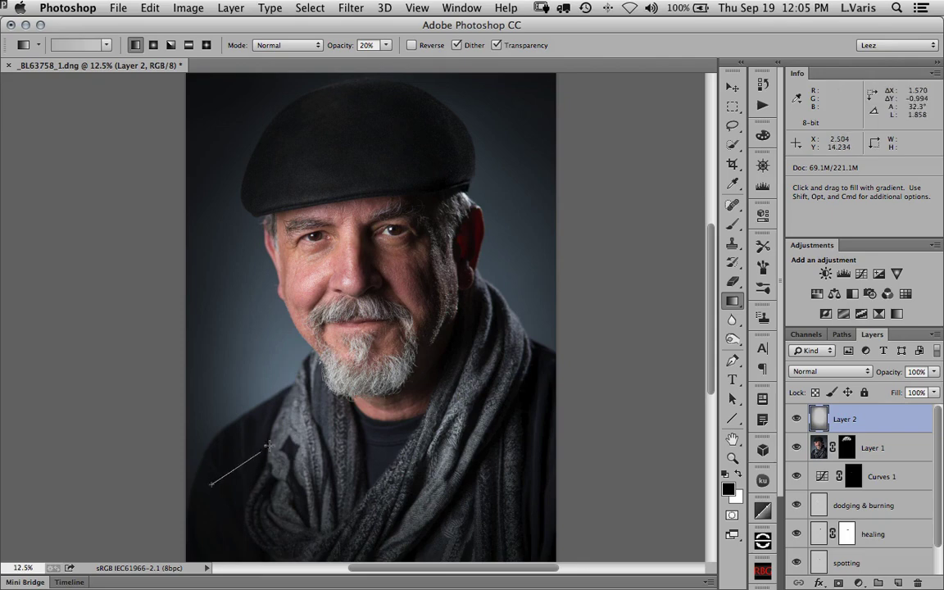
pyautogui.moveTo(198, 357); pyautogui.dragTo(289, 329)
pyautogui.moveTo(531, 404); pyautogui.dragTo(419, 375)
pyautogui.moveTo(449, 488); pyautogui.dragTo(358, 391)
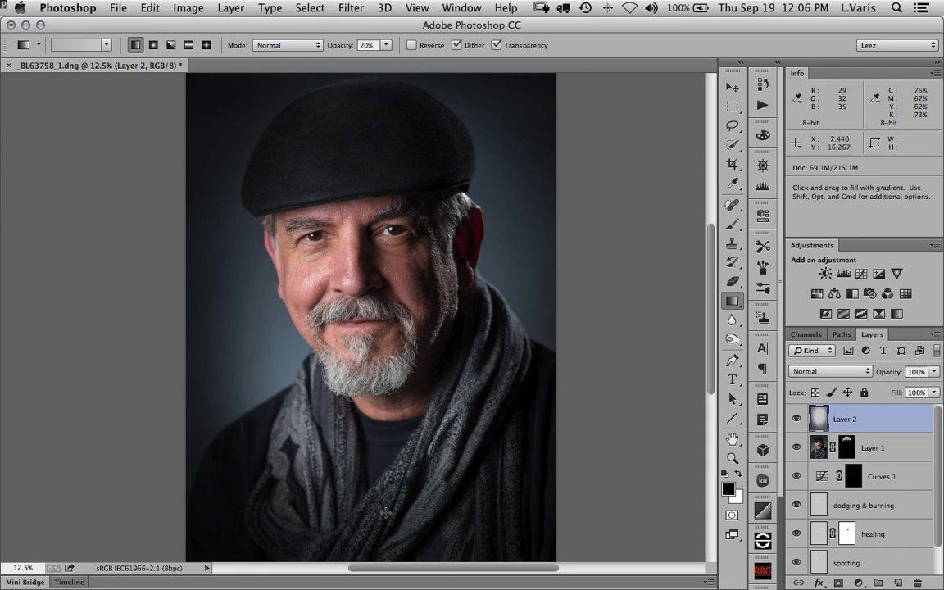
pyautogui.moveTo(548, 289); pyautogui.dragTo(433, 258)
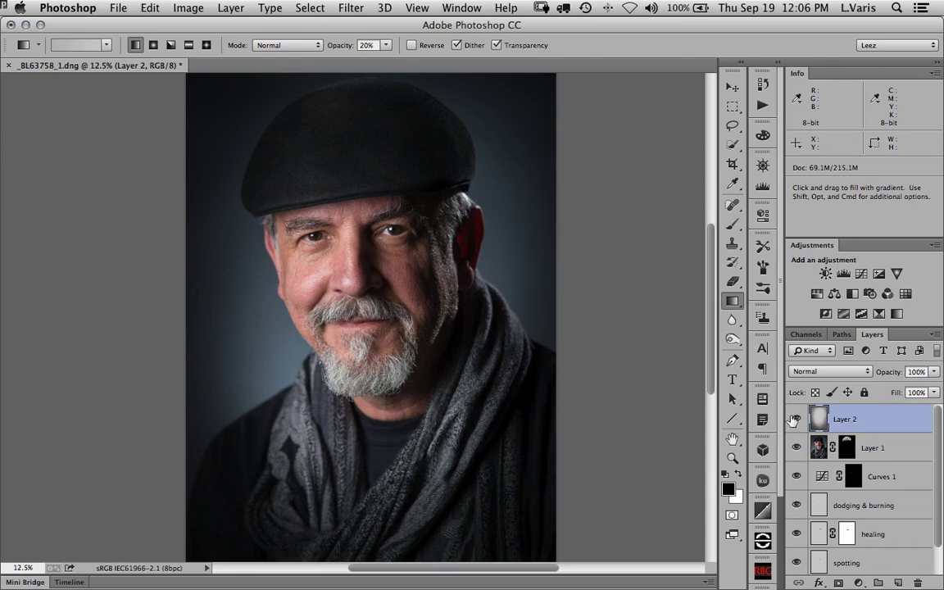
pyautogui.press('super+z')
pyautogui.press('super+z')
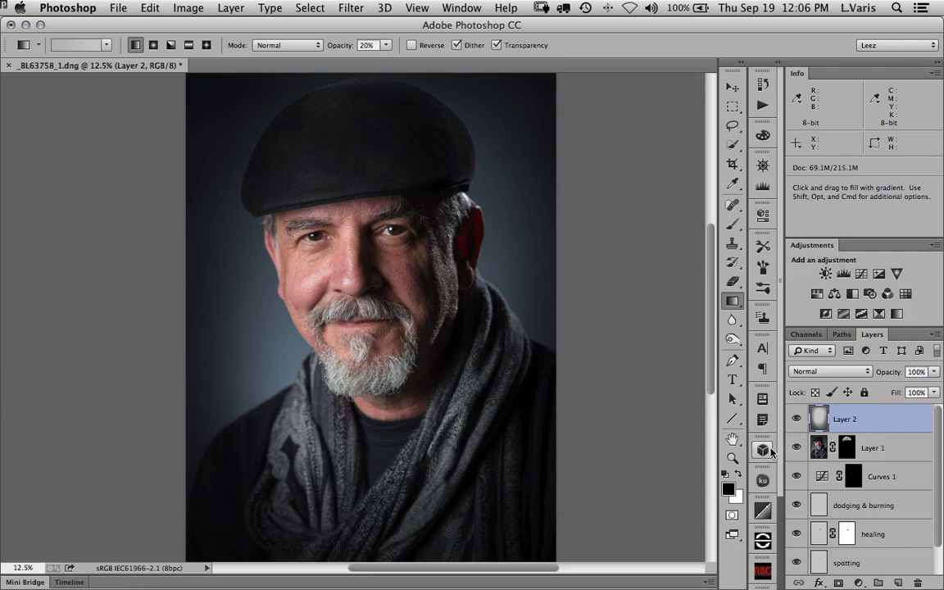
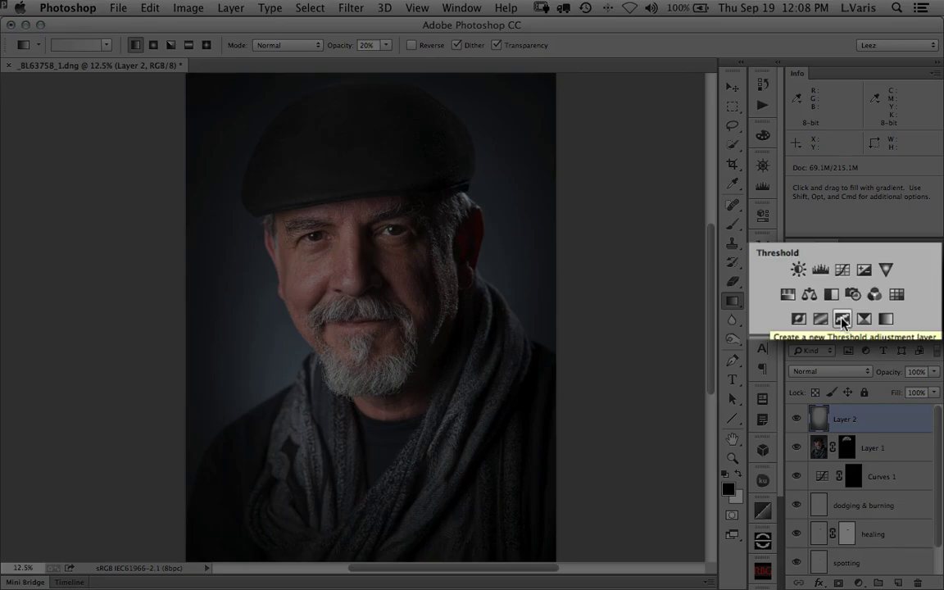
# - Add a Threshold adjustment layer above Layer 2 and lower its level to 2 to isolate the portrait's darkest areas
pyautogui.click(843, 320)
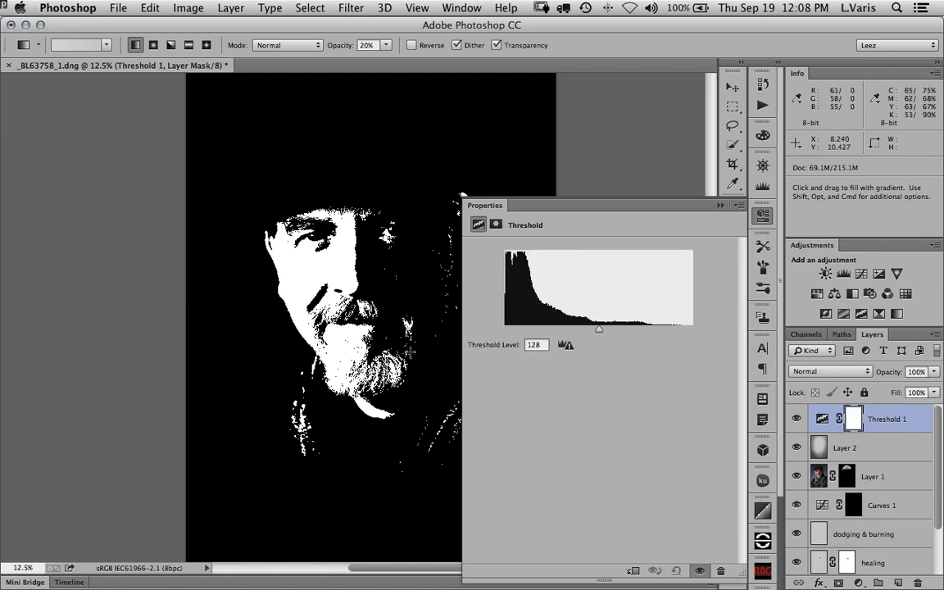
pyautogui.press('space')
pyautogui.moveTo(353, 358); pyautogui.dragTo(274, 359)
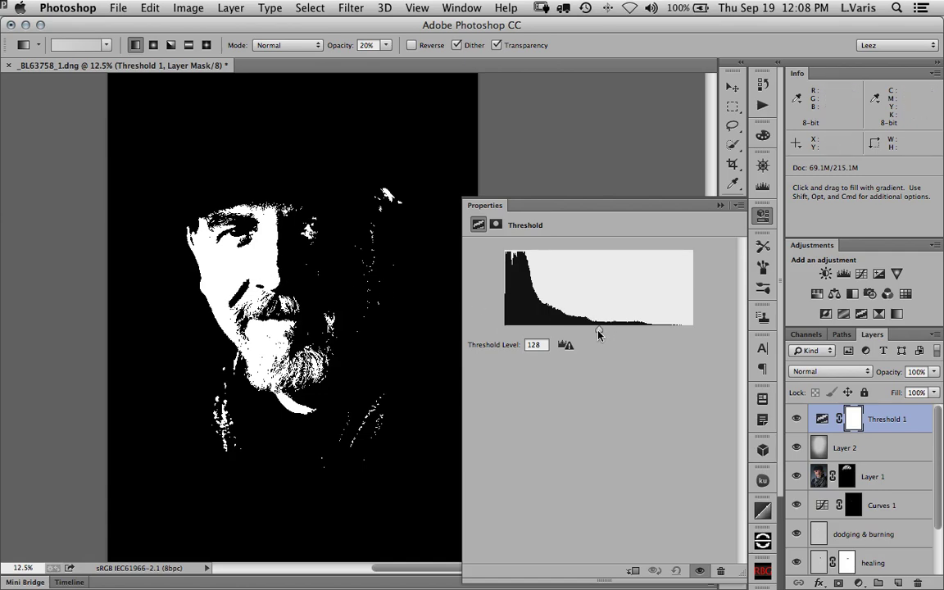
pyautogui.moveTo(599, 332); pyautogui.dragTo(506, 331)
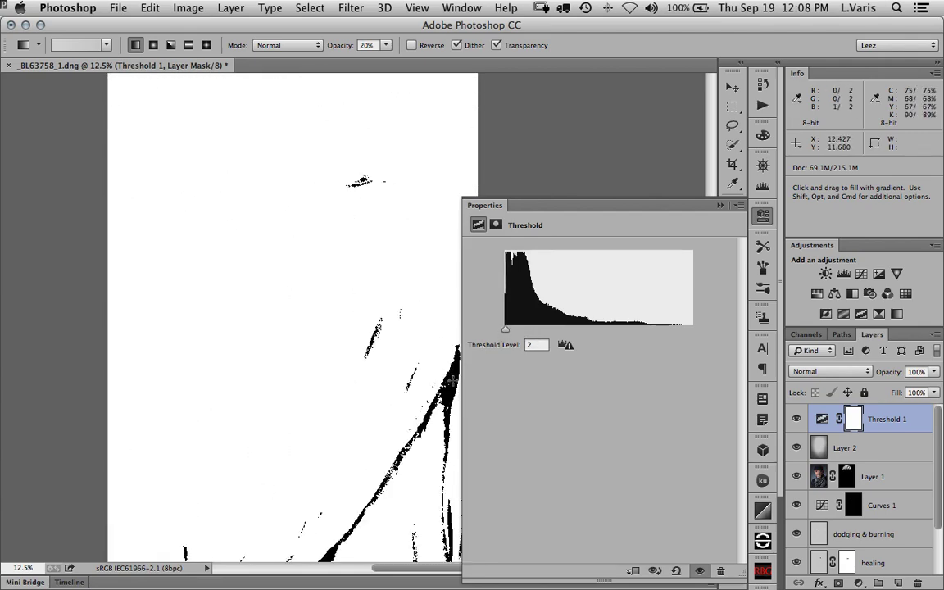
# - Place a color sampler with the Color Sampler Tool on the solid black patch at the shoulder beside the scarf
pyautogui.click(735, 185)
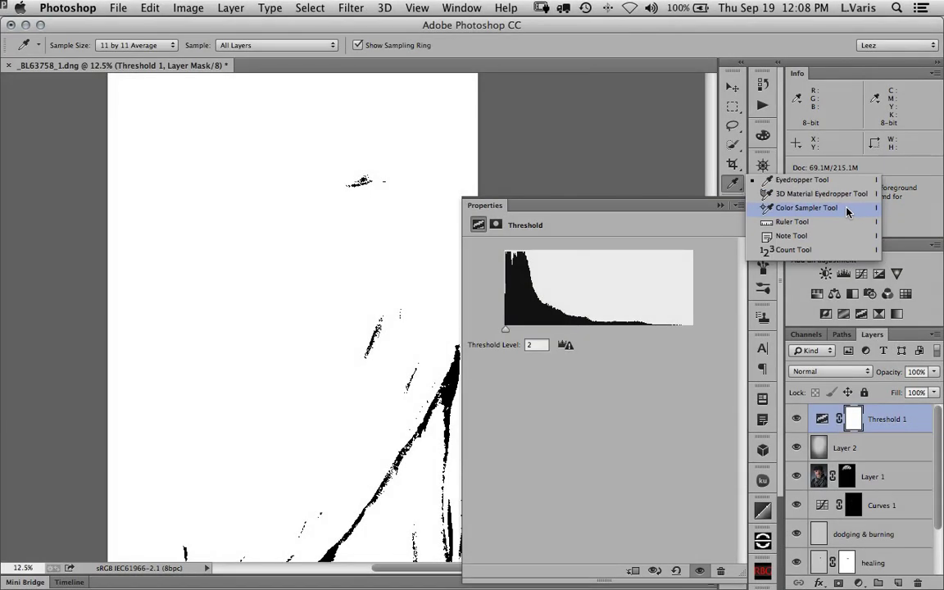
pyautogui.click(856, 207)
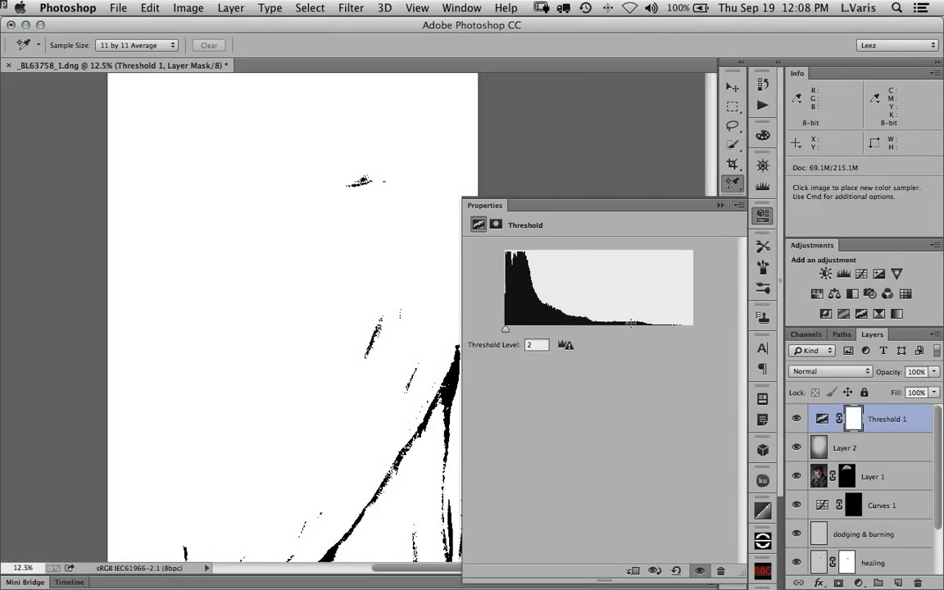
pyautogui.click(451, 378)
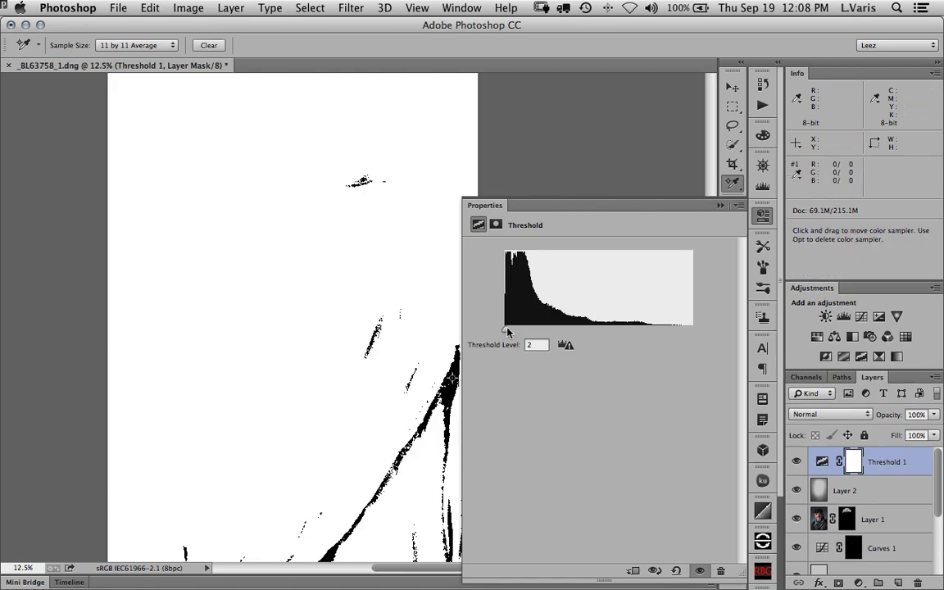
# - Raise the threshold level to about 225 to isolate the brightest highlights, and delete the Threshold layer
pyautogui.moveTo(505, 329); pyautogui.dragTo(671, 332)
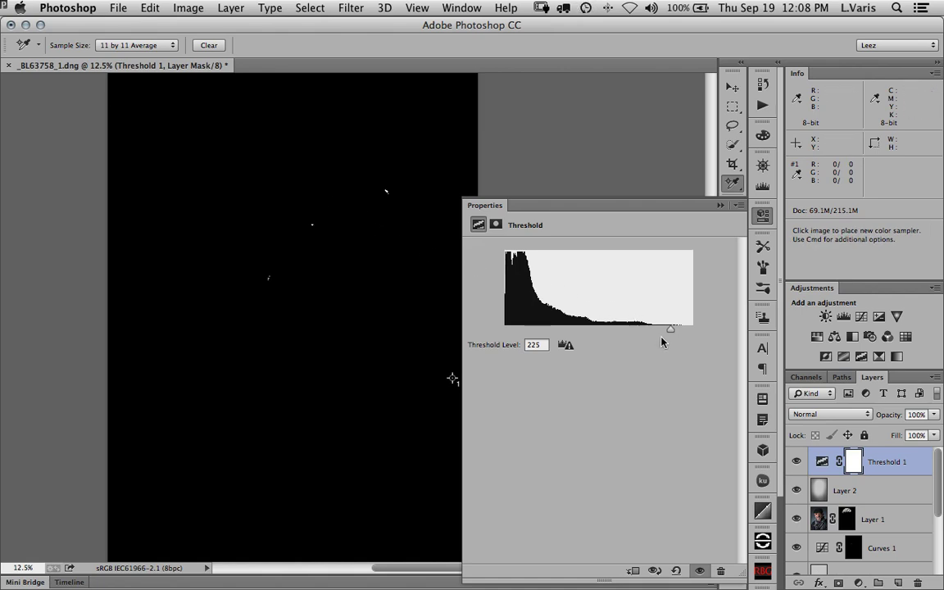
pyautogui.moveTo(673, 331); pyautogui.dragTo(673, 330)
pyautogui.click(720, 206)
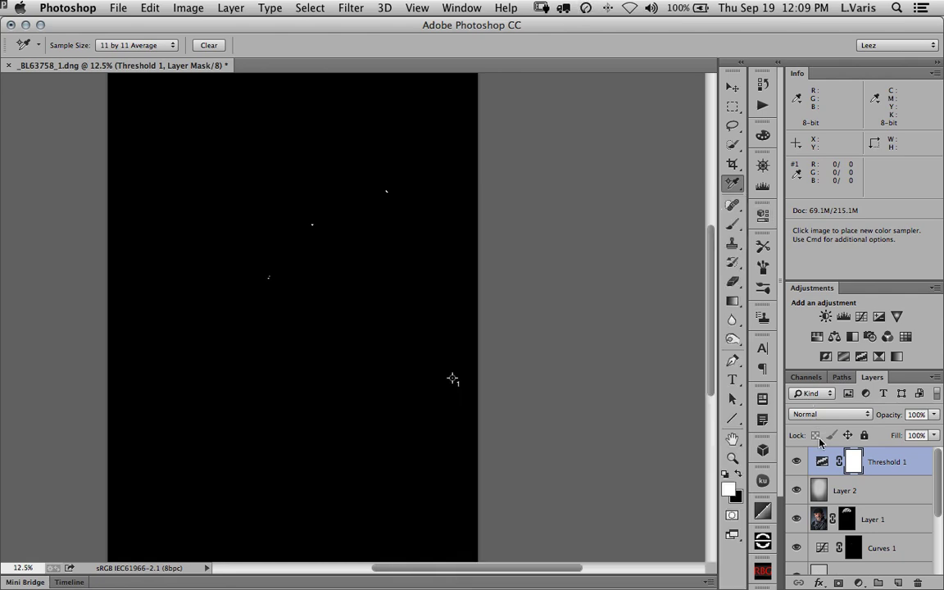
pyautogui.moveTo(826, 464); pyautogui.dragTo(917, 582)
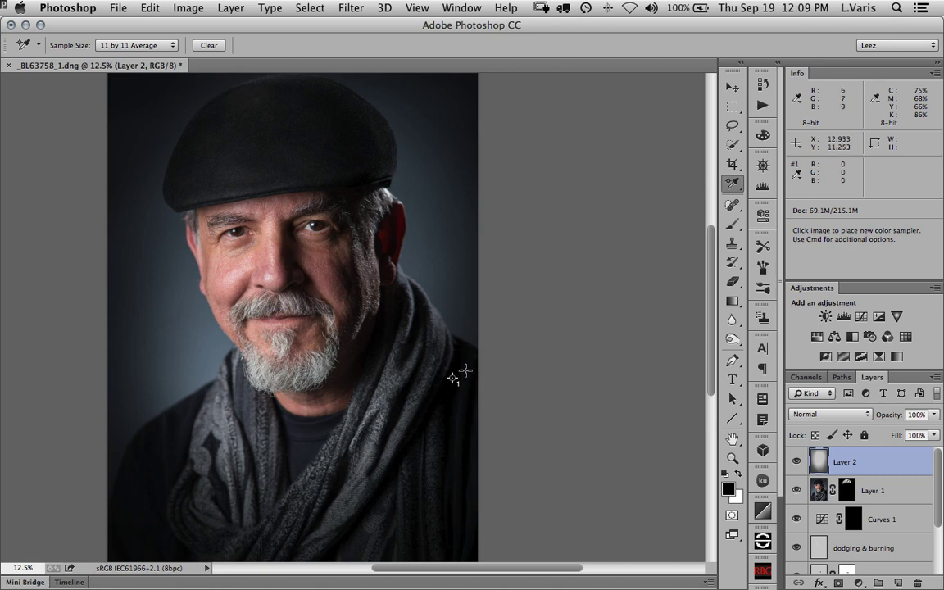
# - Place a second color sampler in the neck shadow above the scarf, and examine the eye's catchlight values up close
pyautogui.click(388, 314)
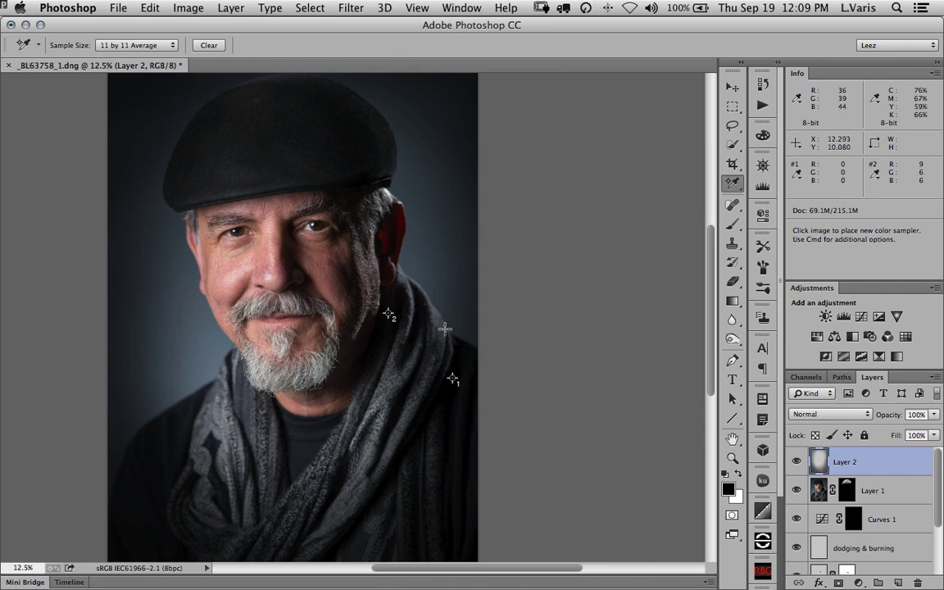
pyautogui.keyDown('super'); pyautogui.click(305, 234); pyautogui.keyUp('super')
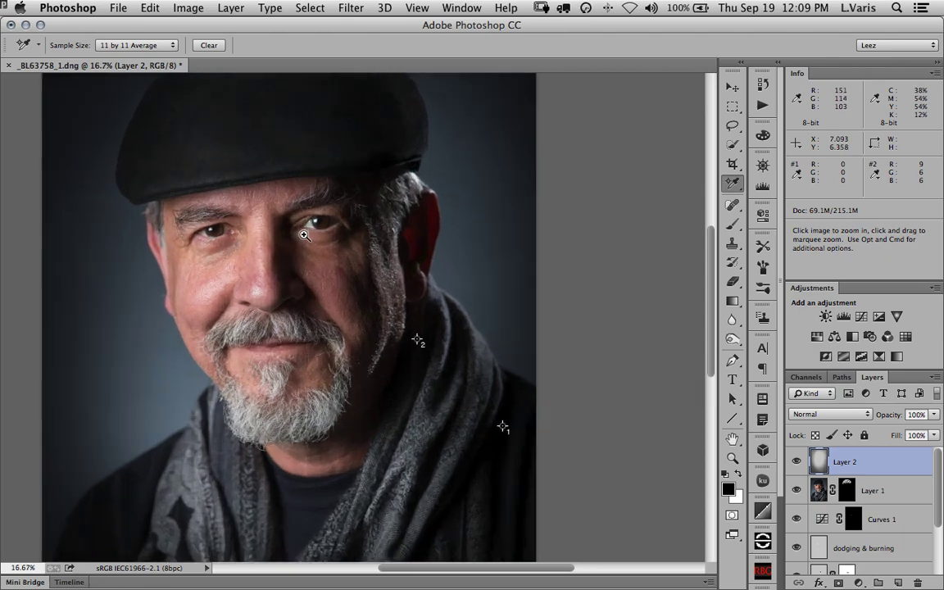
pyautogui.keyDown('super'); pyautogui.click(305, 233); pyautogui.keyUp('super')
pyautogui.keyDown('super'); pyautogui.click(308, 232); pyautogui.keyUp('super')
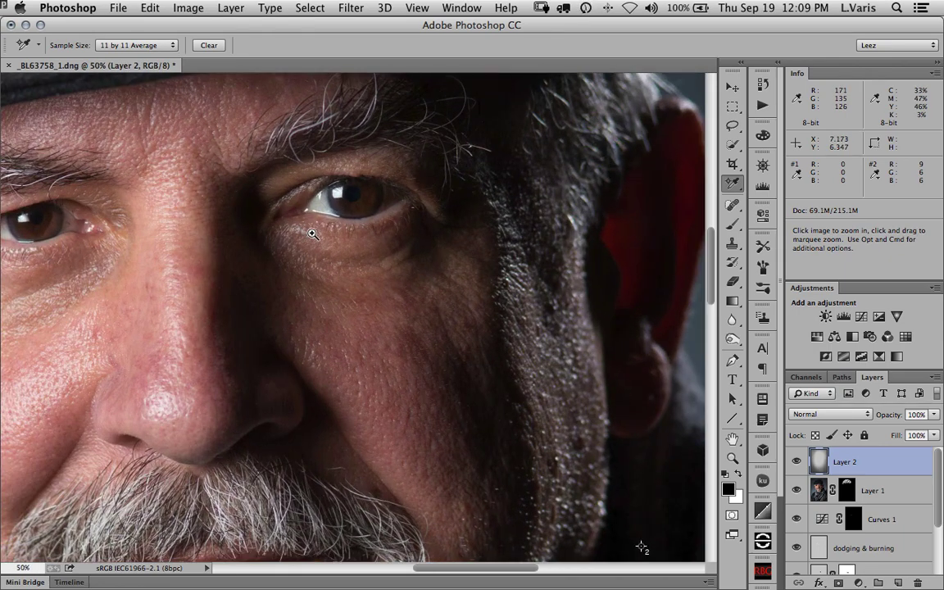
pyautogui.keyDown('super'); pyautogui.click(331, 203); pyautogui.keyUp('super')
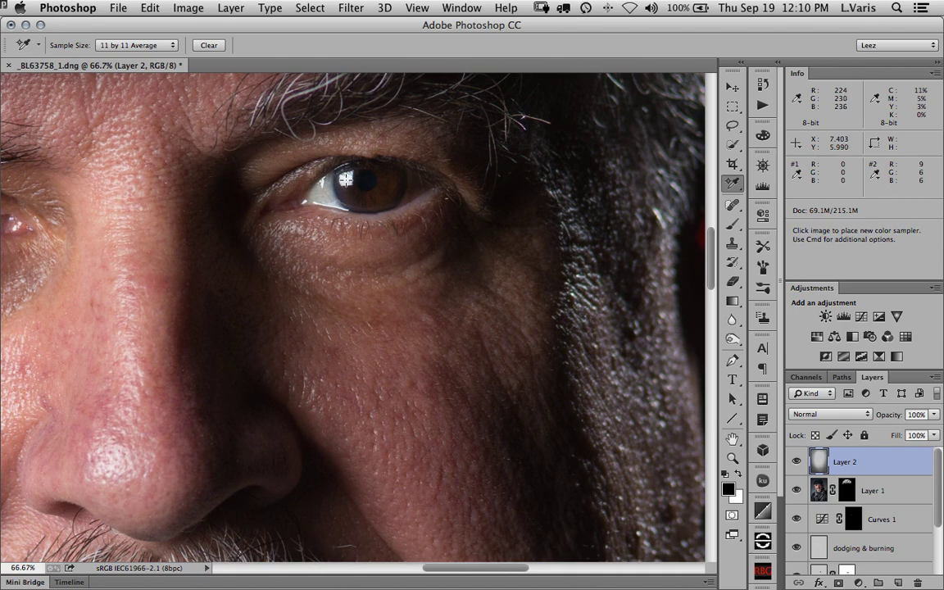
pyautogui.keyDown('alt'); pyautogui.click(338, 245); pyautogui.keyUp('alt')
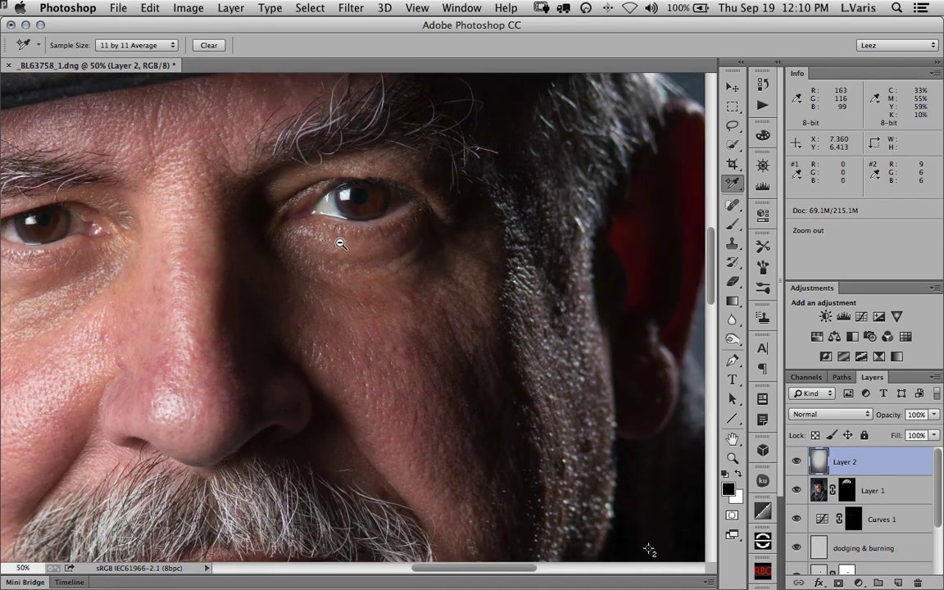
pyautogui.keyDown('alt'); pyautogui.click(340, 243); pyautogui.keyUp('alt')
pyautogui.keyDown('alt'); pyautogui.click(340, 243); pyautogui.keyUp('alt')
pyautogui.keyDown('alt'); pyautogui.click(341, 243); pyautogui.keyUp('alt')
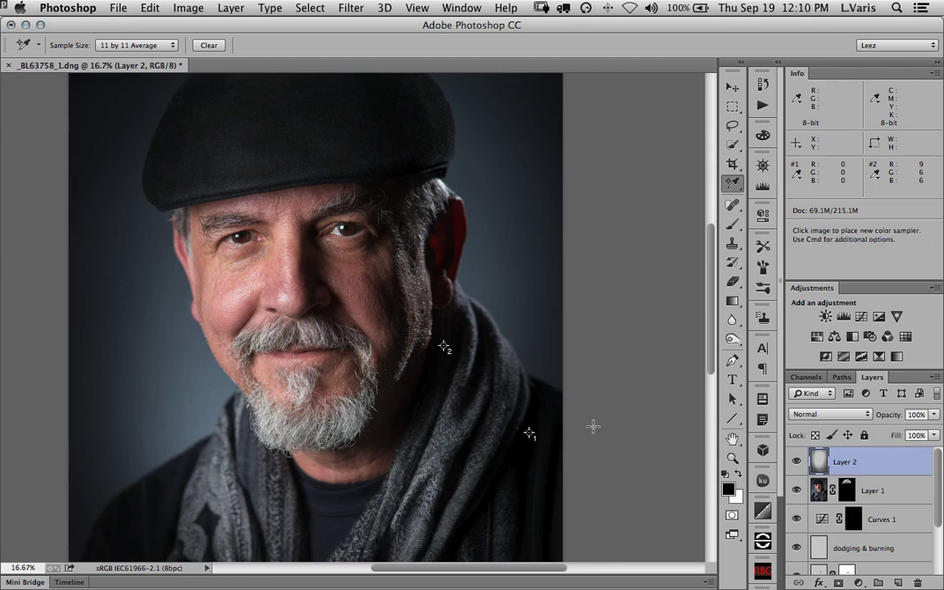
# - Add a Curves adjustment layer above Layer 2 and raise the RGB curve's black point to output 15
pyautogui.click(863, 318)
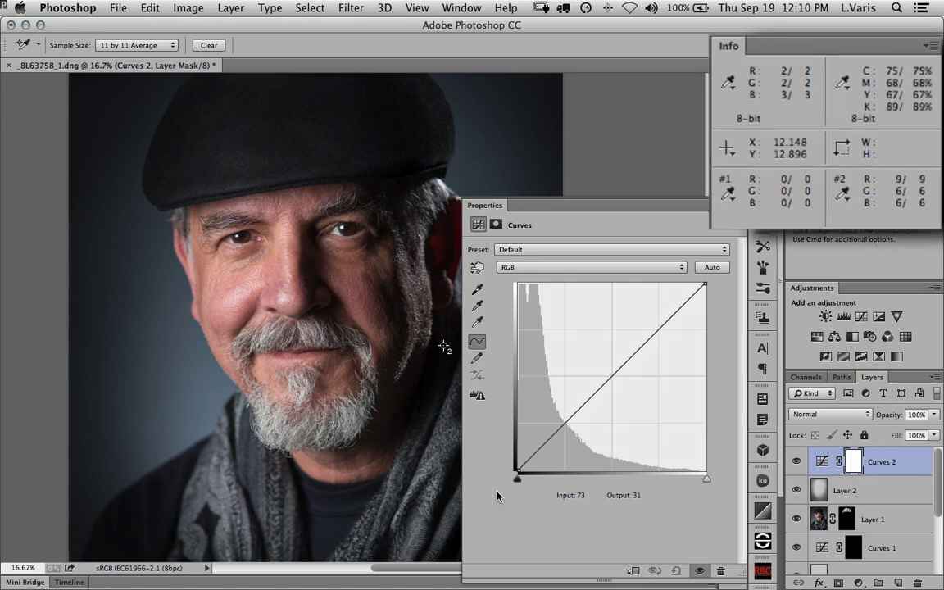
pyautogui.moveTo(518, 465); pyautogui.dragTo(515, 459)
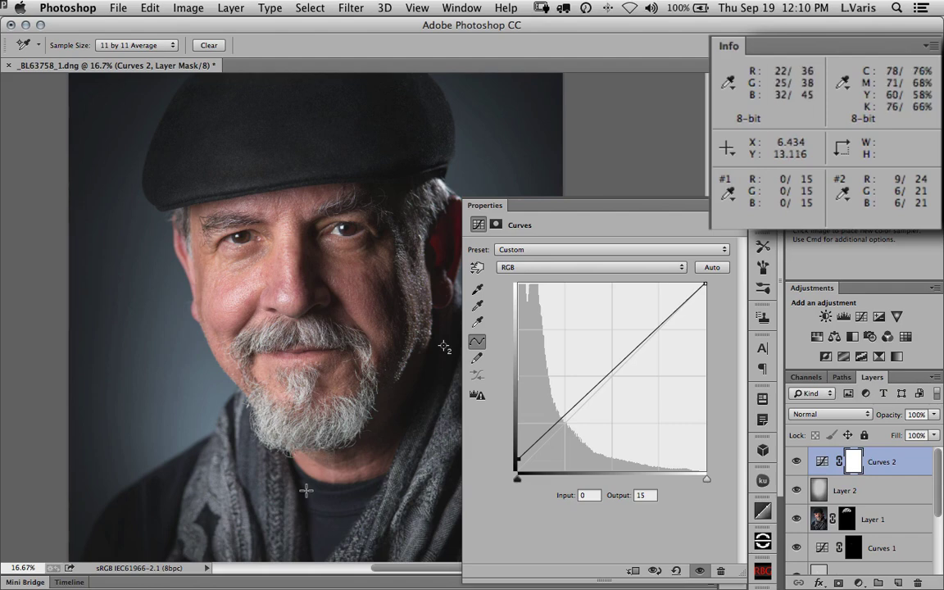
pyautogui.moveTo(304, 493); pyautogui.dragTo(235, 502)
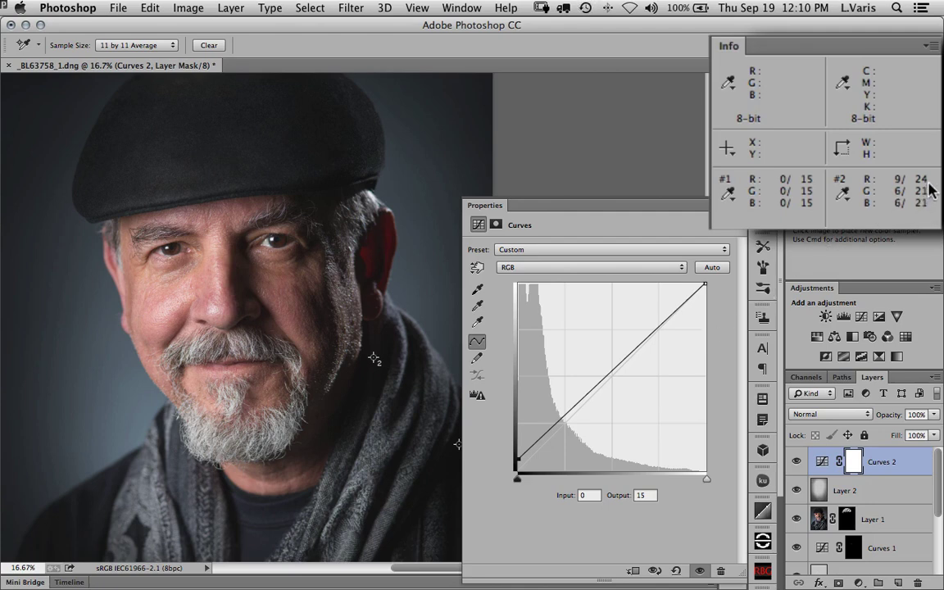
# - Add a shadow point at input 9 on the Red curve and lower its output to 8
pyautogui.click(554, 269)
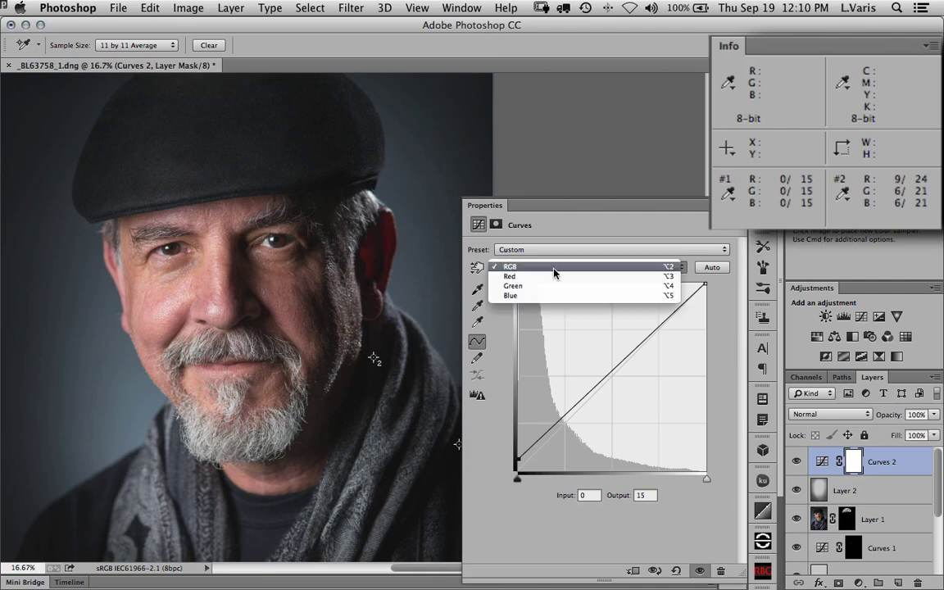
pyautogui.click(554, 277)
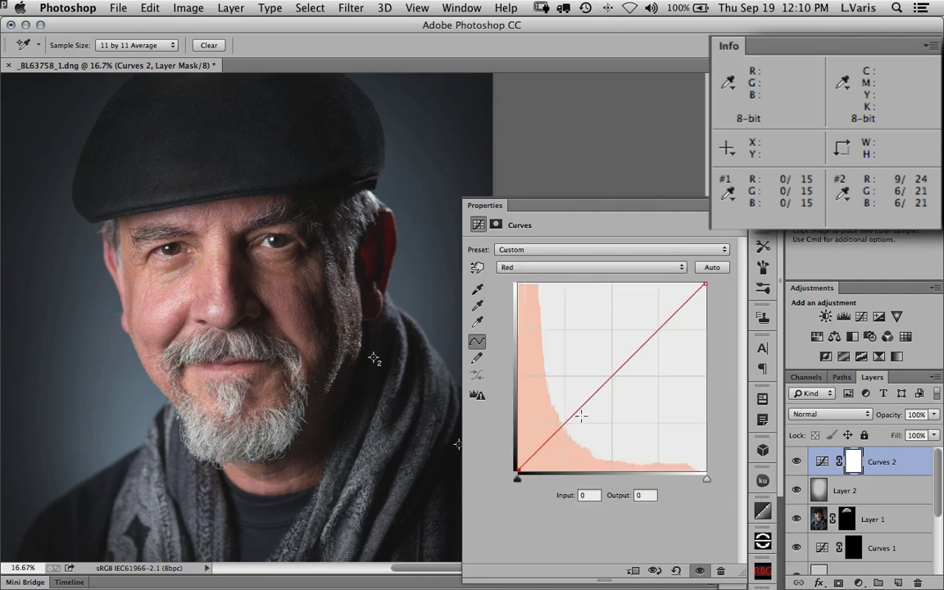
pyautogui.click(477, 267)
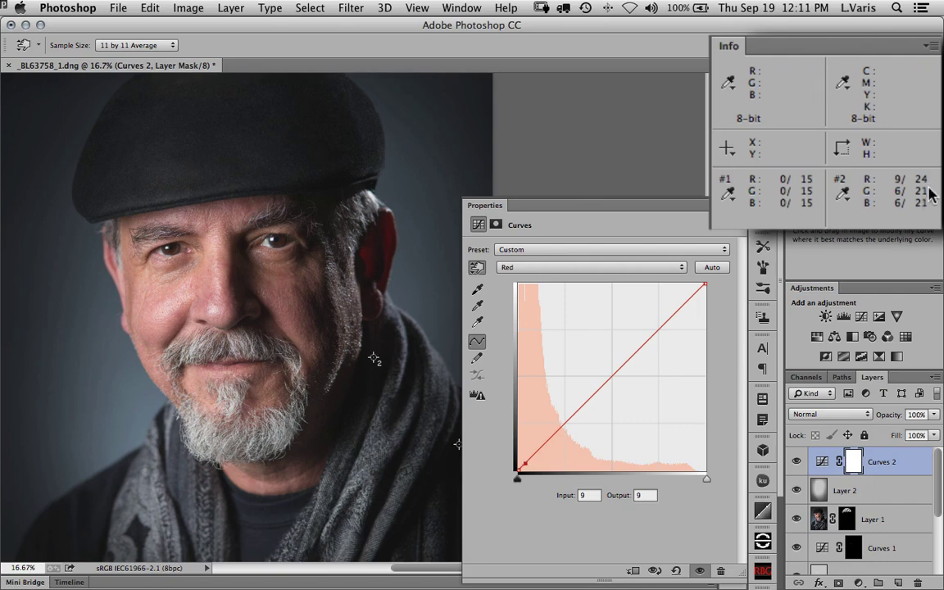
pyautogui.press('Down')
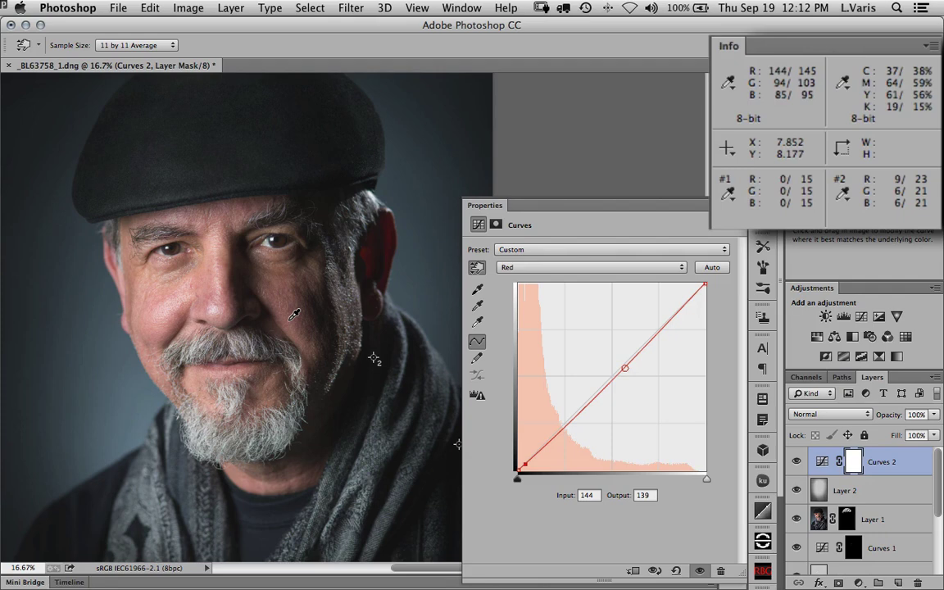
# - Add a midtone point at input 142 on the Blue curve from the skin beside the nose bridge and lower its output slightly below 137
pyautogui.click(575, 268)
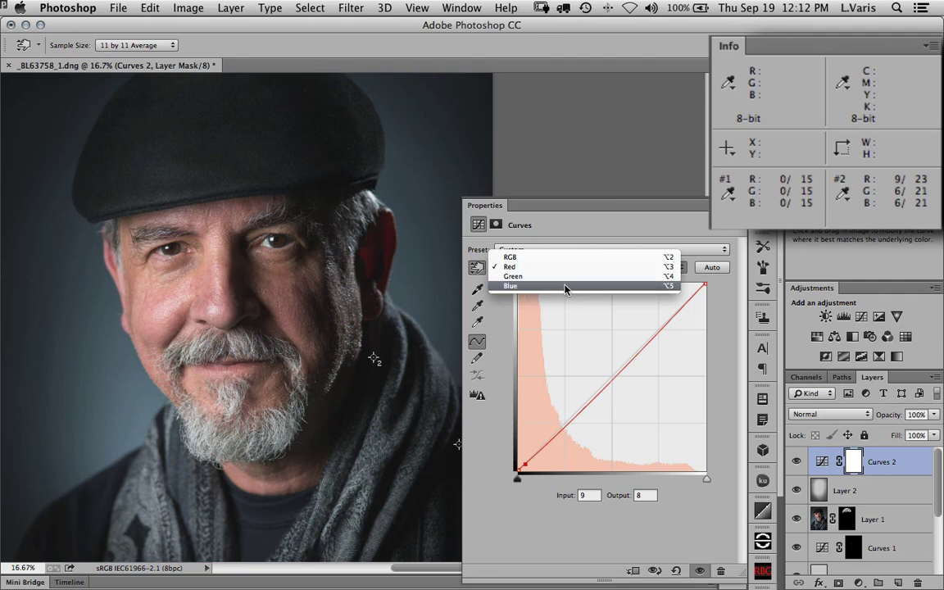
pyautogui.click(565, 286)
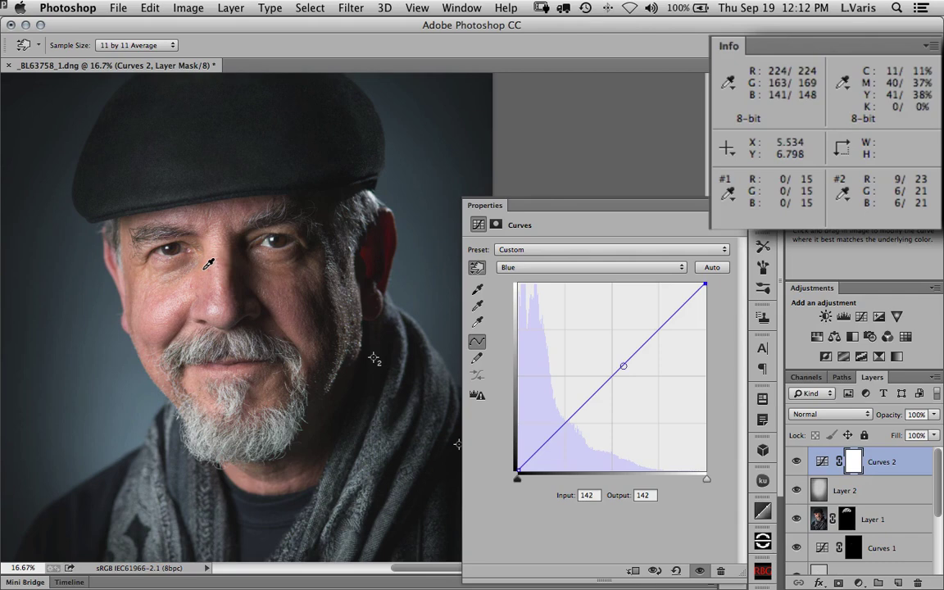
pyautogui.click(208, 264)
pyautogui.press('Down')
pyautogui.press('Down')
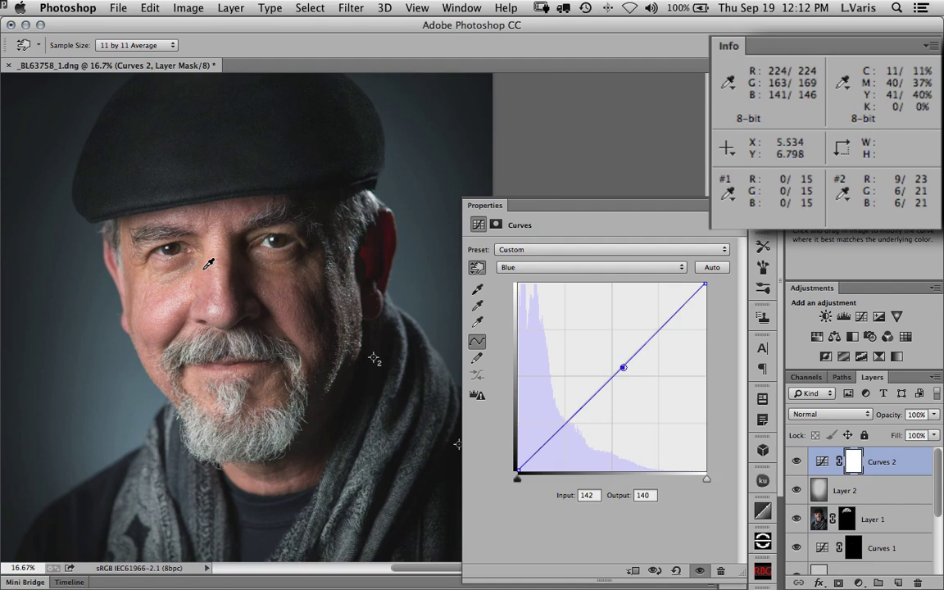
pyautogui.press('Down')
pyautogui.press('Down')
pyautogui.press('Down')
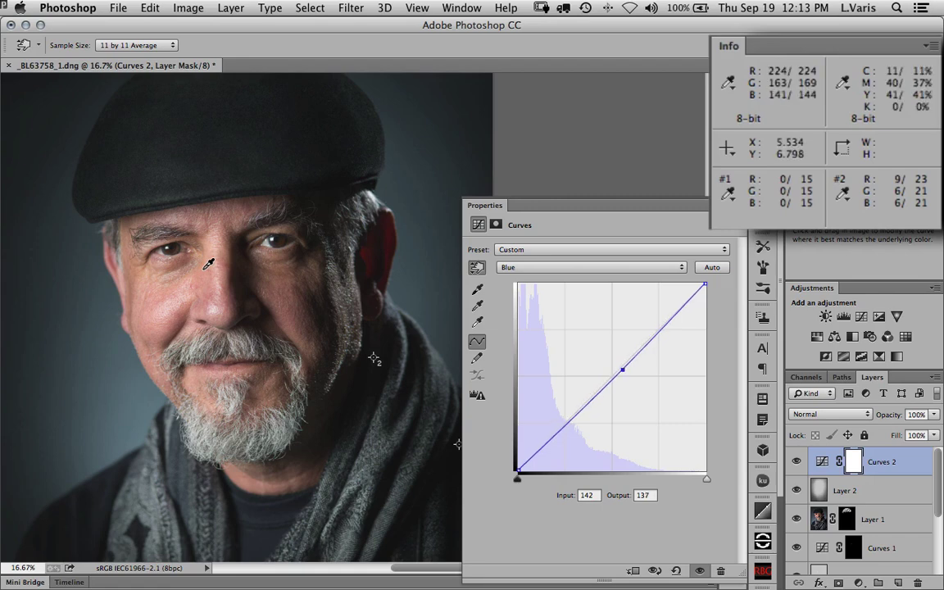
pyautogui.press('Down')
pyautogui.press('Down')
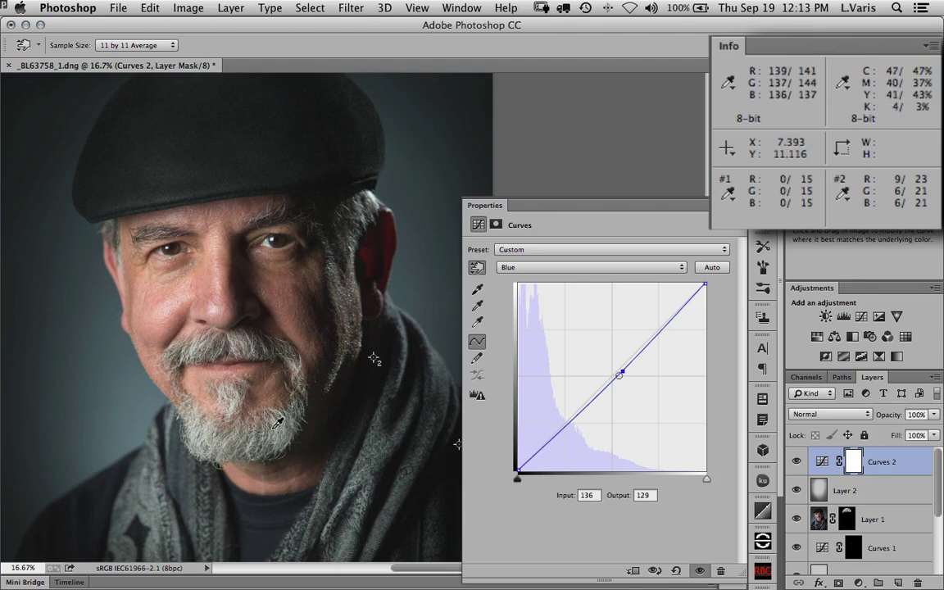
# - Add points to the Green curve sampled from the gray beard and the brightly lit cheek
pyautogui.click(558, 267)
pyautogui.click(548, 255)
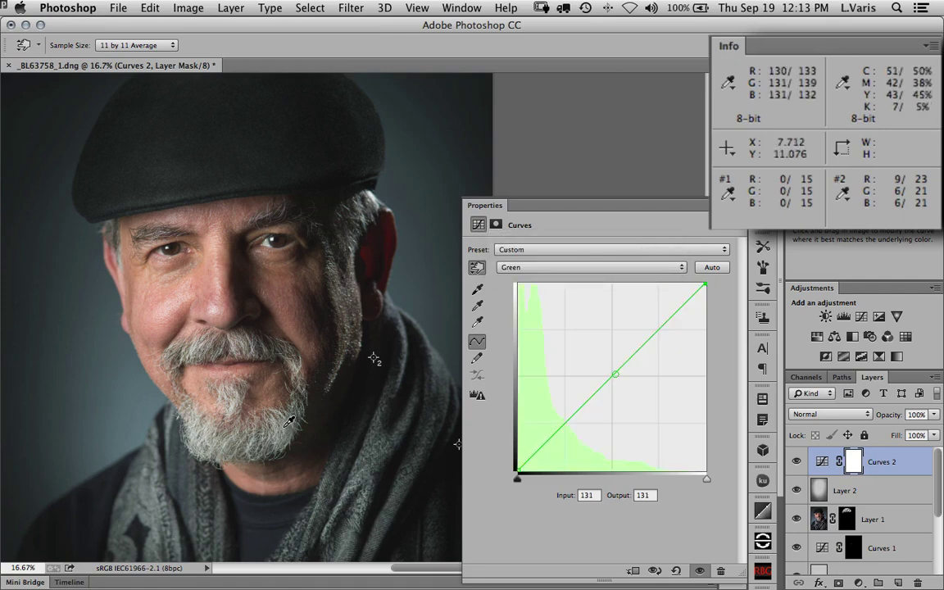
pyautogui.click(286, 424)
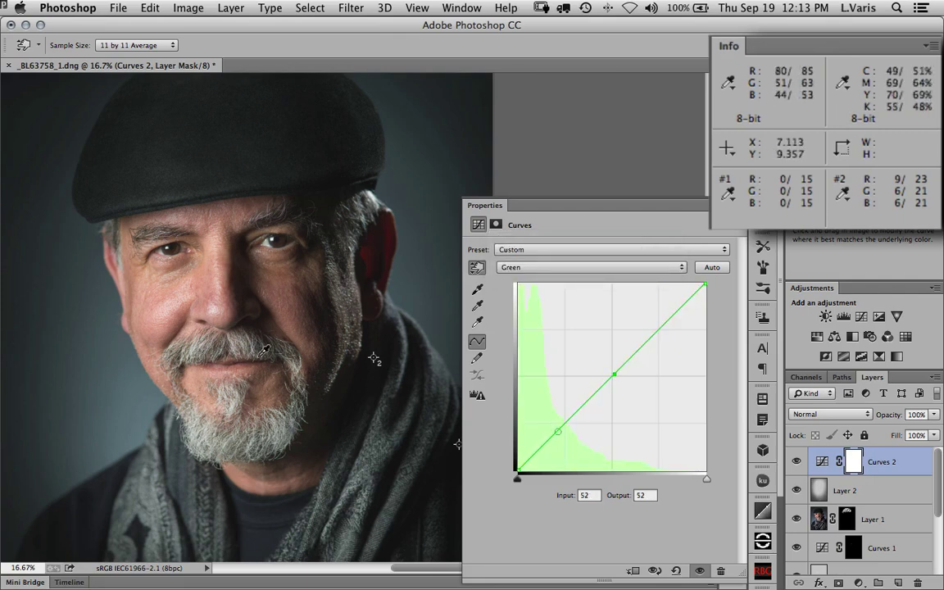
pyautogui.click(163, 292)
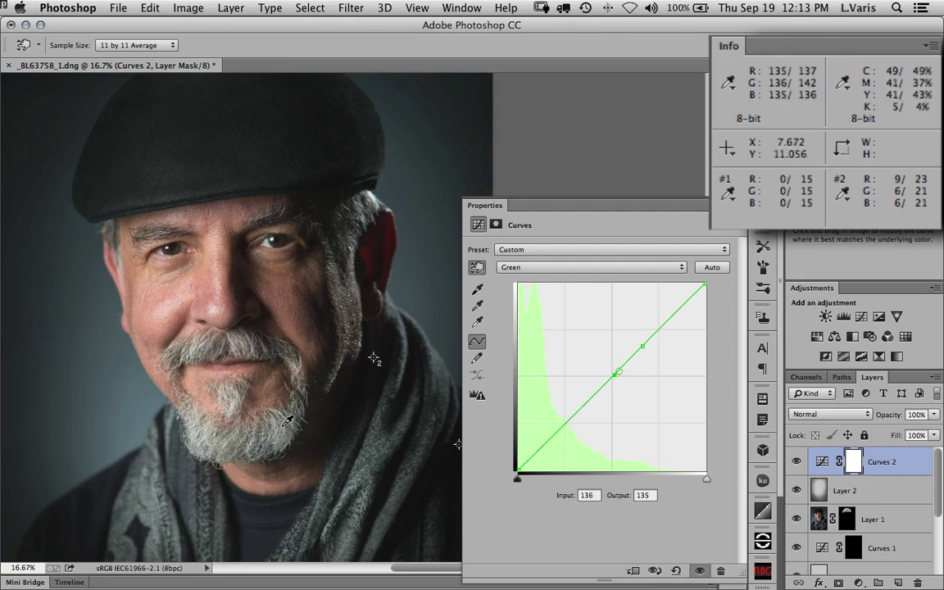
# - Lower the beard's midtone point on the Green curve in small steps to neutralize the green tint in the gray hair
pyautogui.moveTo(288, 420); pyautogui.dragTo(288, 422)
pyautogui.press('Down')
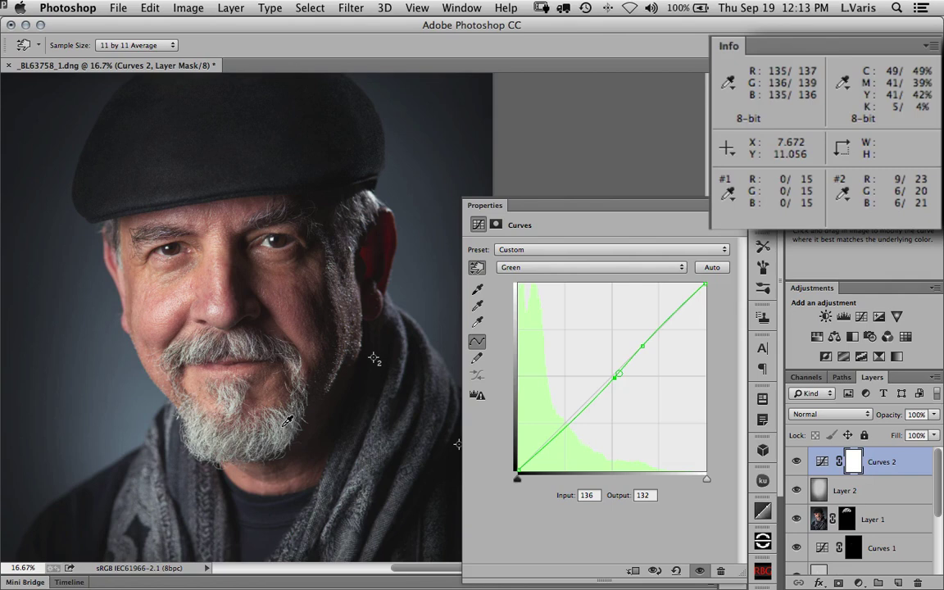
pyautogui.press('Down')
pyautogui.press('Down')
pyautogui.press('Down')
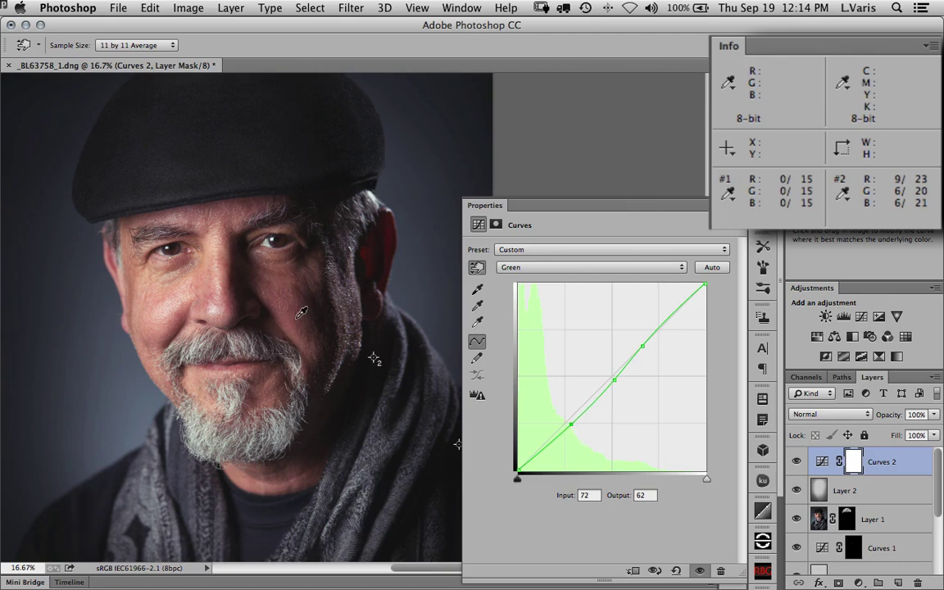
# - Raise the Green curve's shadow point at input 72 above output 62, and slightly lower the lit-cheek highlight point
pyautogui.moveTo(301, 313); pyautogui.dragTo(301, 311)
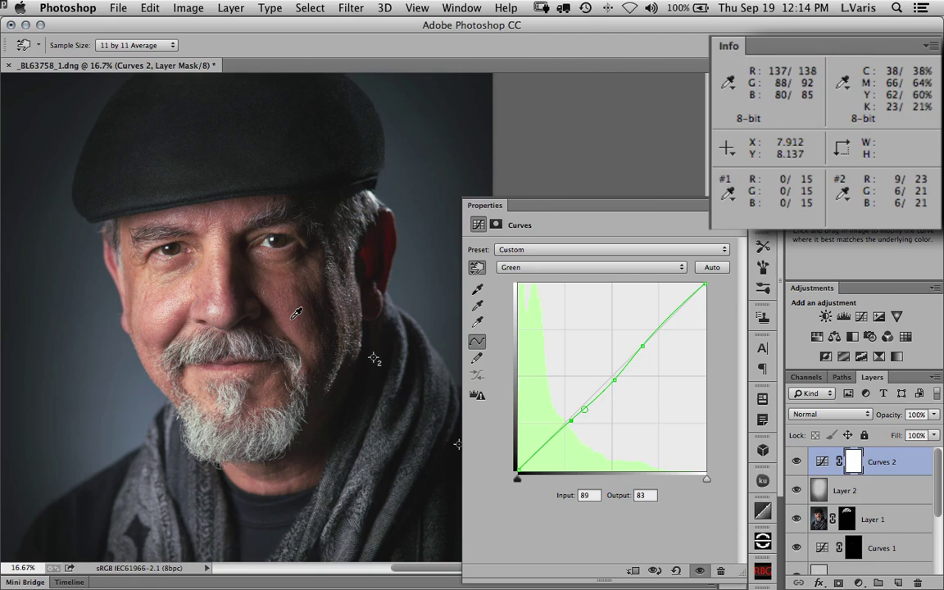
pyautogui.press('Up')
pyautogui.press('Up')
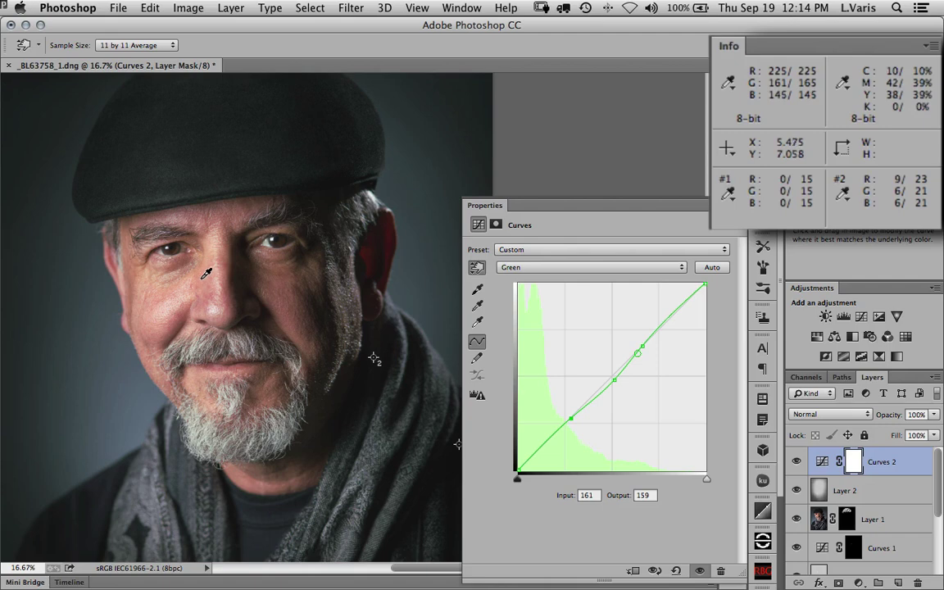
pyautogui.click(644, 346)
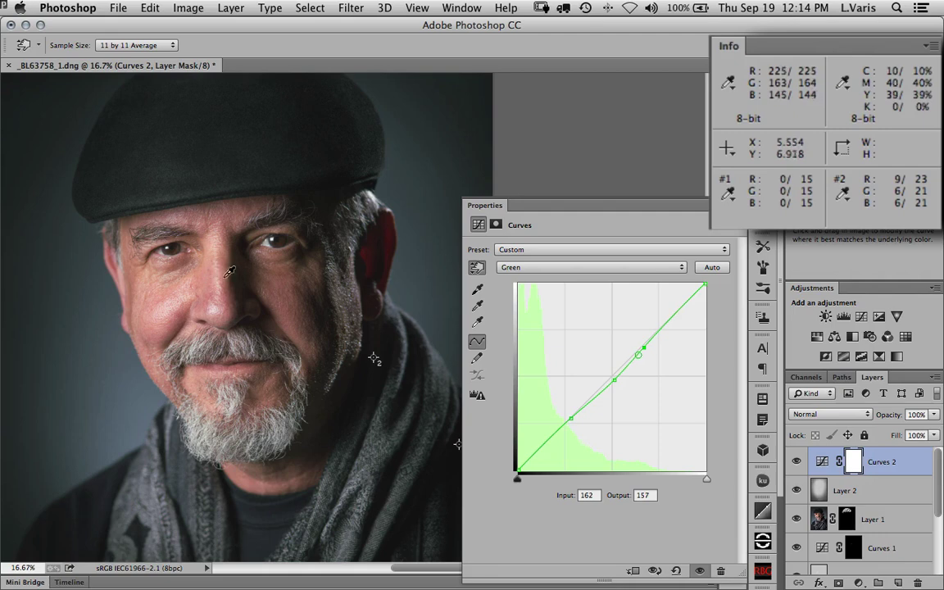
# - Raise the lit-cheek highlight point on the Green curve to input 168, output 169
pyautogui.click(643, 346)
pyautogui.moveTo(644, 346); pyautogui.dragTo(645, 342)
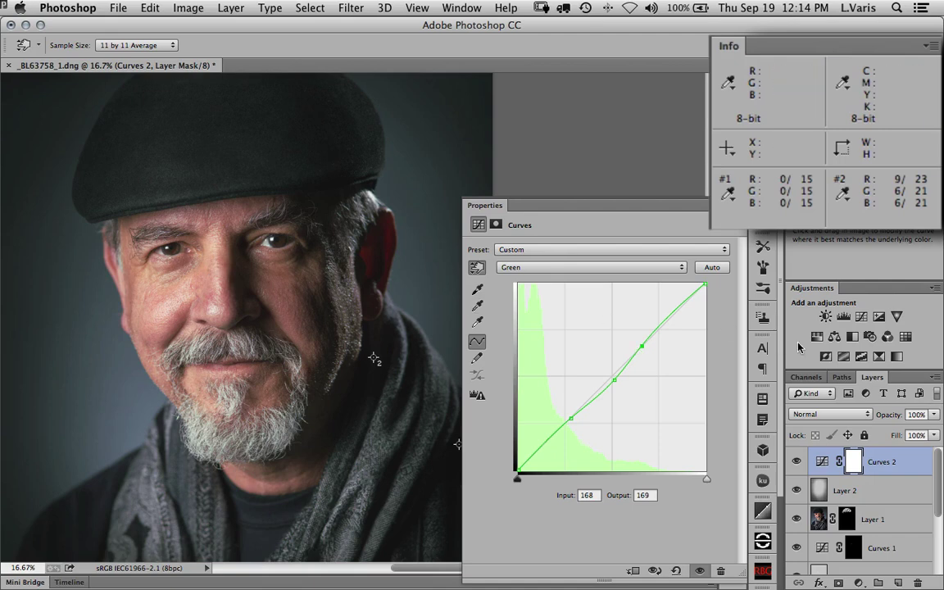
# - Compare the portrait with and without the Curves 2 correction, and put the curve settings away
pyautogui.click(796, 463)
pyautogui.click(796, 464)
pyautogui.click(795, 464)
pyautogui.click(796, 463)
pyautogui.click(796, 464)
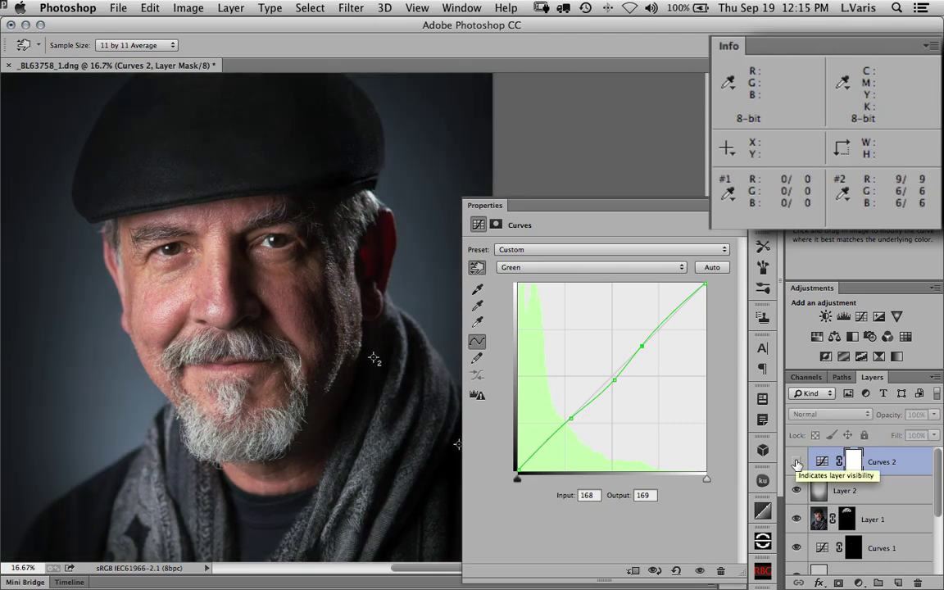
pyautogui.click(796, 463)
pyautogui.click(796, 463)
pyautogui.click(796, 464)
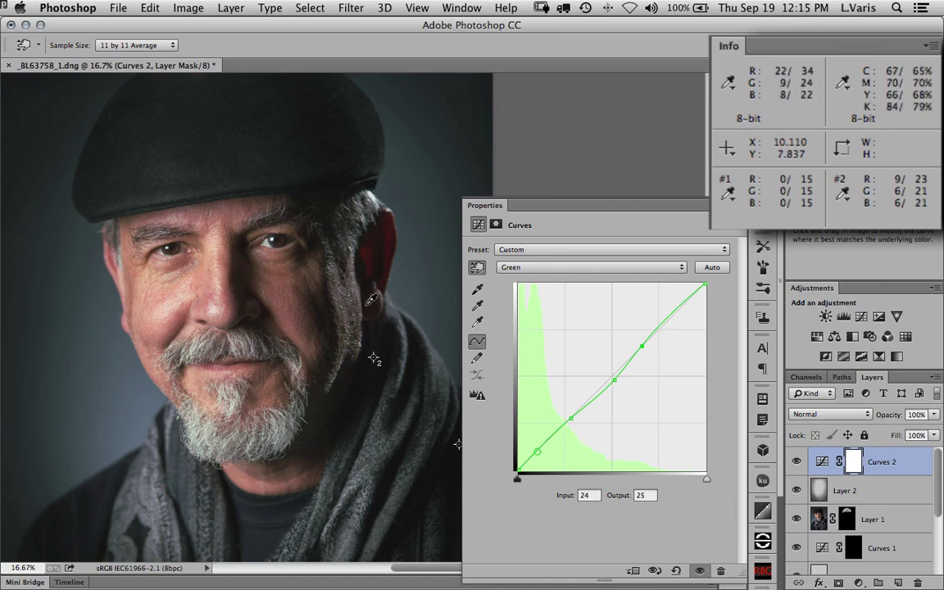
pyautogui.click(722, 211)
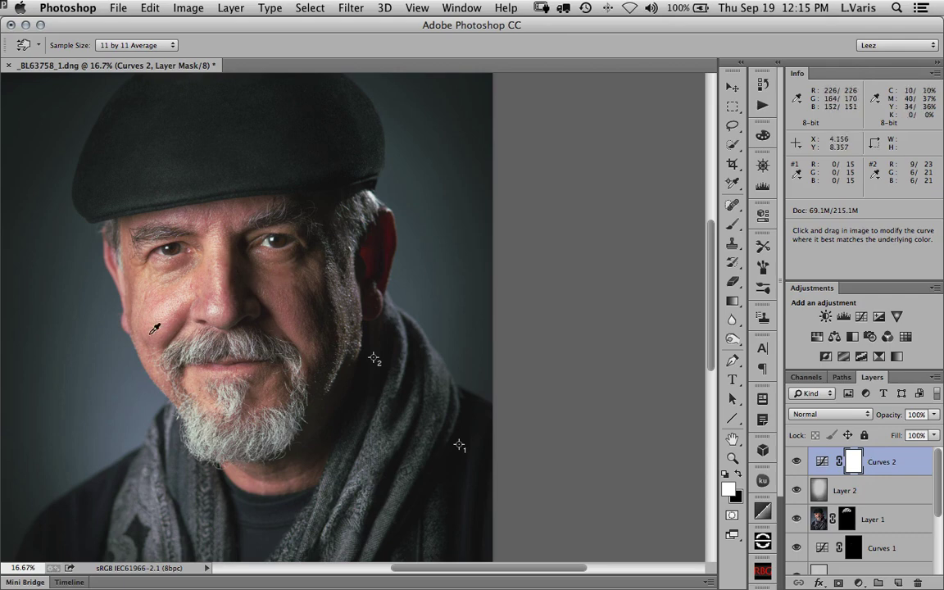
# - Add a Hue/Saturation adjustment layer, target the Reds, and sample the reddish skin beside the nose to center the color range
pyautogui.keyDown('super'); pyautogui.click(215, 311); pyautogui.keyUp('super')
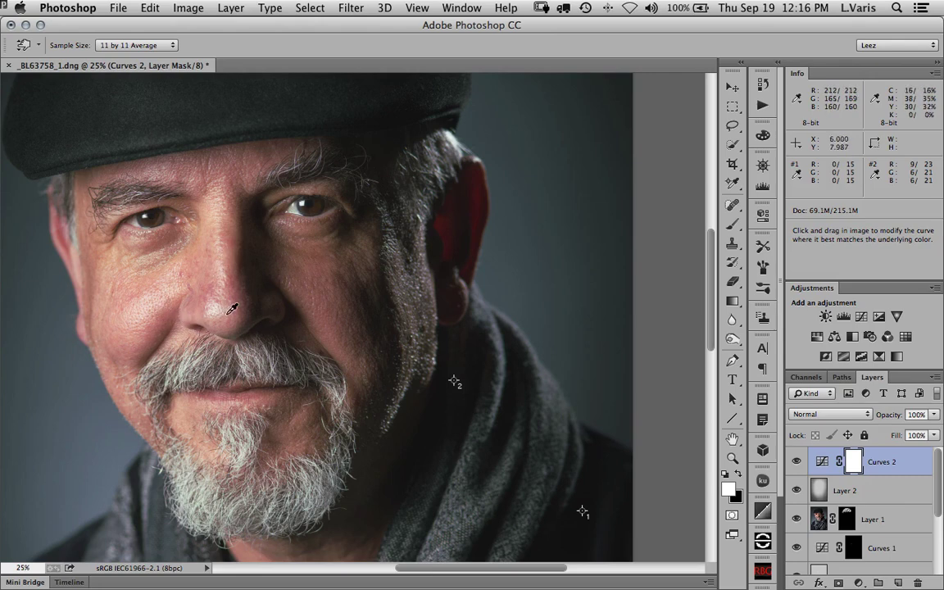
pyautogui.click(817, 337)
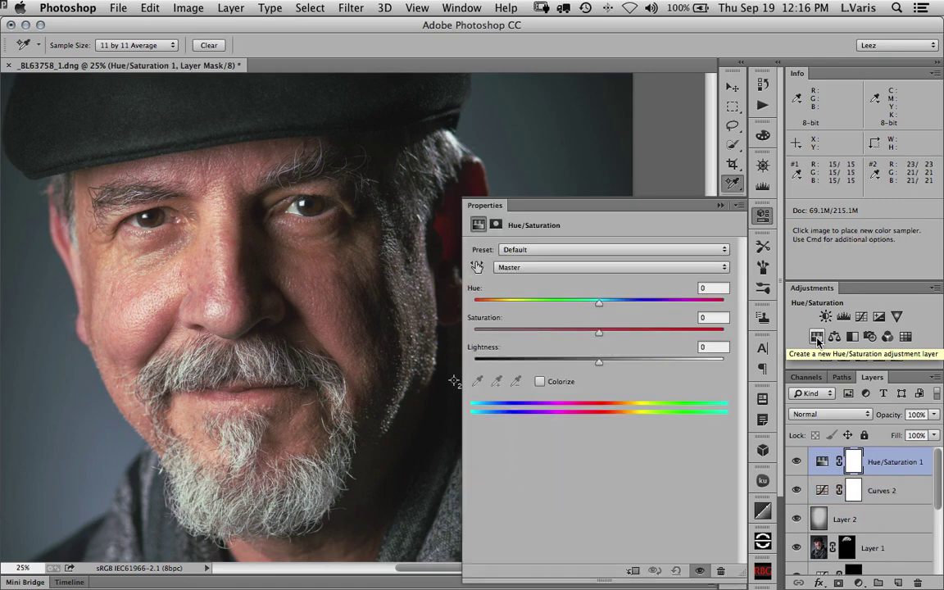
pyautogui.click(549, 271)
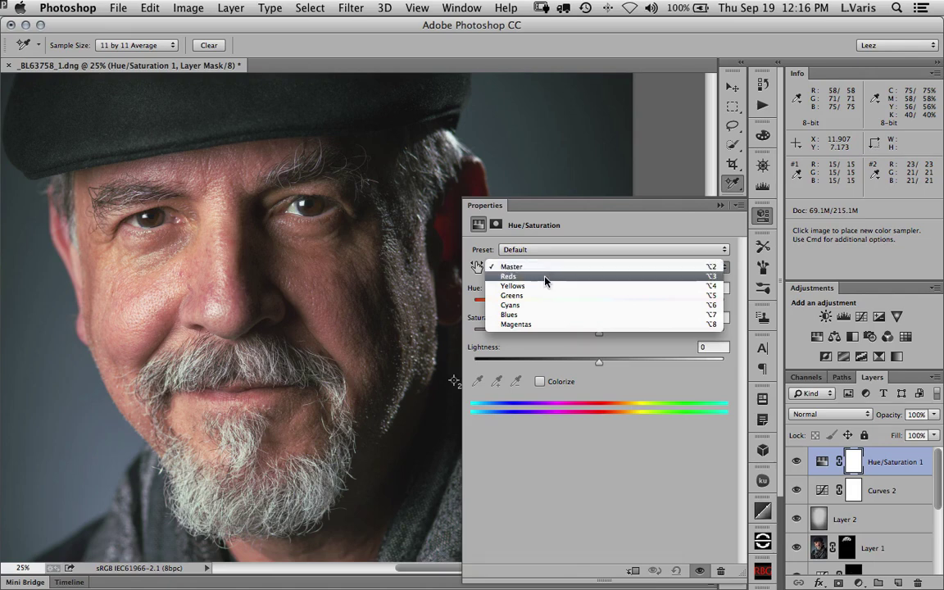
pyautogui.click(545, 278)
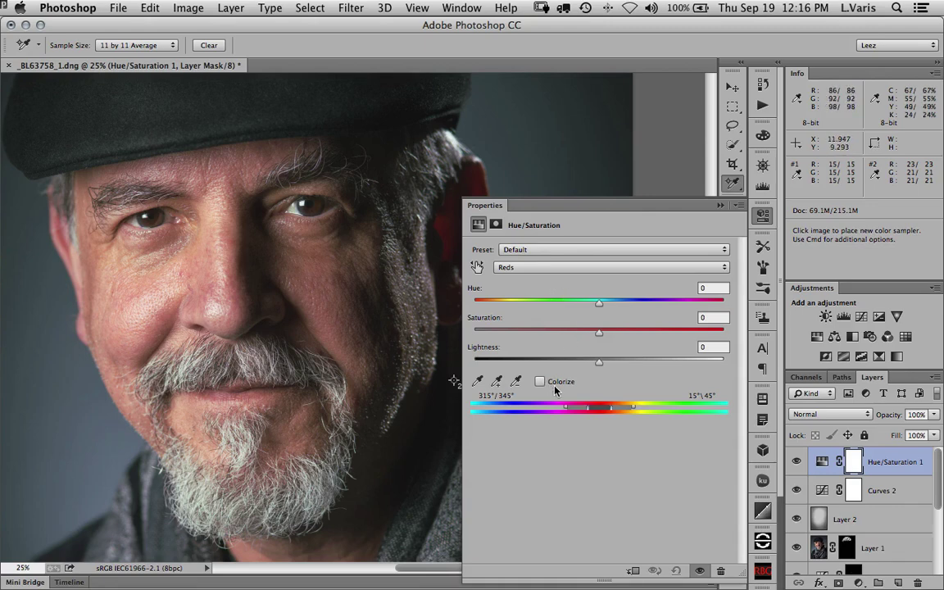
pyautogui.click(477, 381)
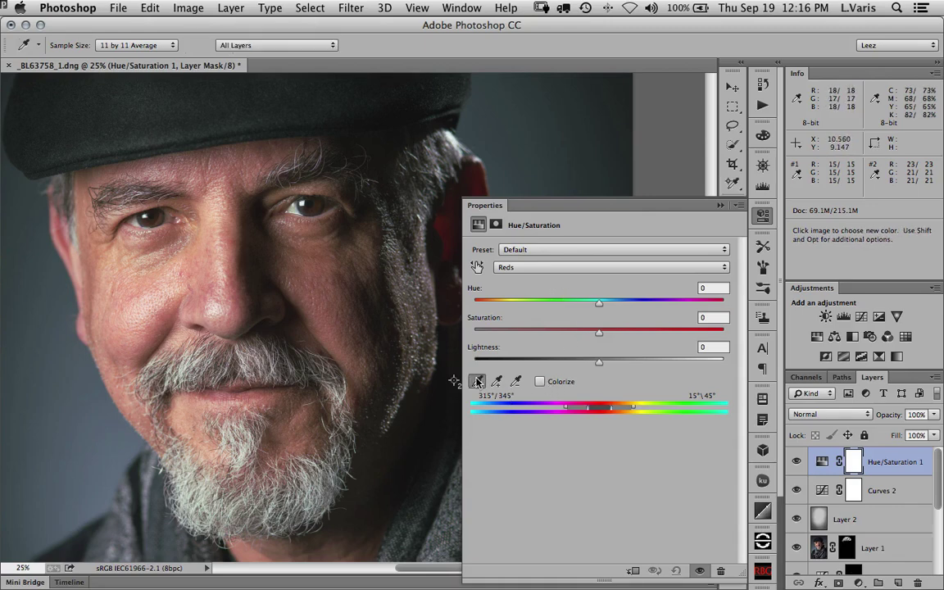
pyautogui.click(202, 298)
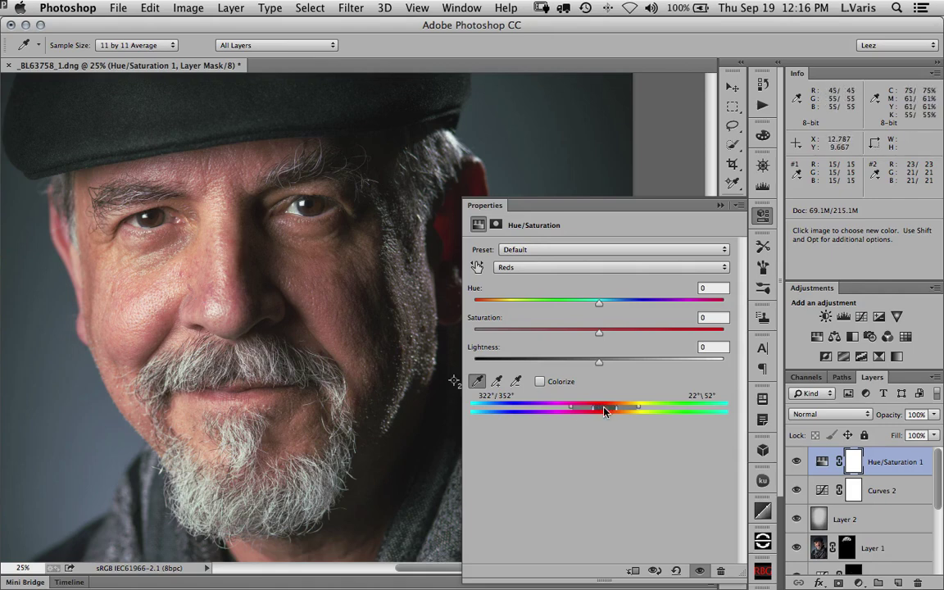
# - Narrow the upper end of the Reds range to 7°/22°, using a Hue of -180 to reveal the affected skin
pyautogui.click(516, 382)
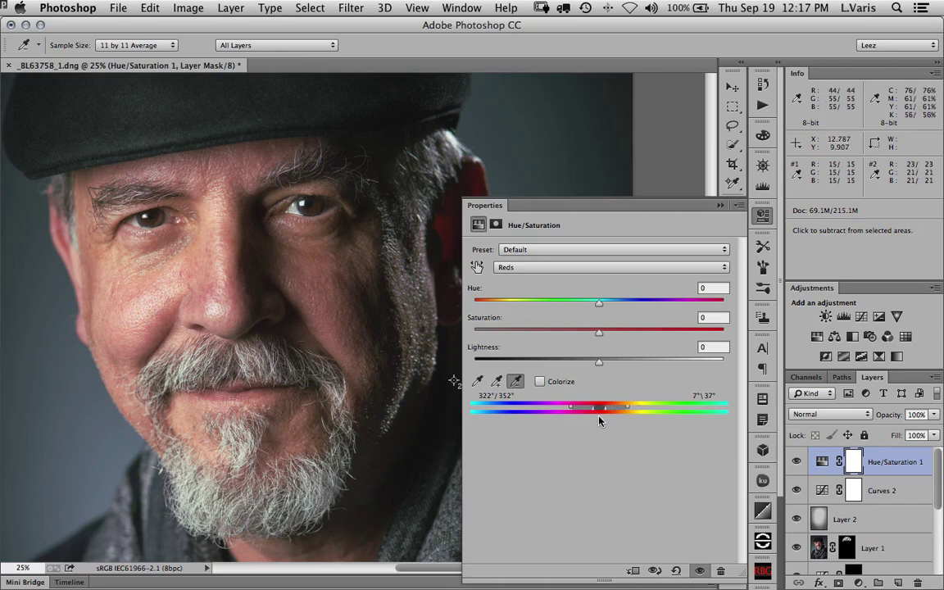
pyautogui.moveTo(611, 408); pyautogui.dragTo(599, 412)
pyautogui.moveTo(627, 407)
pyautogui.mouseDown()
pyautogui.moveTo(637, 411)
pyautogui.moveTo(620, 409)
pyautogui.mouseUp()
pyautogui.moveTo(598, 305); pyautogui.dragTo(448, 304)
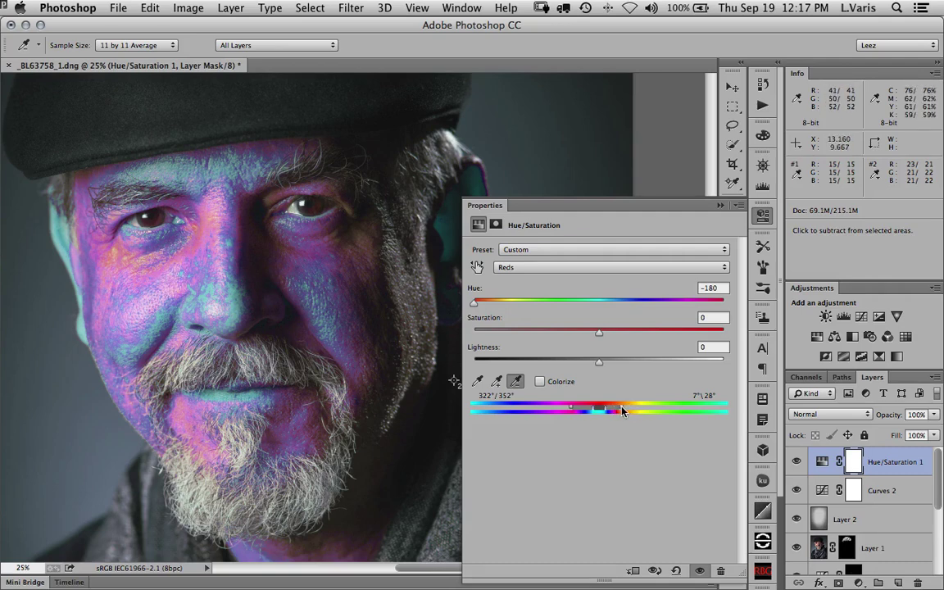
pyautogui.moveTo(624, 410); pyautogui.dragTo(616, 411)
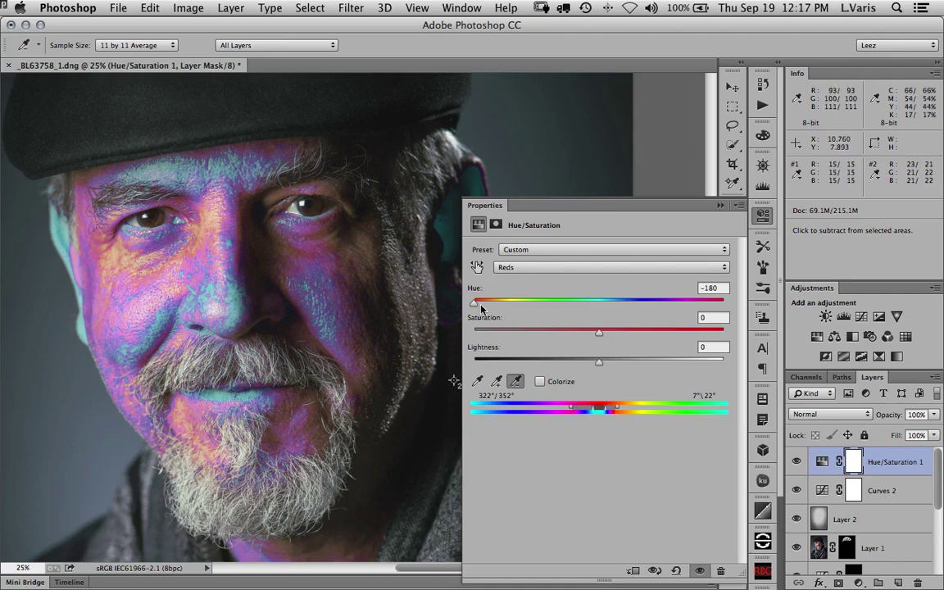
# - Set the Reds Hue to +11 and compare the skin with and without the Hue/Saturation adjustment
pyautogui.moveTo(474, 302); pyautogui.dragTo(611, 311)
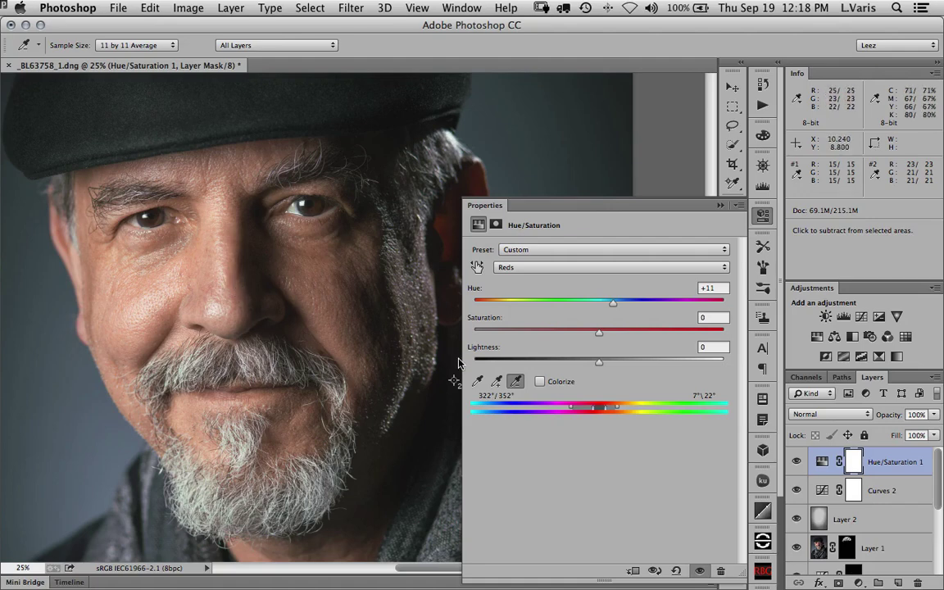
pyautogui.click(699, 572)
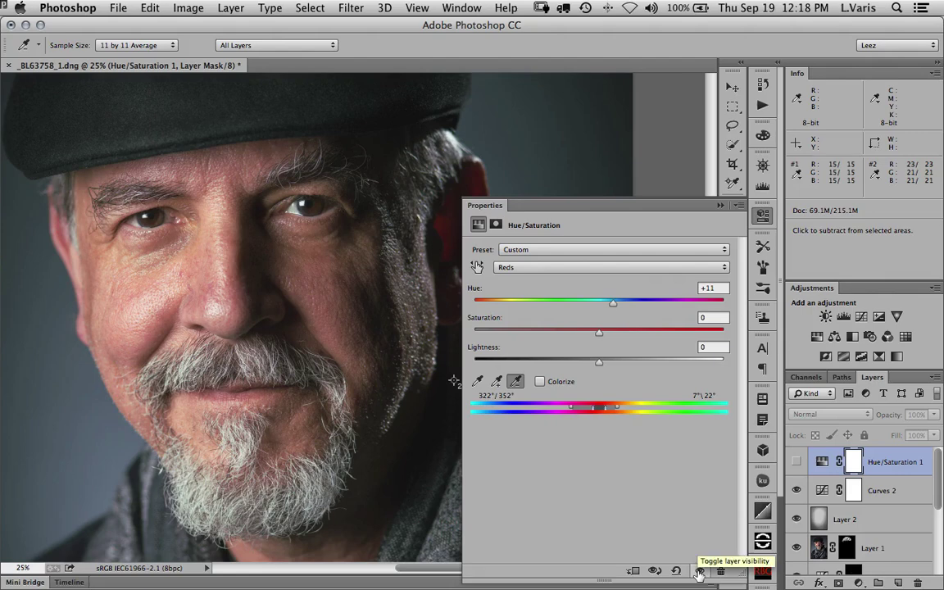
pyautogui.click(699, 572)
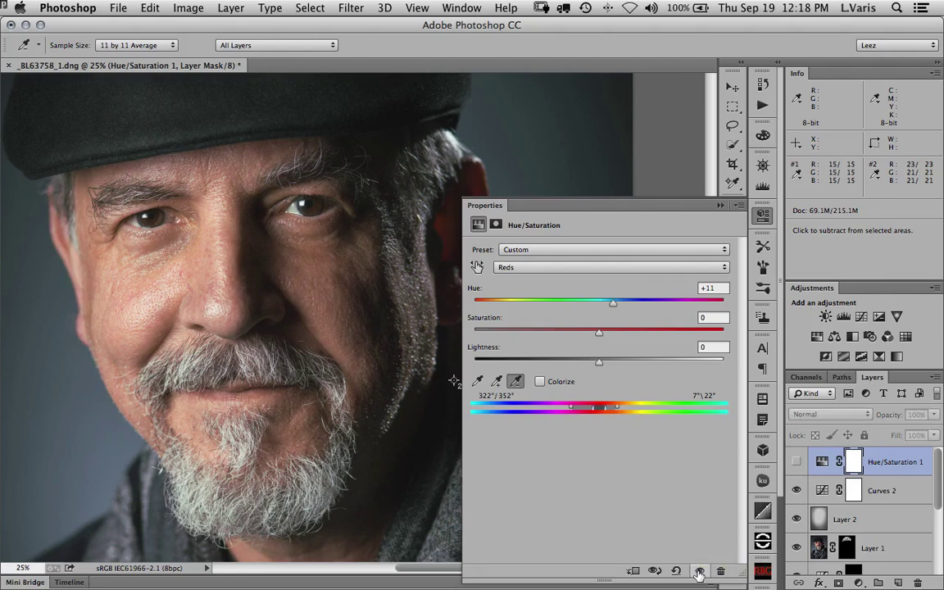
pyautogui.click(699, 572)
pyautogui.click(699, 572)
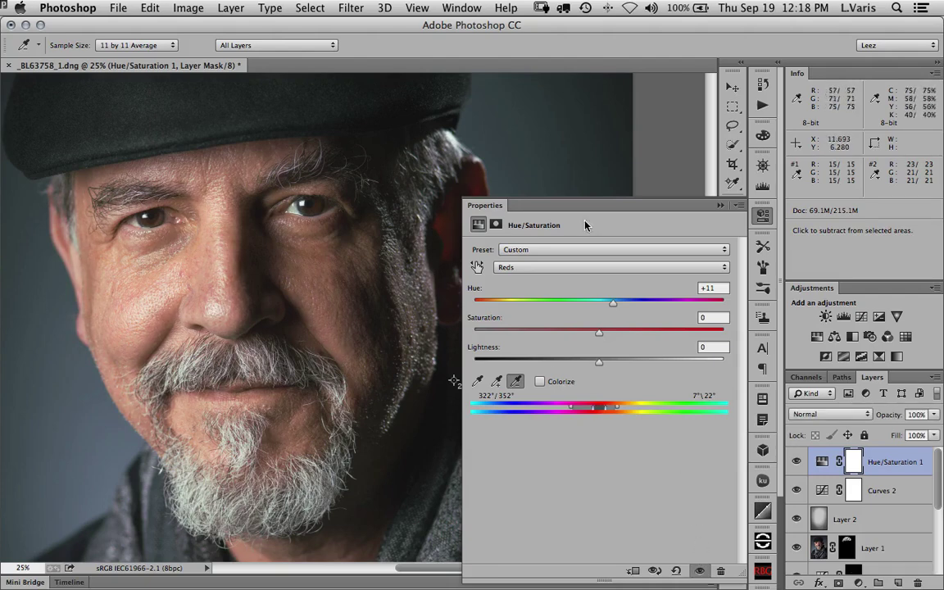
pyautogui.click(718, 206)
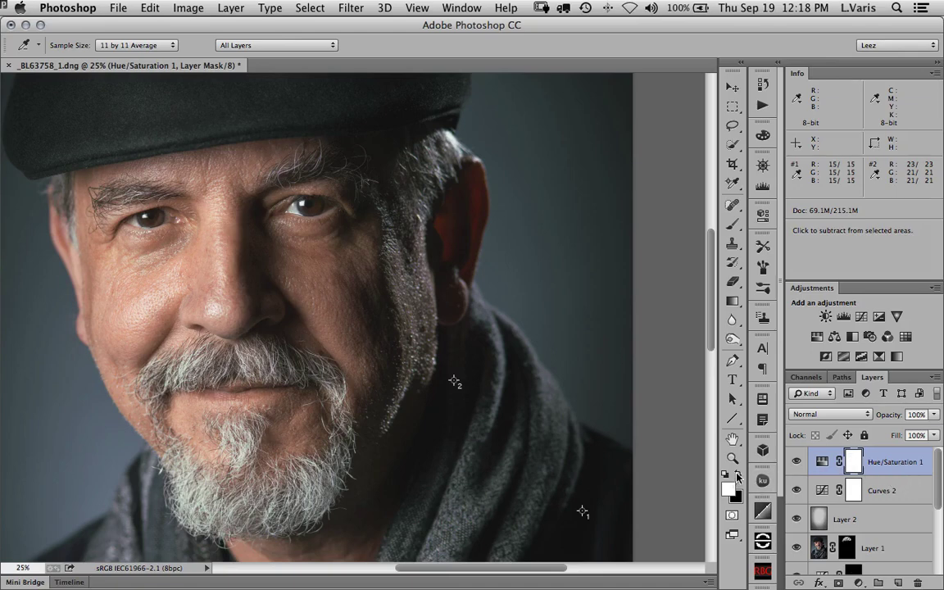
# - Paint black at 30% opacity with a 150-pixel brush on the Hue/Saturation mask over the lips and mustache, then compare the result
pyautogui.press('x')
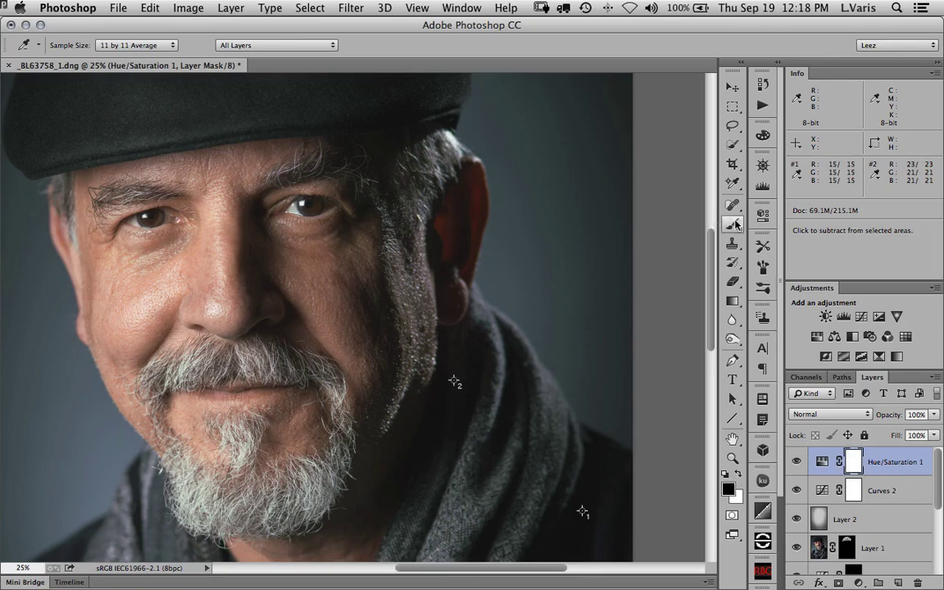
pyautogui.press('b')
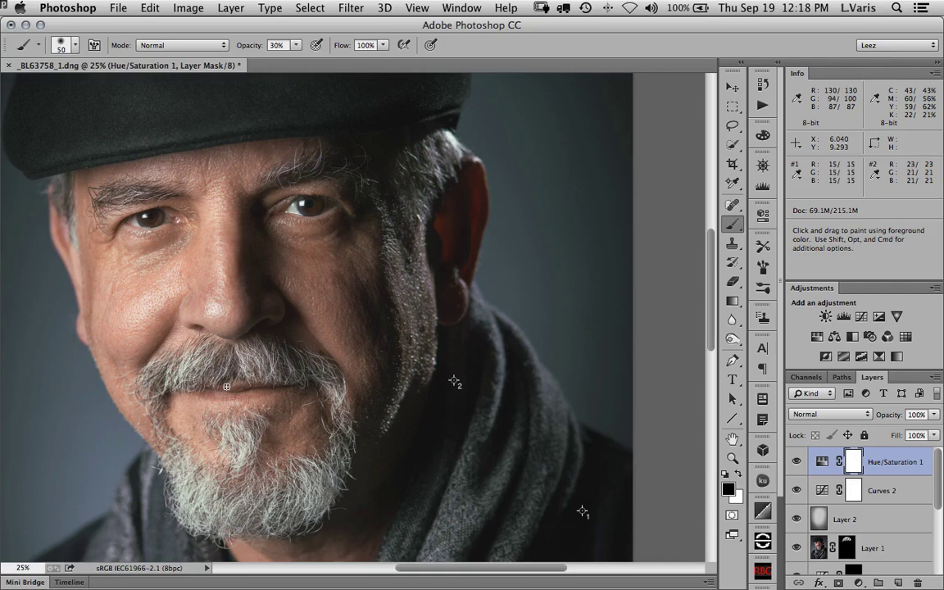
pyautogui.press(']')
pyautogui.press(']')
pyautogui.press(']')
pyautogui.press(']')
pyautogui.press(']')
pyautogui.press(']')
pyautogui.press(']')
pyautogui.moveTo(198, 391)
pyautogui.mouseDown()
pyautogui.moveTo(275, 394)
pyautogui.moveTo(210, 392)
pyautogui.moveTo(292, 385)
pyautogui.moveTo(210, 390)
pyautogui.moveTo(282, 390)
pyautogui.mouseUp()
pyautogui.moveTo(179, 355); pyautogui.dragTo(213, 351)
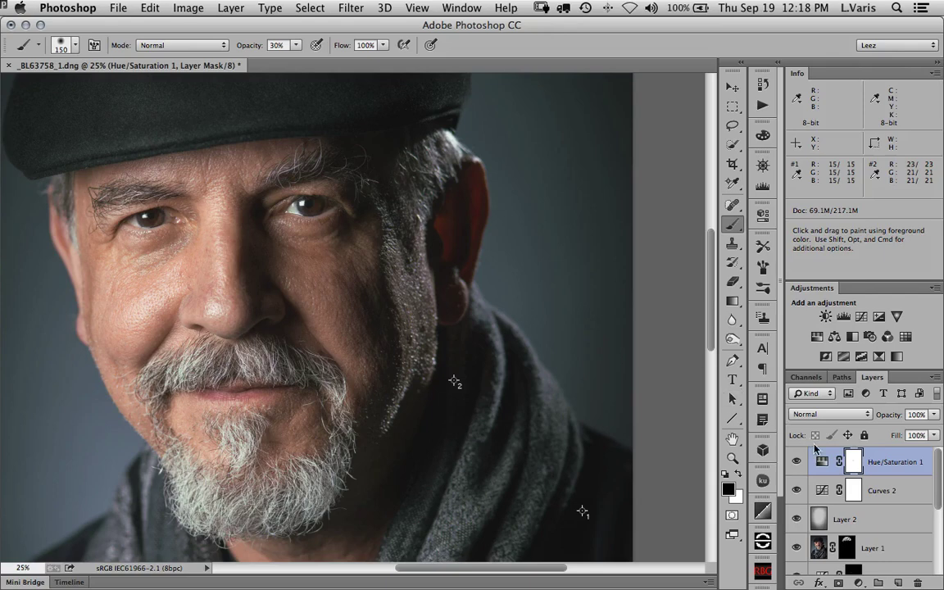
pyautogui.click(795, 464)
pyautogui.click(795, 464)
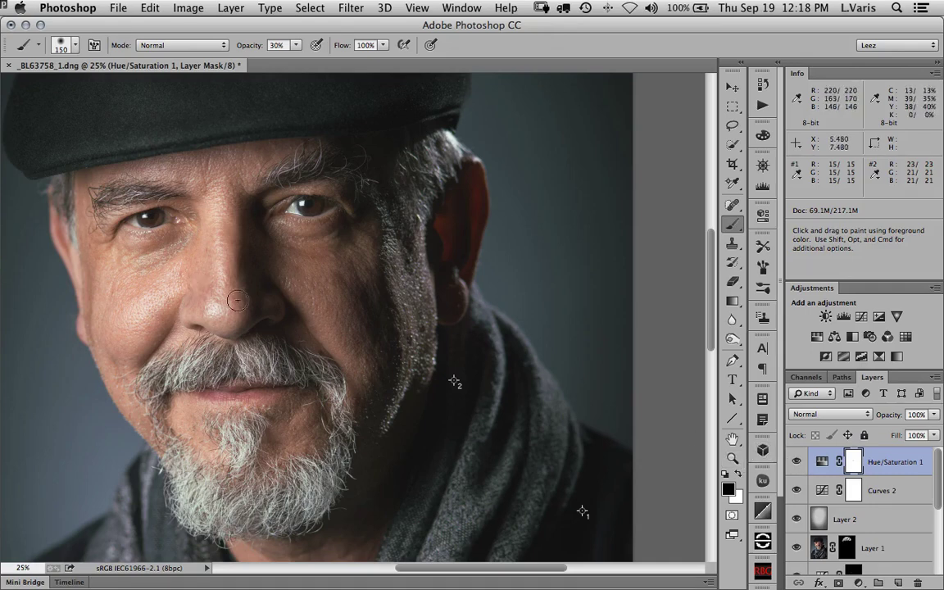
# - Lower the Hue/Saturation 1 layer's opacity to 80% and compare the portrait with and without it
pyautogui.click(934, 417)
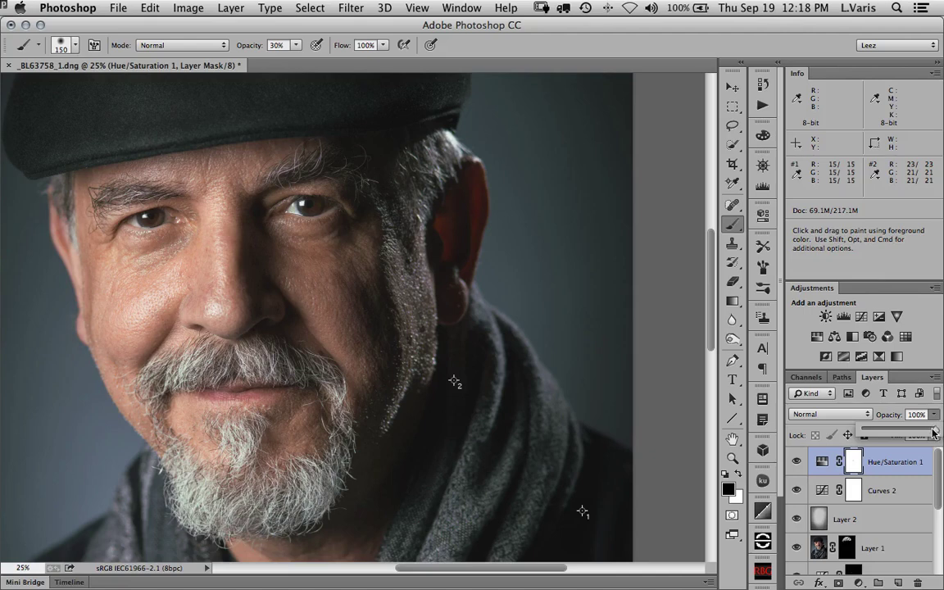
pyautogui.moveTo(934, 428); pyautogui.dragTo(920, 432)
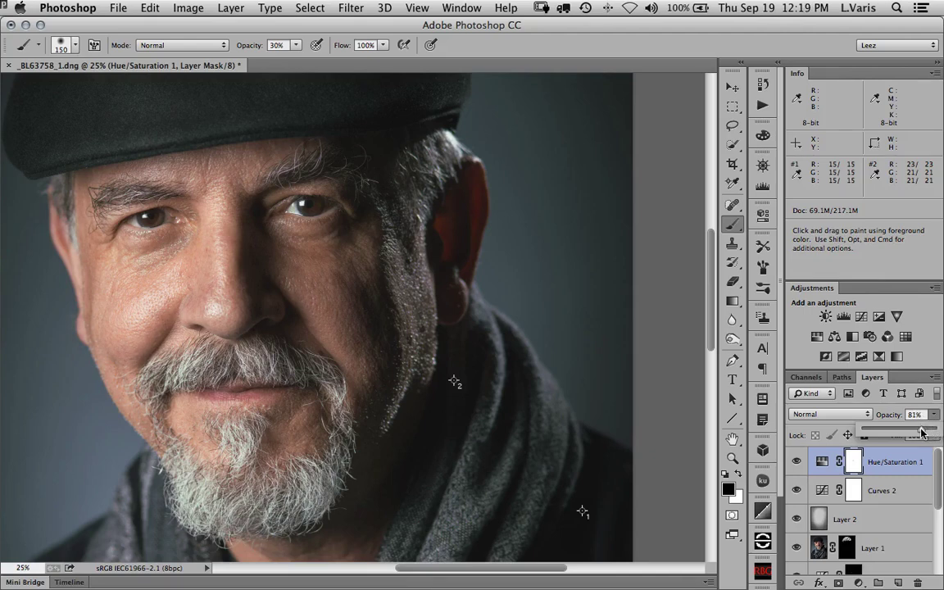
pyautogui.click(796, 464)
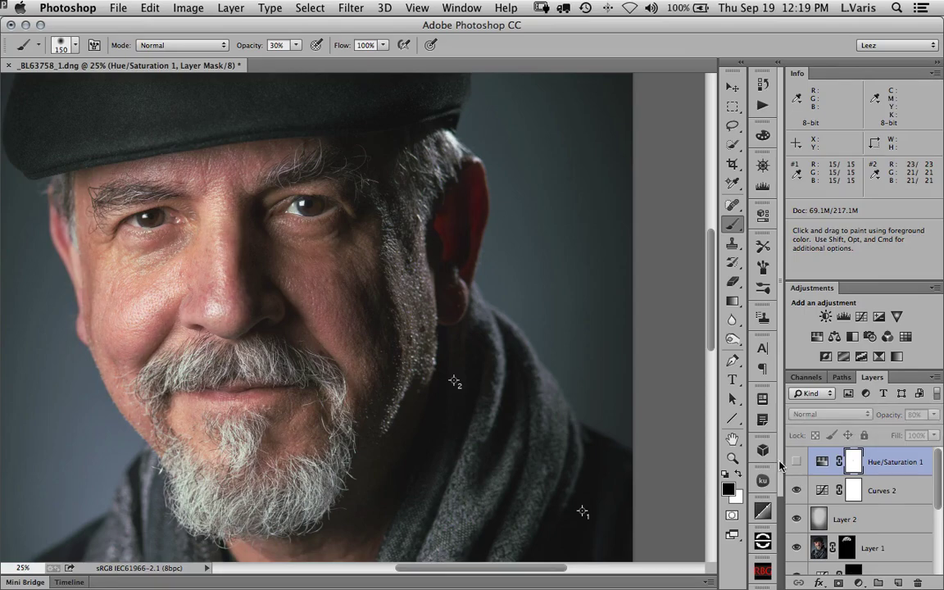
pyautogui.press('super+minus')
pyautogui.moveTo(480, 463); pyautogui.dragTo(527, 465)
pyautogui.click(795, 463)
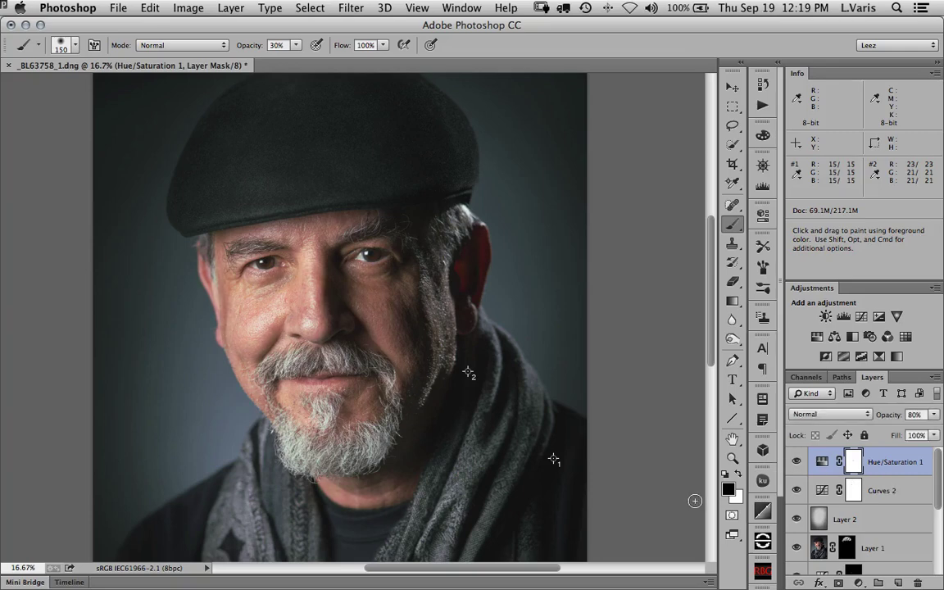
# - View the full layer stack and compare the retouched portrait with the original Background layer
pyautogui.press('super+minus')
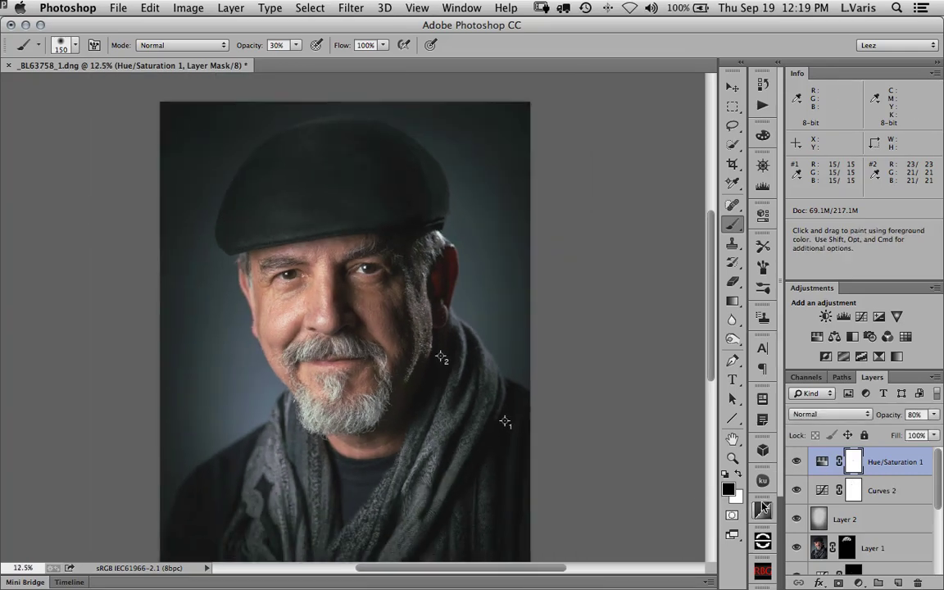
pyautogui.scroll(-5, 940, 551)
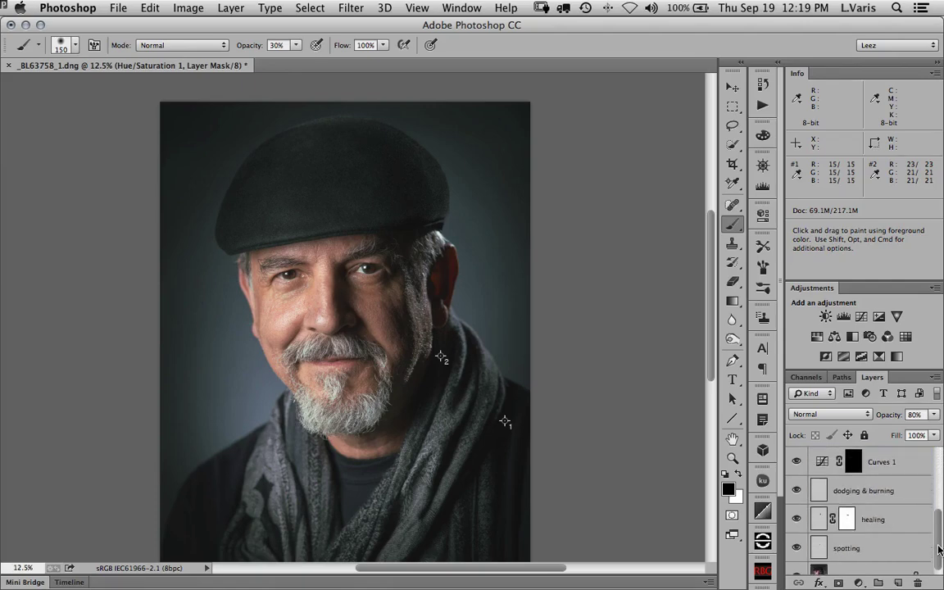
pyautogui.moveTo(940, 551); pyautogui.dragTo(940, 564)
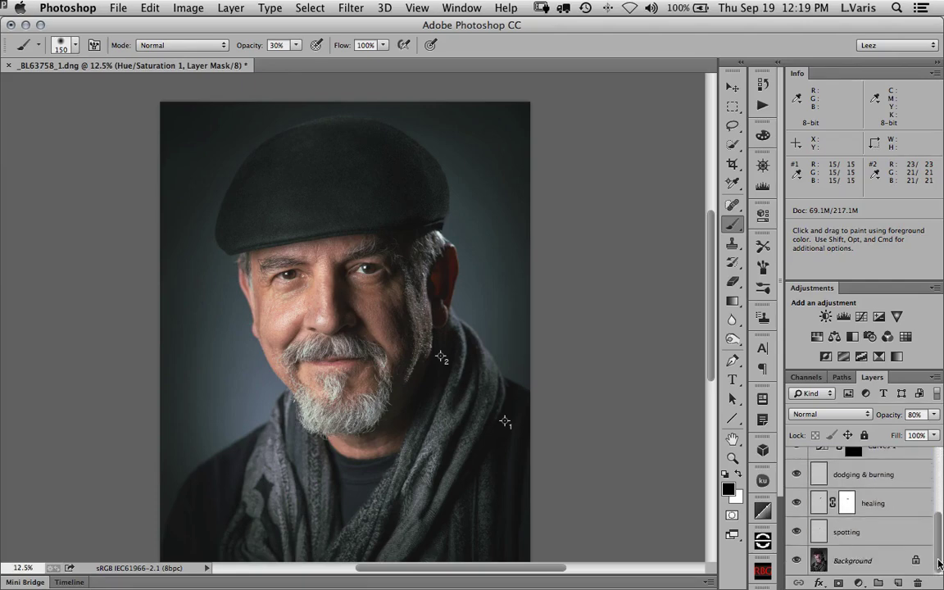
pyautogui.doubleClick(796, 72)
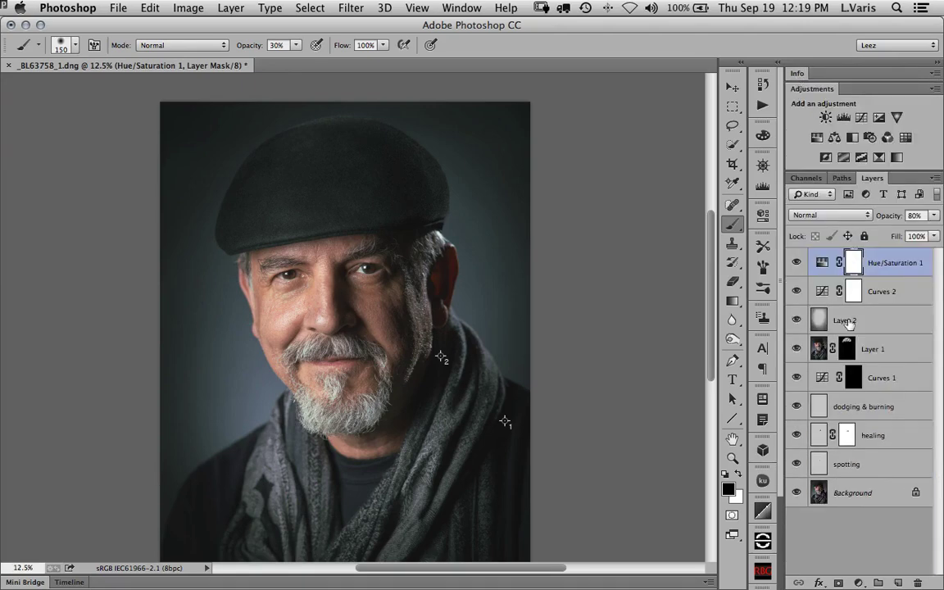
pyautogui.keyDown('alt'); pyautogui.click(797, 494); pyautogui.keyUp('alt')
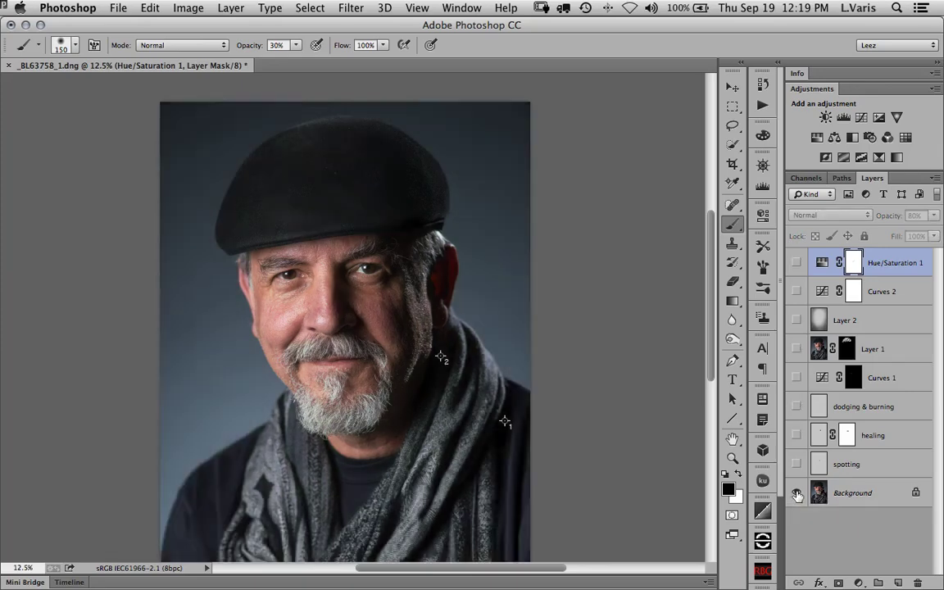
pyautogui.keyDown('alt'); pyautogui.click(798, 494); pyautogui.keyUp('alt')
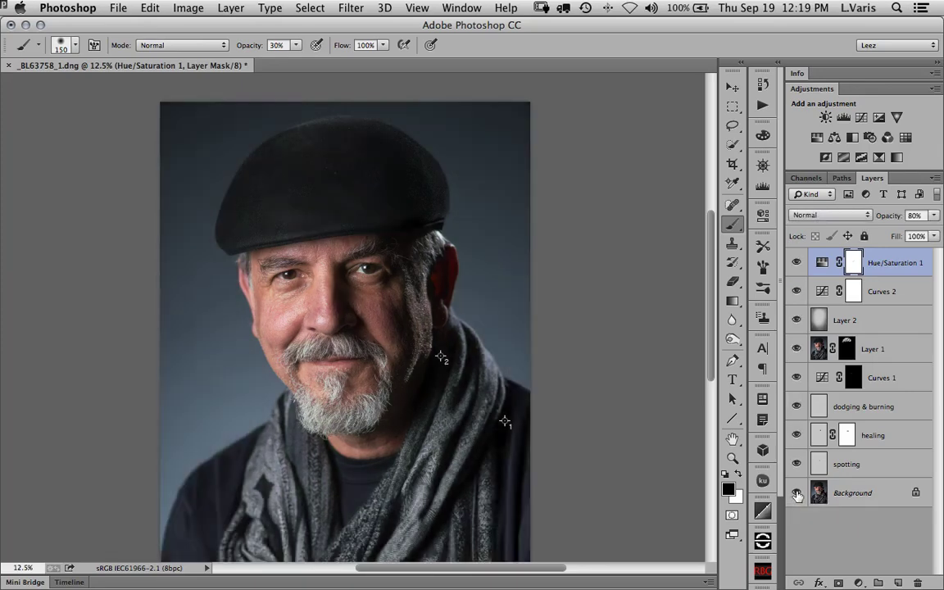
pyautogui.keyDown('alt'); pyautogui.click(797, 494); pyautogui.keyUp('alt')
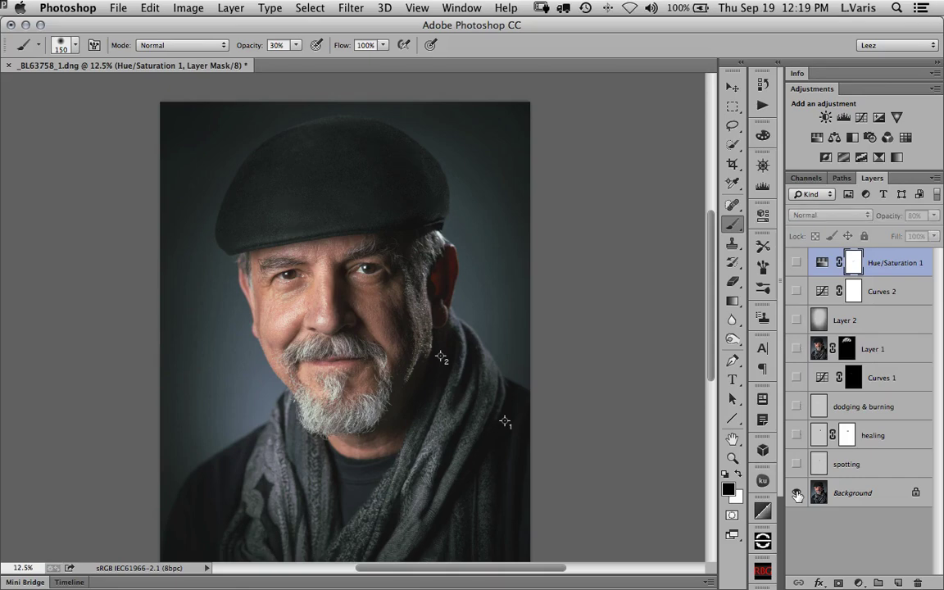
pyautogui.keyDown('alt'); pyautogui.click(798, 494); pyautogui.keyUp('alt')
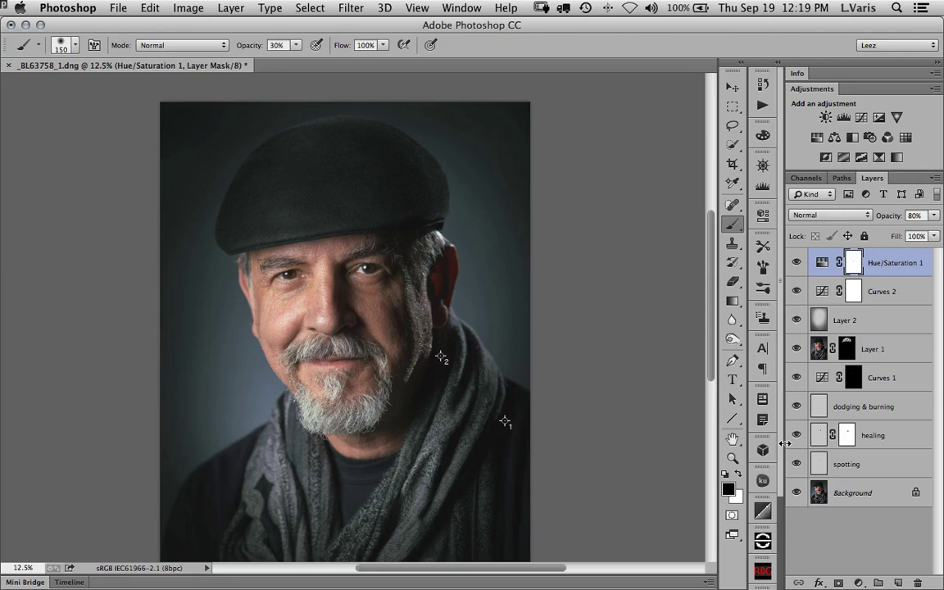
# - Hide the Curves 2 layer and compare the remaining layers' effect with the original Background
pyautogui.click(798, 292)
pyautogui.click(797, 292)
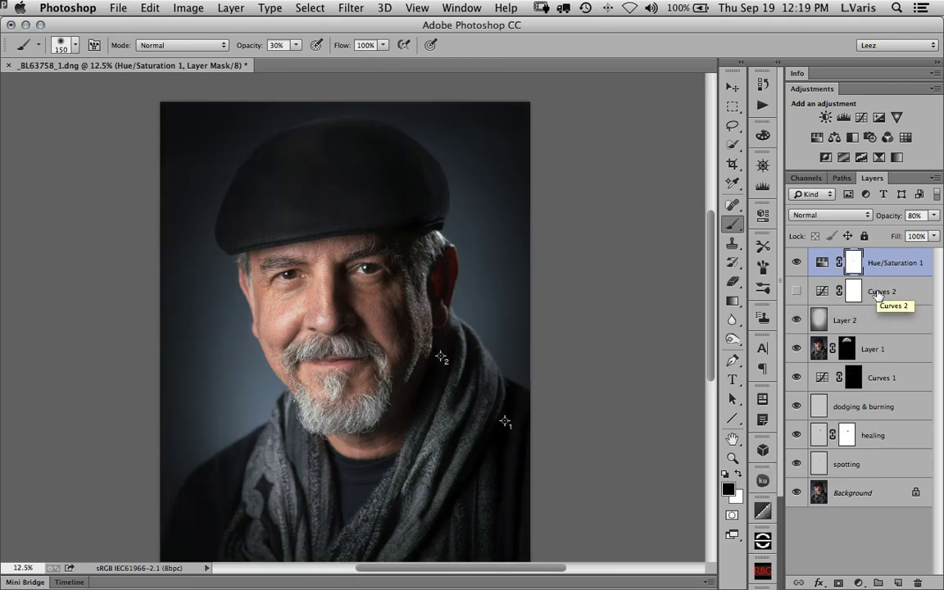
pyautogui.keyDown('alt'); pyautogui.click(796, 495); pyautogui.keyUp('alt')
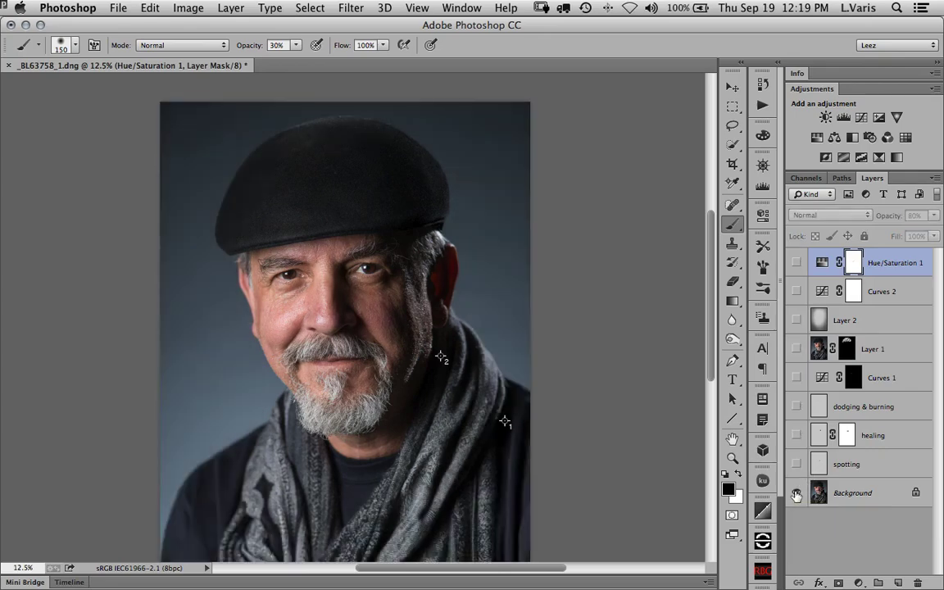
pyautogui.keyDown('alt'); pyautogui.click(796, 495); pyautogui.keyUp('alt')
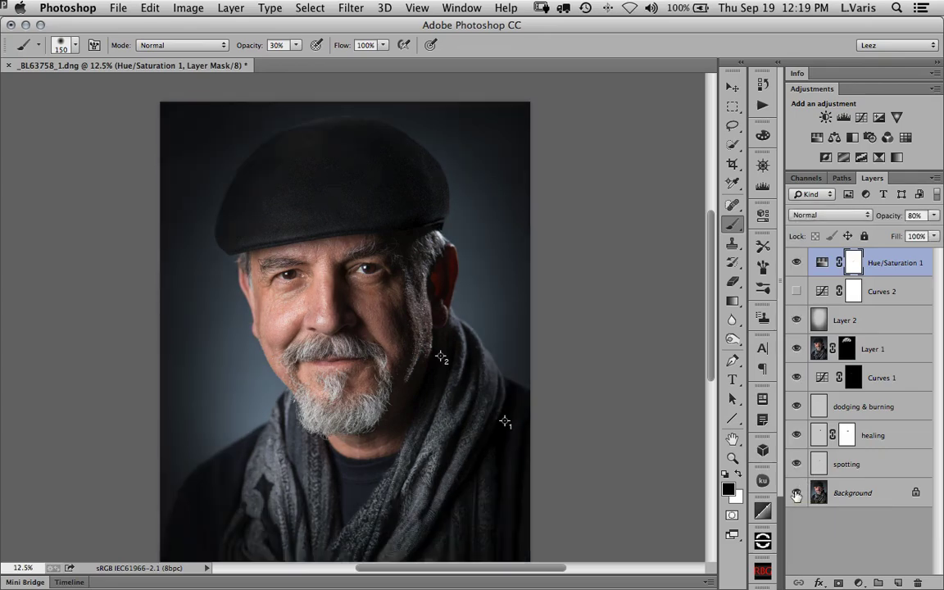